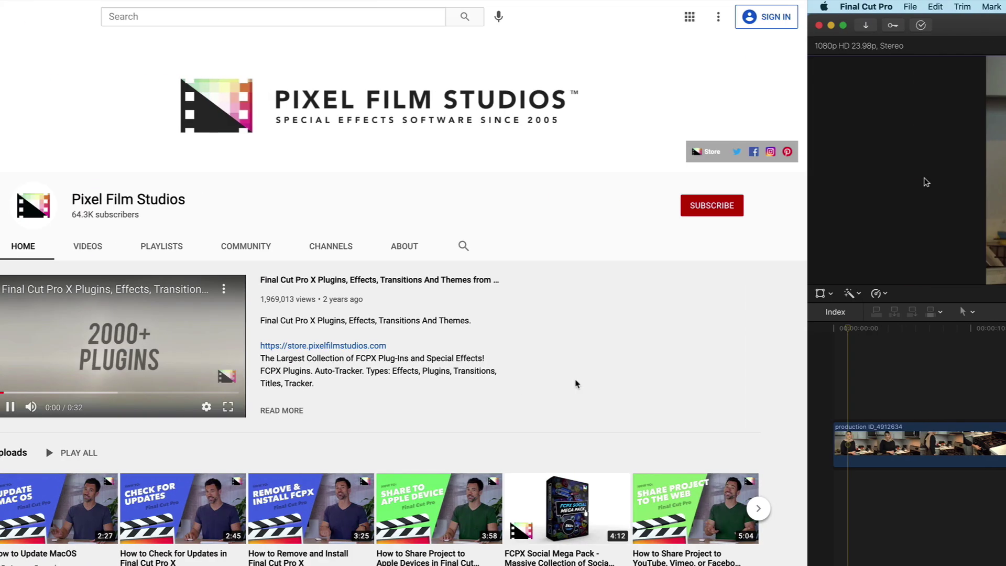
Open the channel's playlists and play the Pixel Film Studios Presents tutorial playlist
scroll(774, 384, "down", 7)
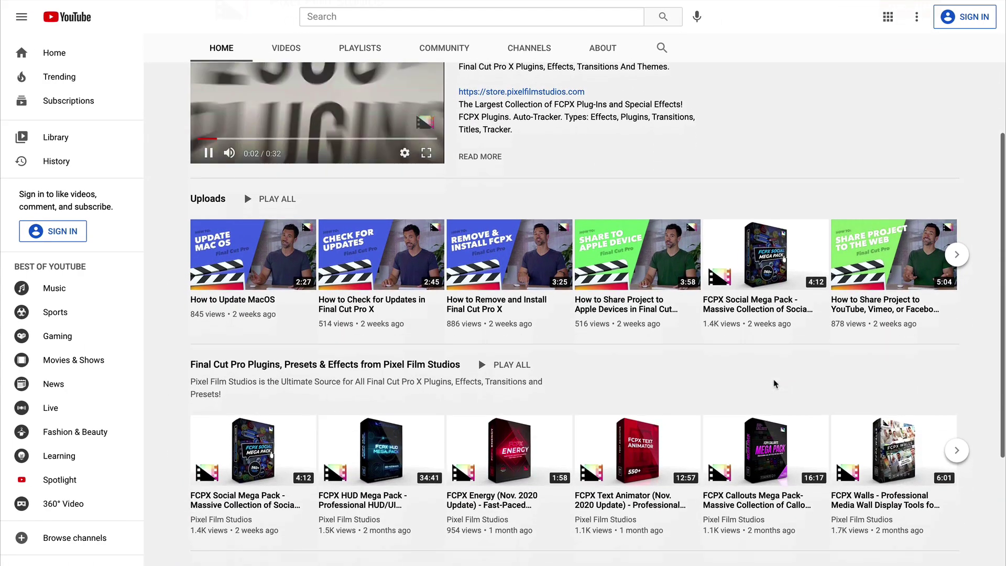
scroll(774, 383, "up", 4)
scroll(774, 383, "up", 3)
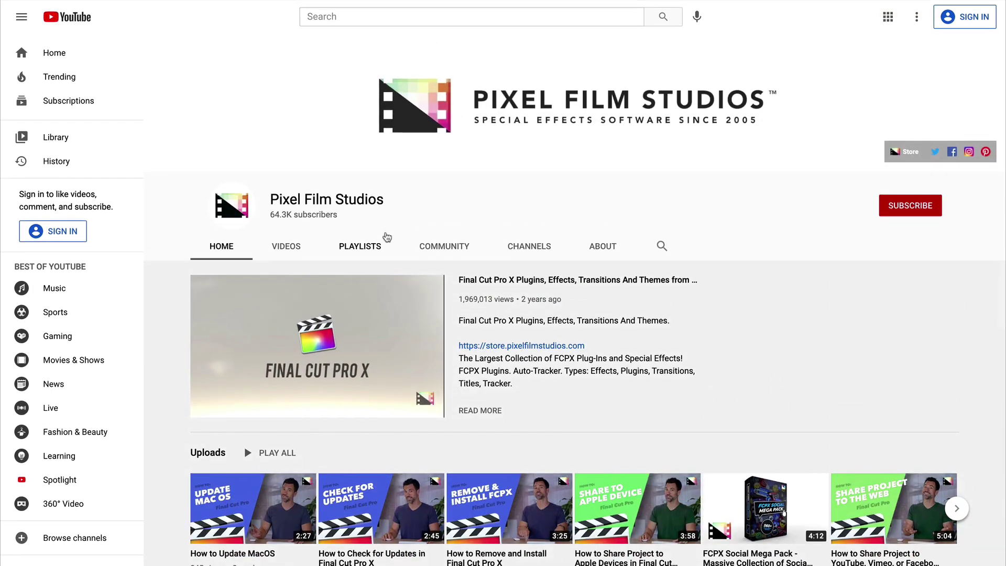
left_click(369, 243)
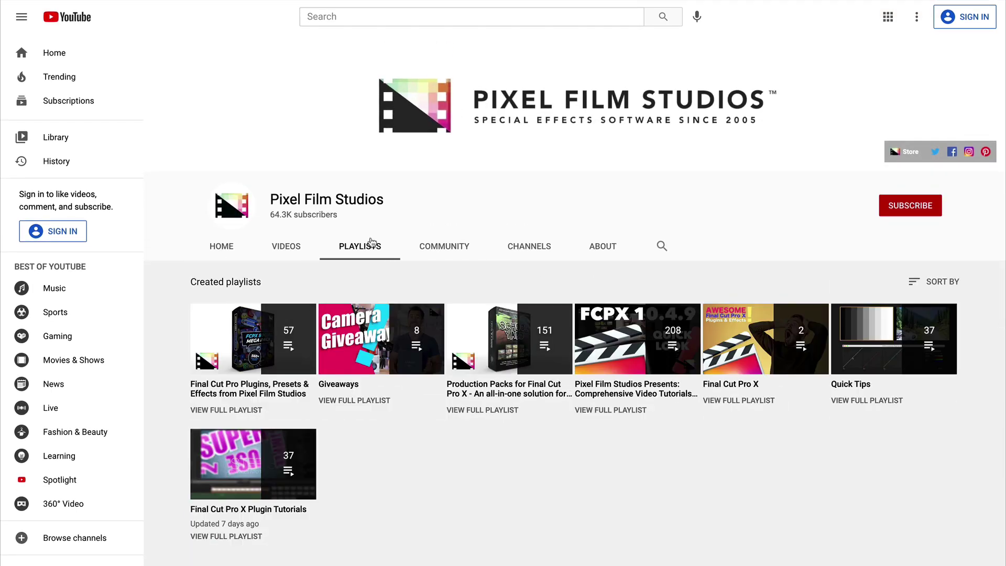
left_click(618, 389)
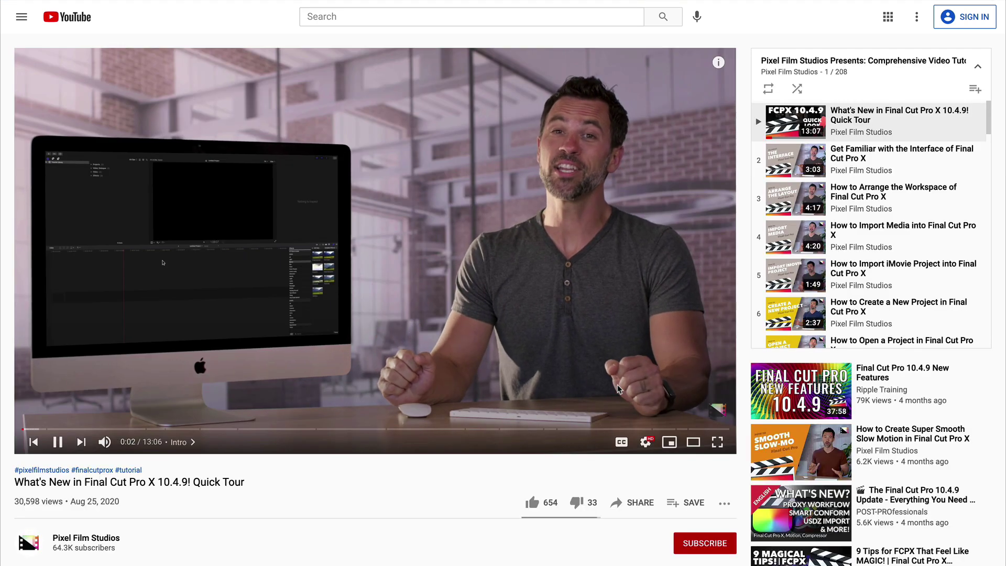
scroll(838, 242, "down", 20)
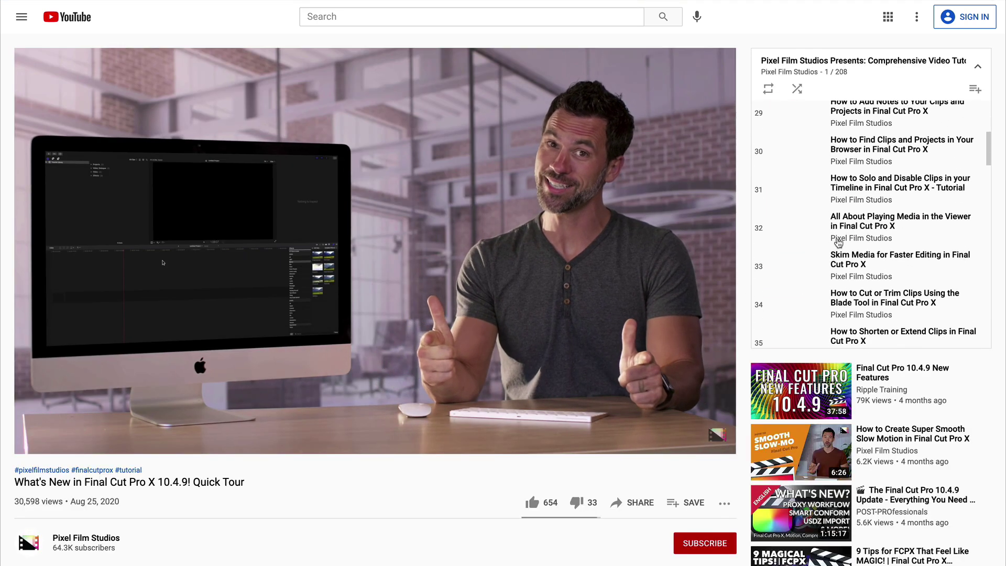
scroll(838, 242, "up", 7)
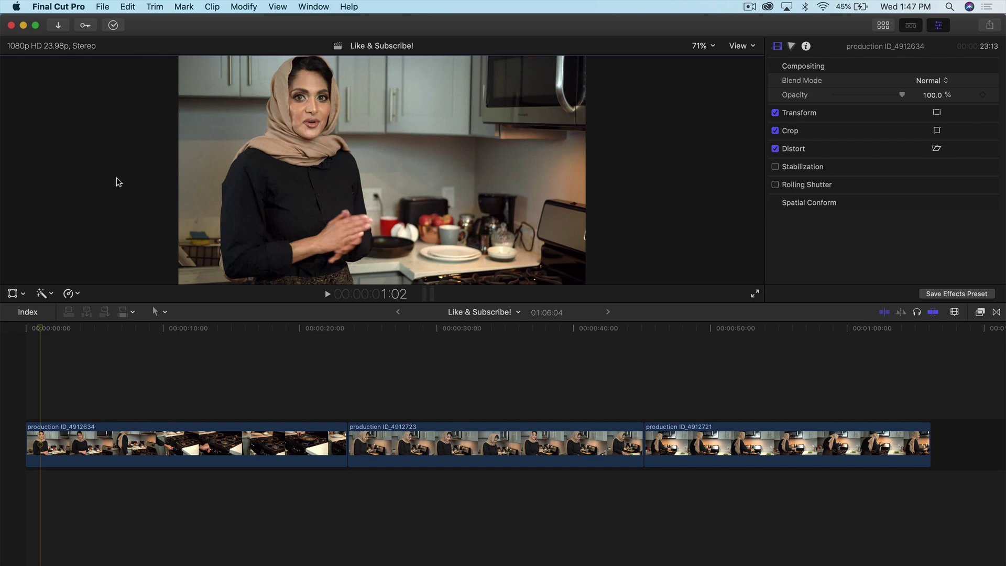
Review the project footage from its very start and bring up the titles browser
left_click(34, 329)
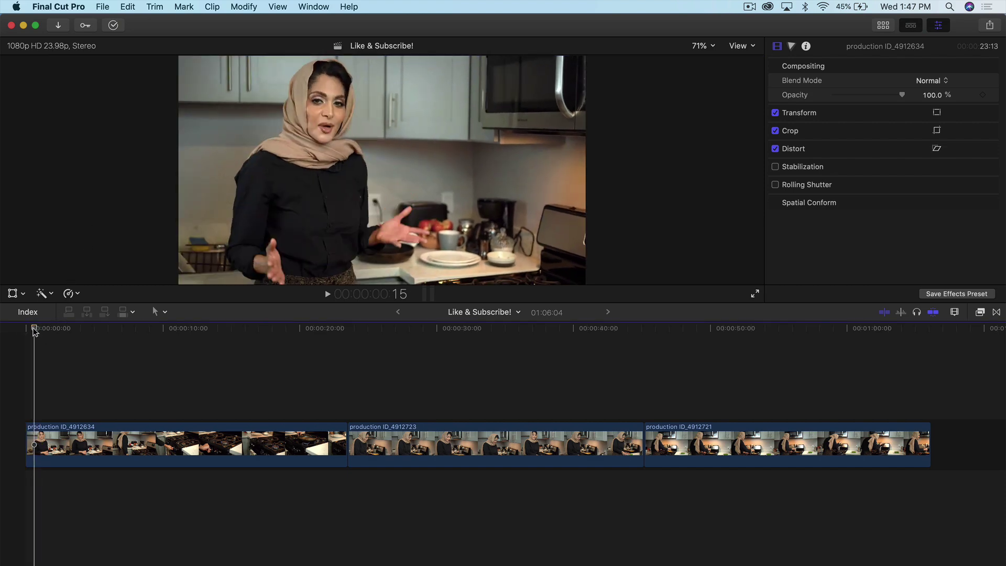
key("Home")
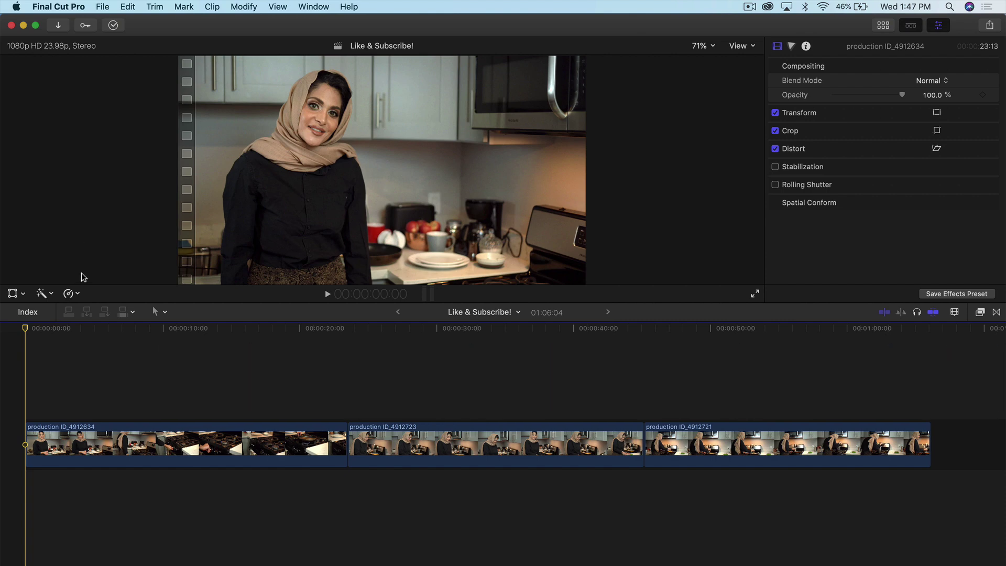
left_click_drag(52, 328, 40, 328)
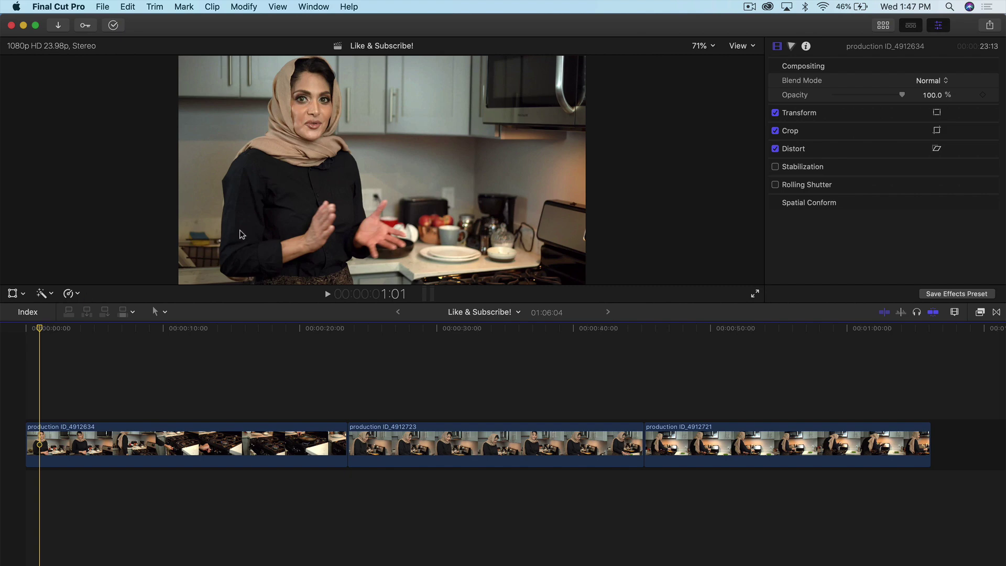
left_click(883, 26)
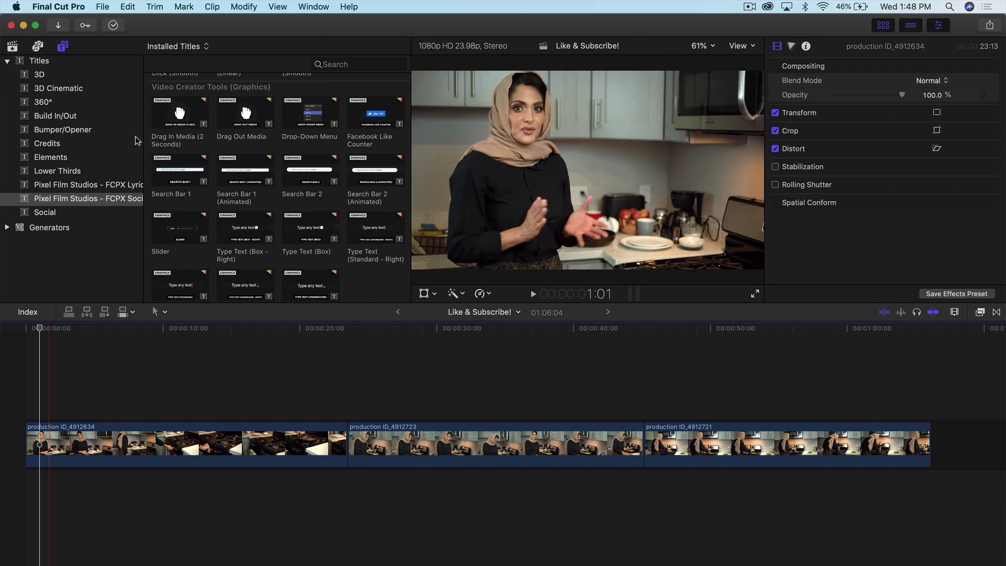
Filter the titles browser to the FCPX Social Mega Pack and narrow the category sidebar
left_click(11, 47)
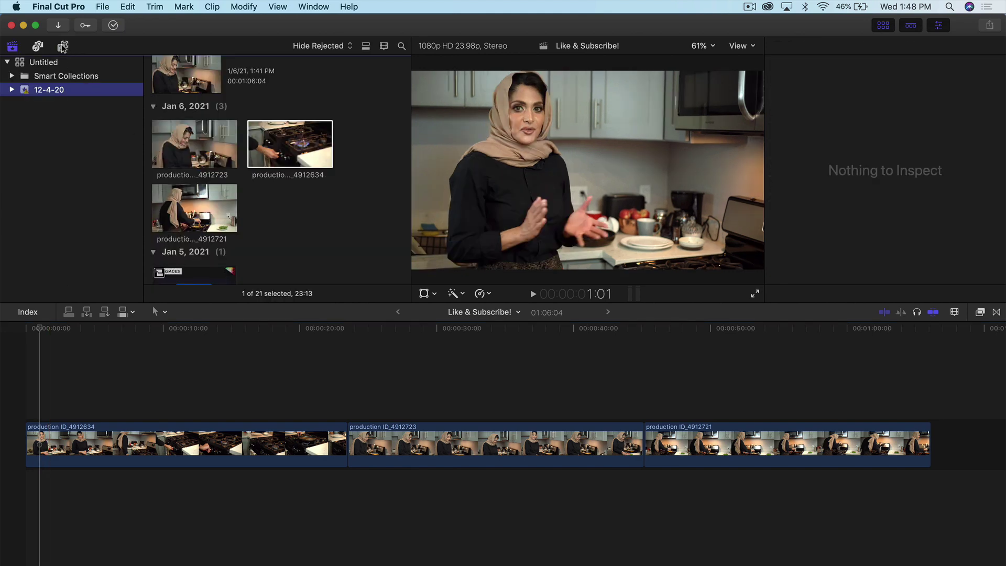
left_click(62, 47)
left_click(12, 64)
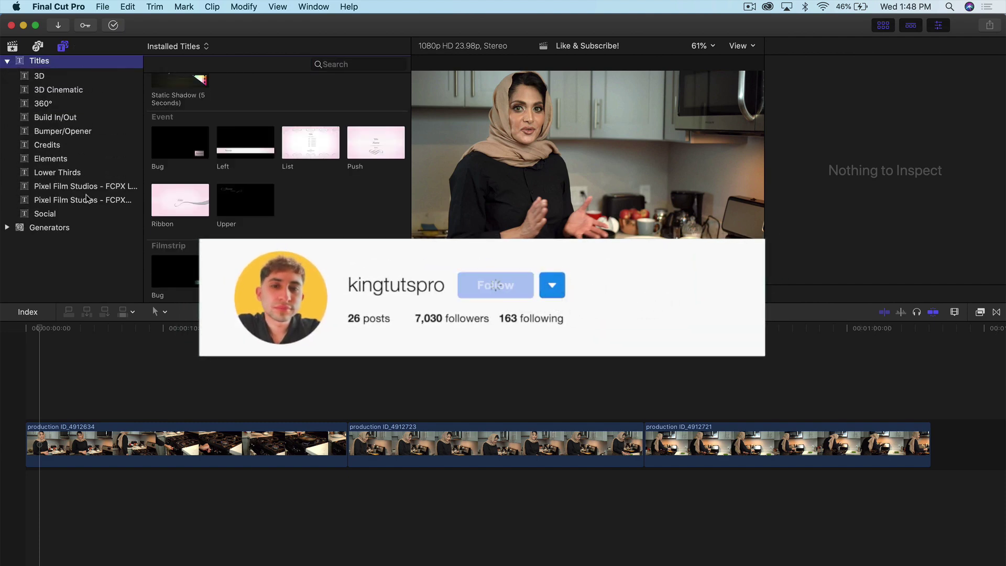
scroll(260, 192, "down", 5)
left_click_drag(145, 191, 253, 190)
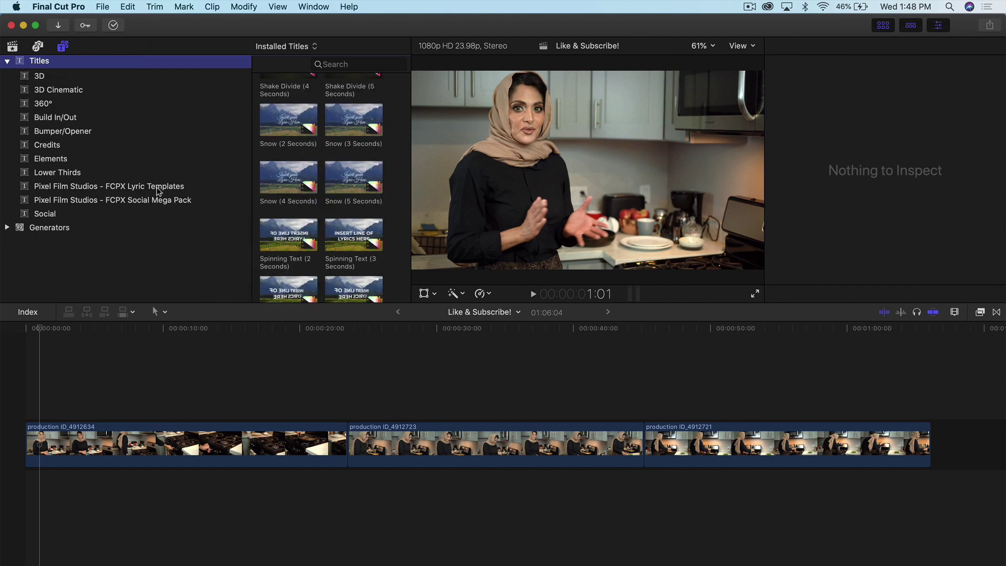
left_click(144, 201)
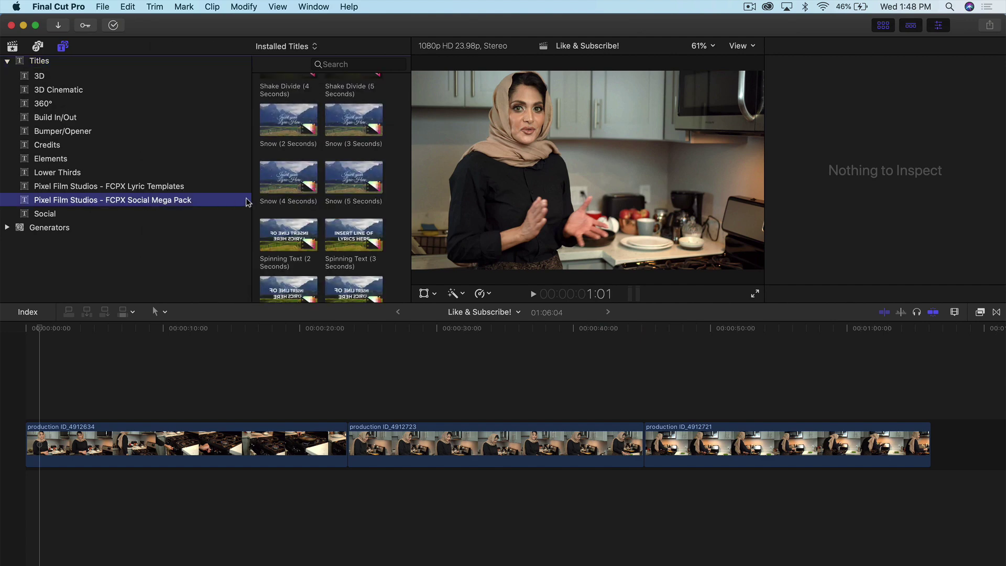
left_click_drag(251, 201, 214, 202)
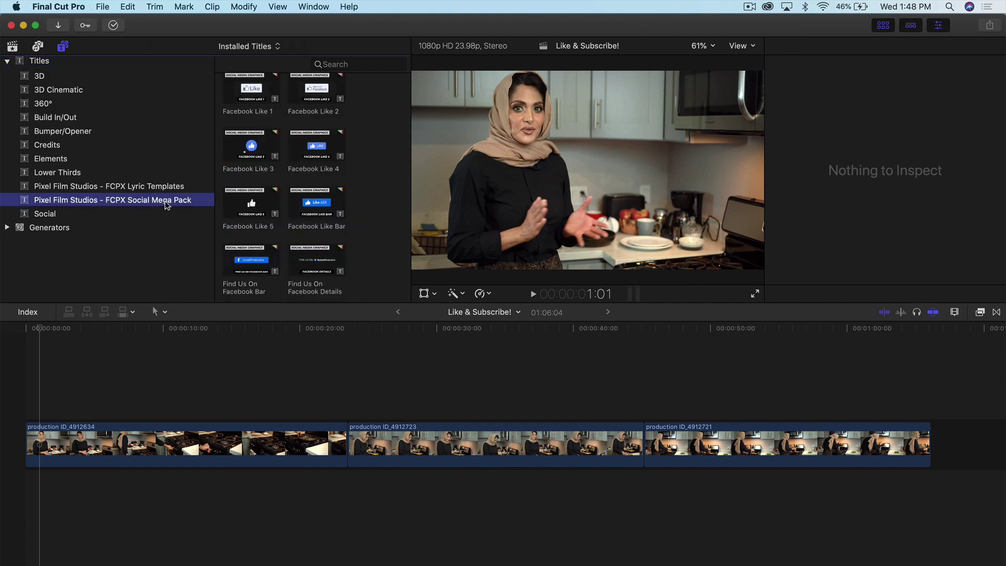
left_click_drag(147, 204, 158, 204)
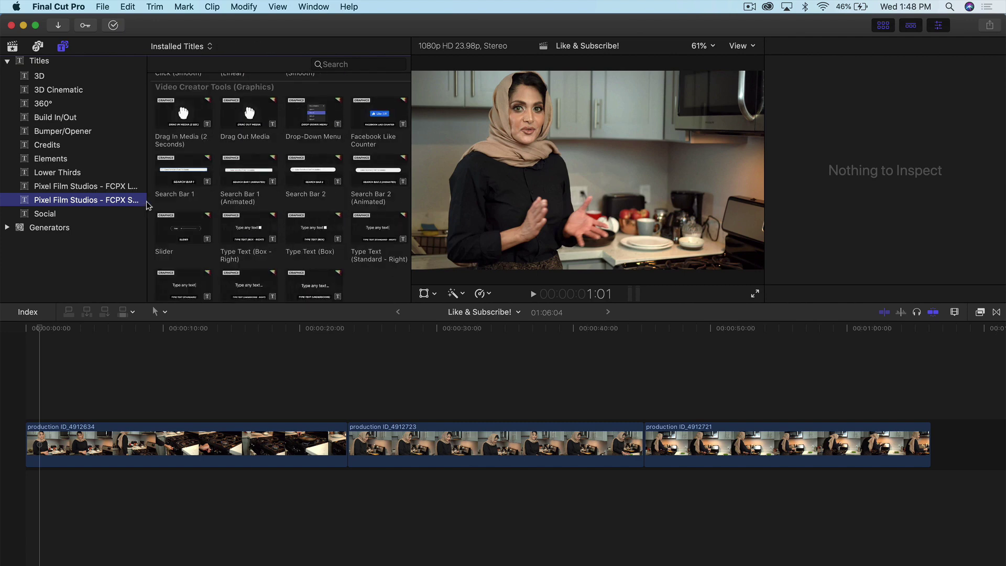
Scroll to the Animated Icons and preview the Custom Icon (Facebook) animation
scroll(377, 205, "up", 5)
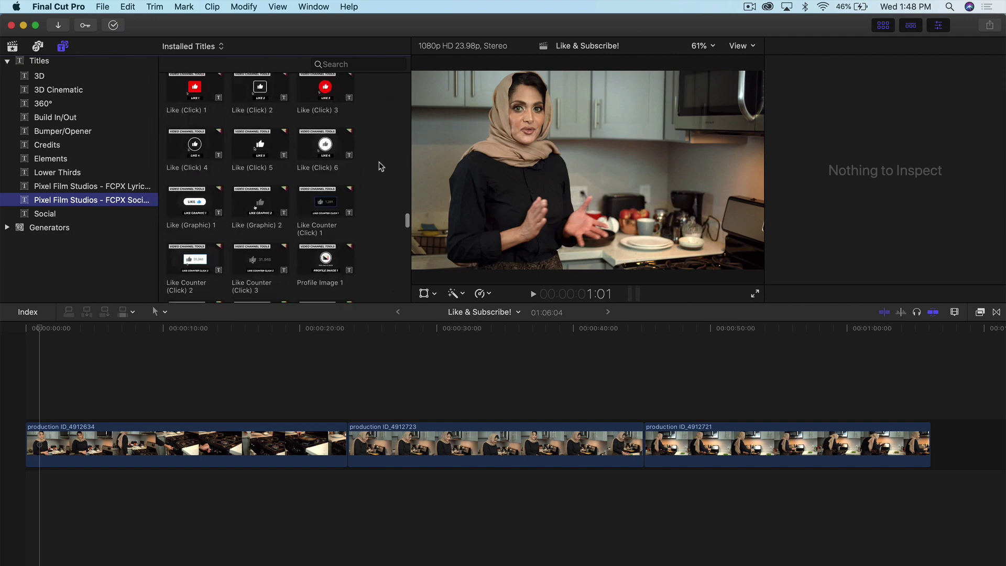
scroll(408, 216, "up", 3)
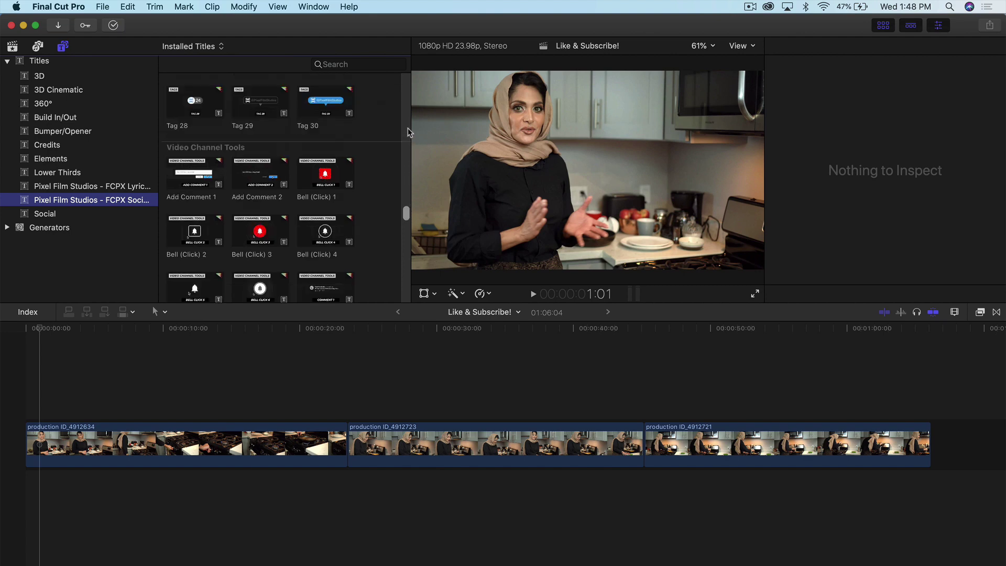
scroll(408, 87, "up", 10)
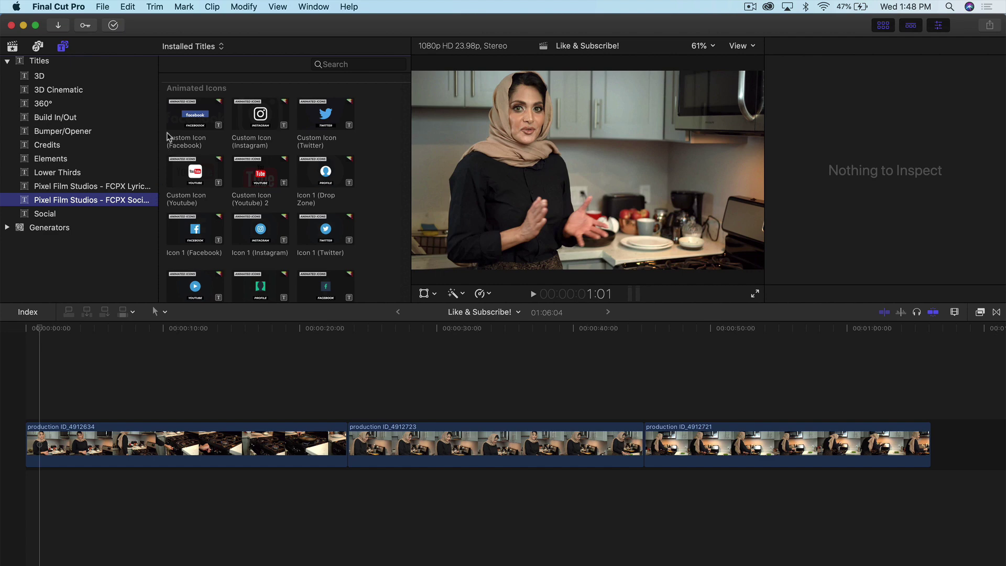
scroll(382, 135, "up", 2)
scroll(390, 152, "down", 10)
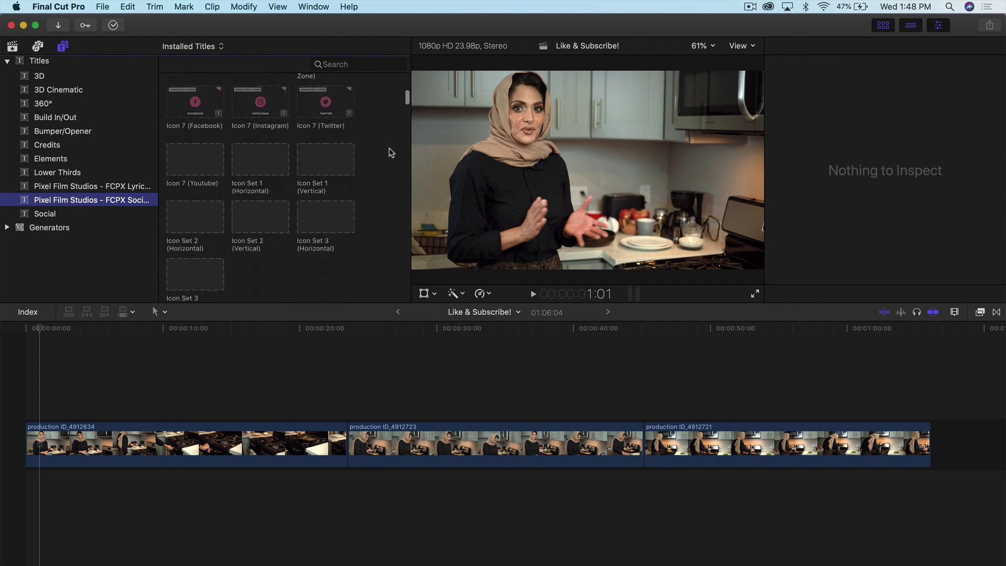
scroll(390, 152, "down", 10)
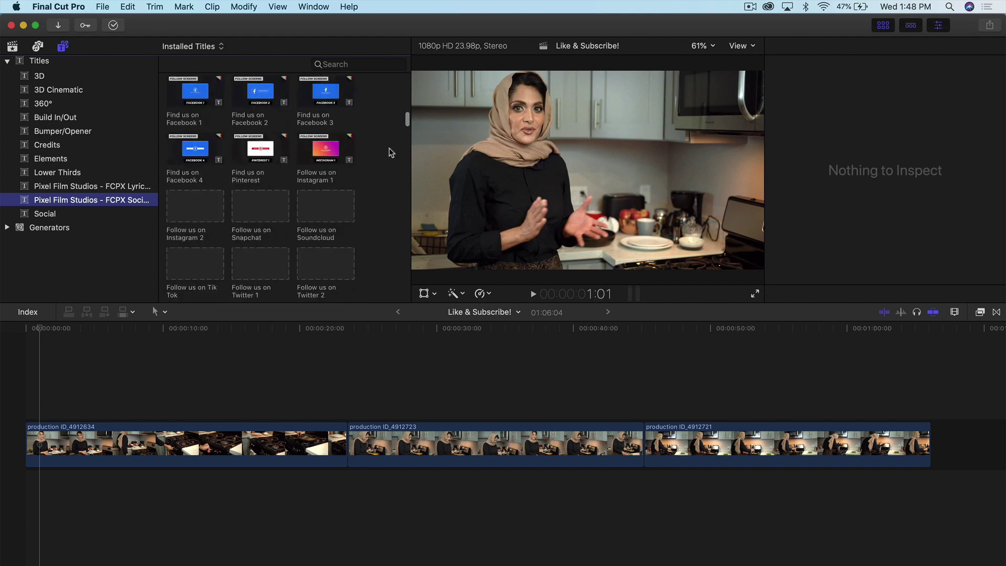
scroll(390, 153, "up", 10)
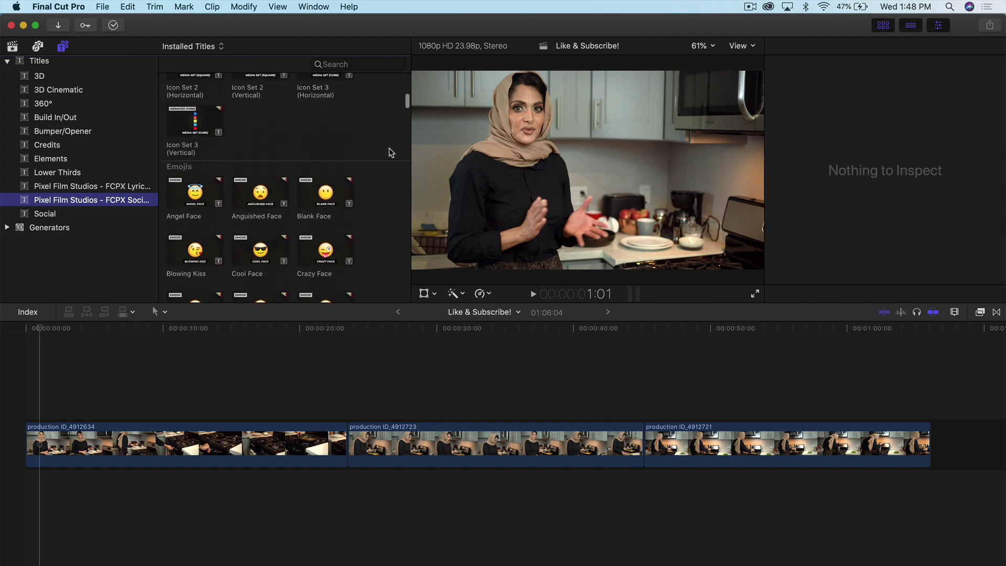
scroll(390, 152, "up", 10)
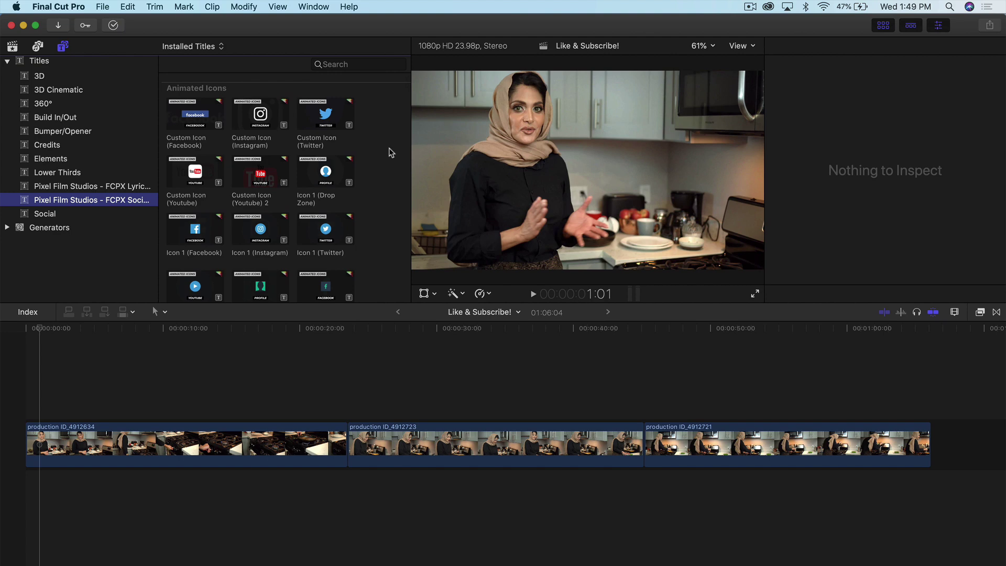
scroll(390, 153, "up", 2)
left_click(202, 112)
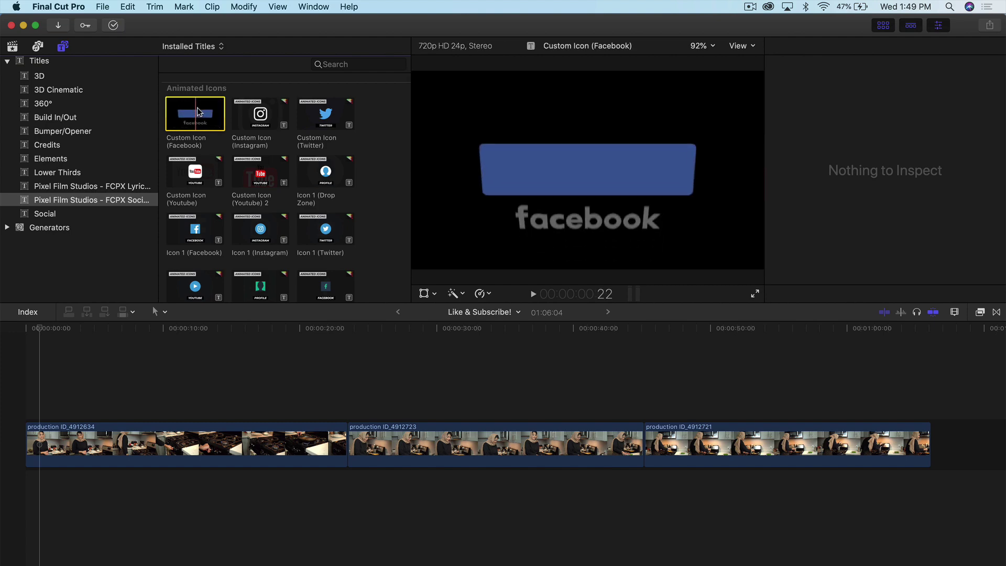
key("space")
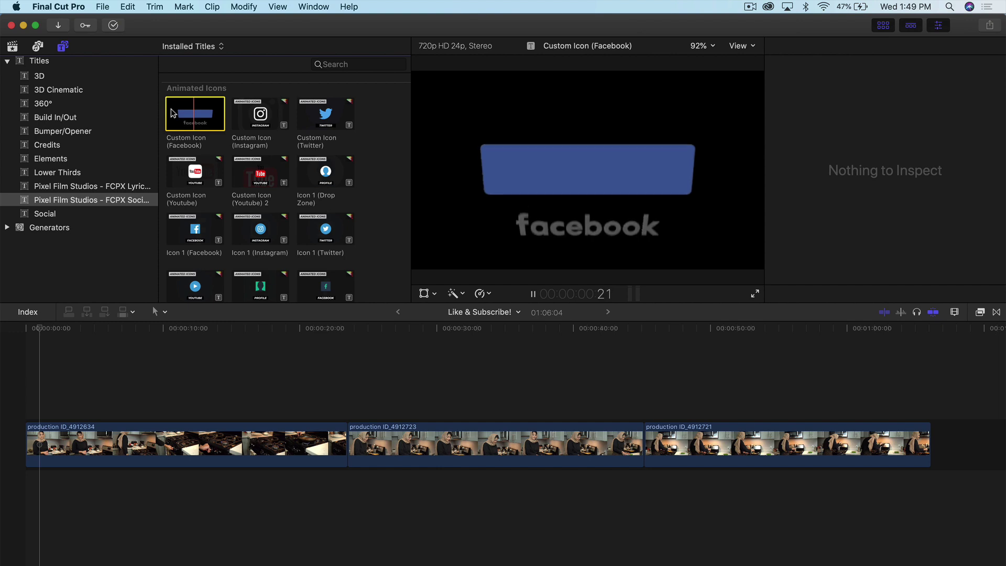
Preview the Custom Icon (Instagram) animation
left_click(241, 112)
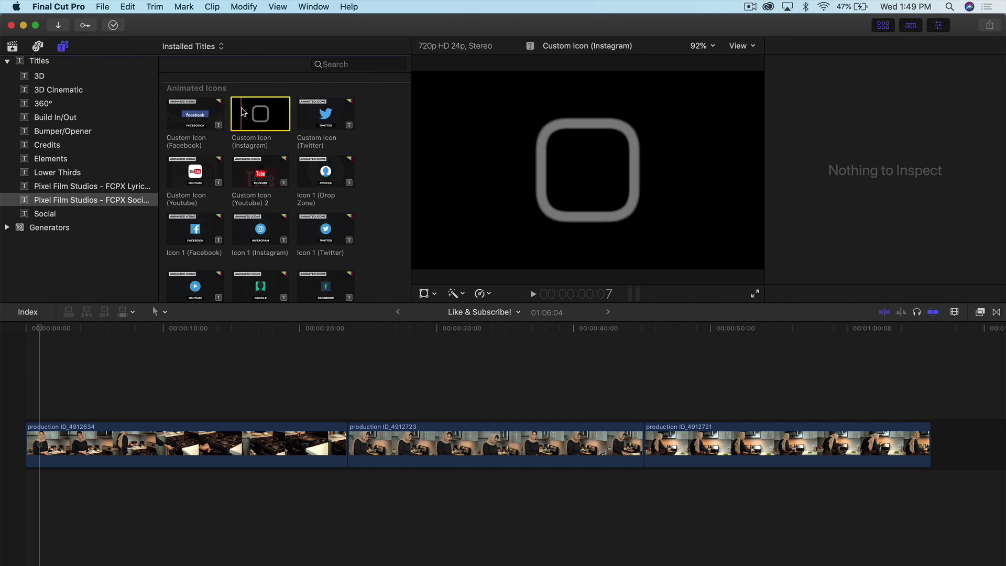
key("space")
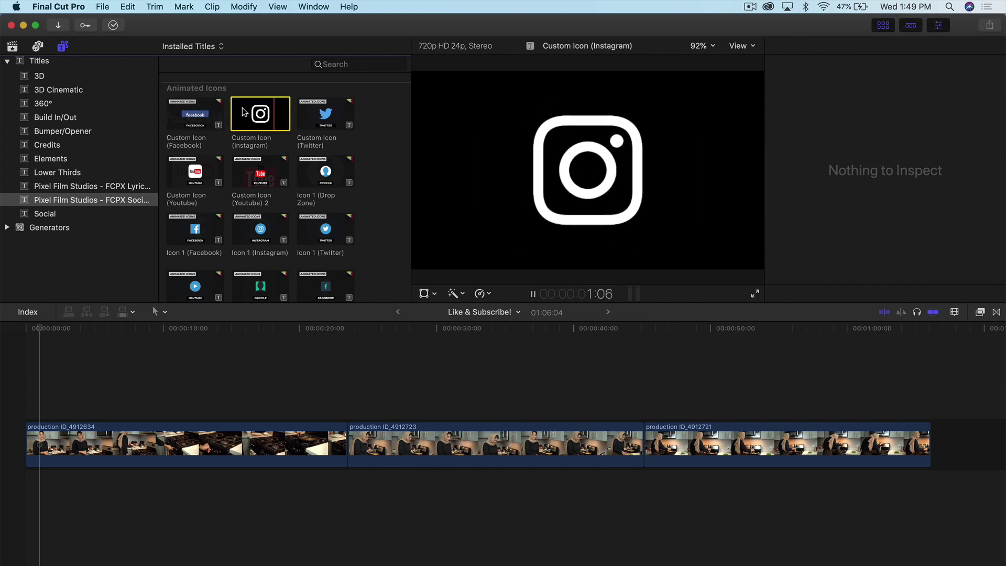
key("space")
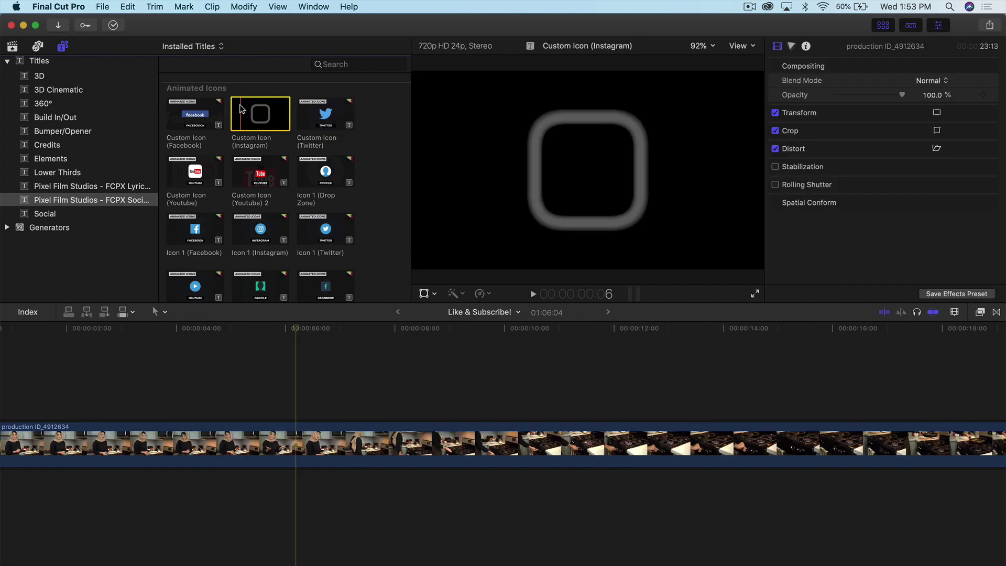
Place the Custom Icon (Instagram) title over the first clip, lengthened about one second, and preview it
left_click_drag(241, 109, 256, 368)
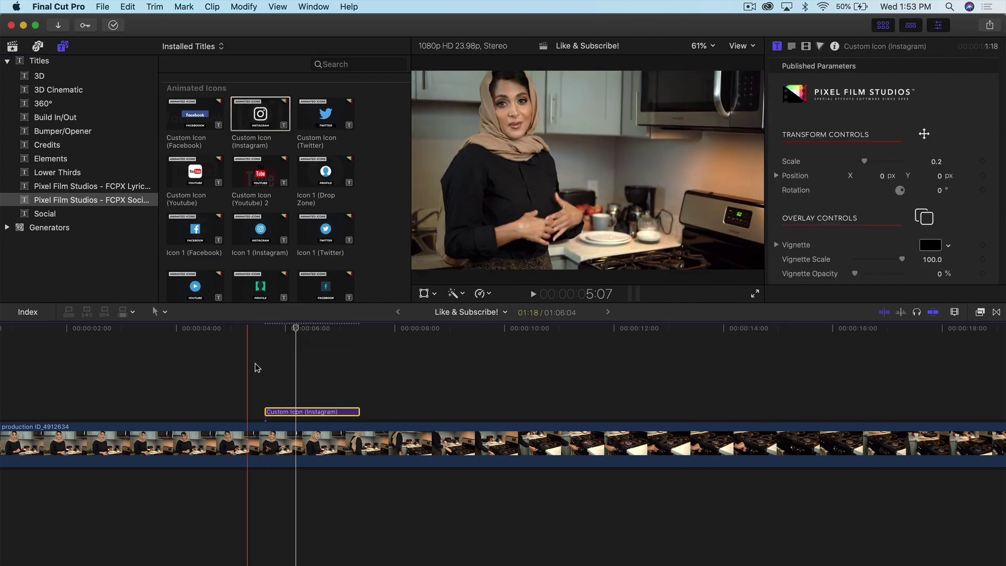
left_click_drag(360, 411, 445, 409)
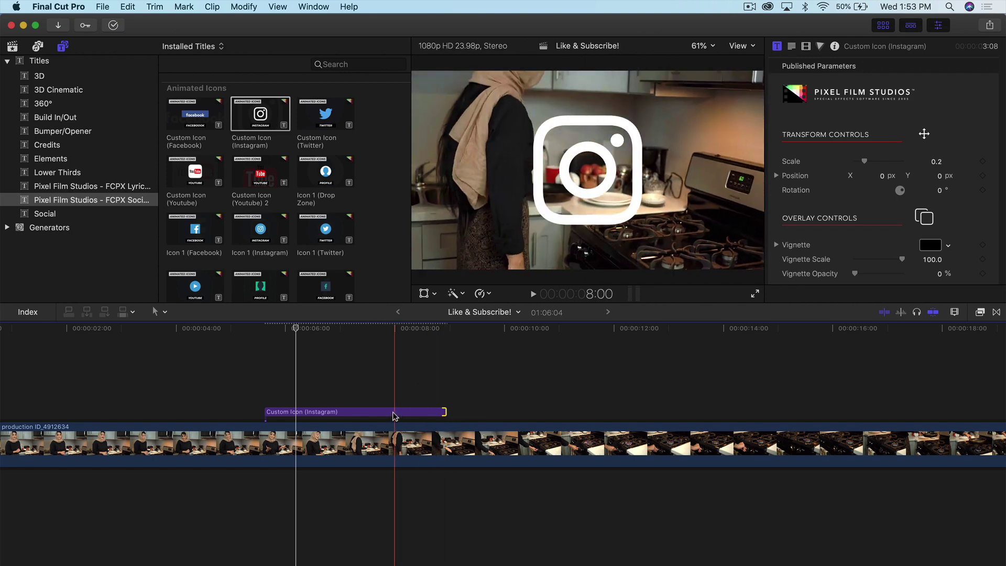
left_click(395, 416)
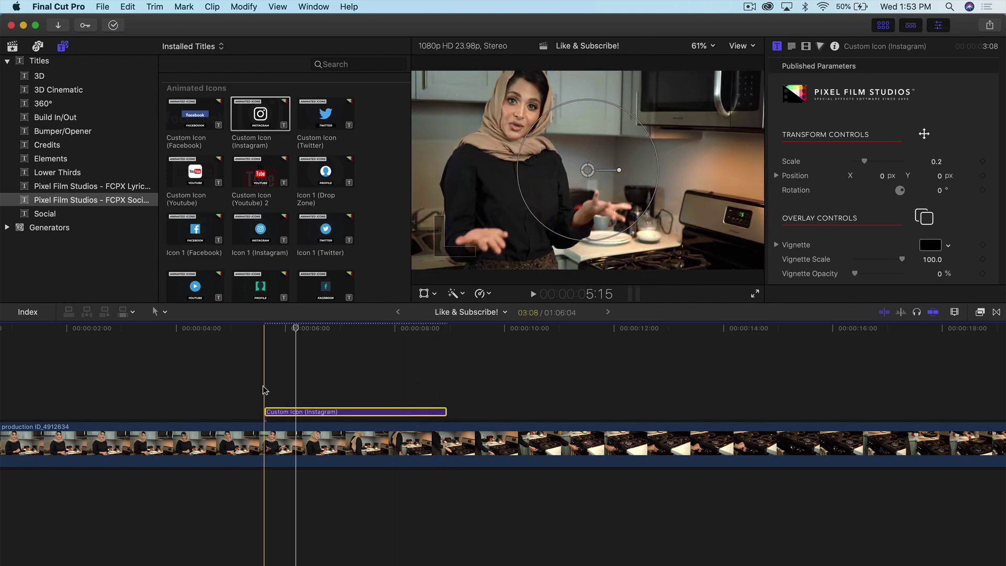
key("space")
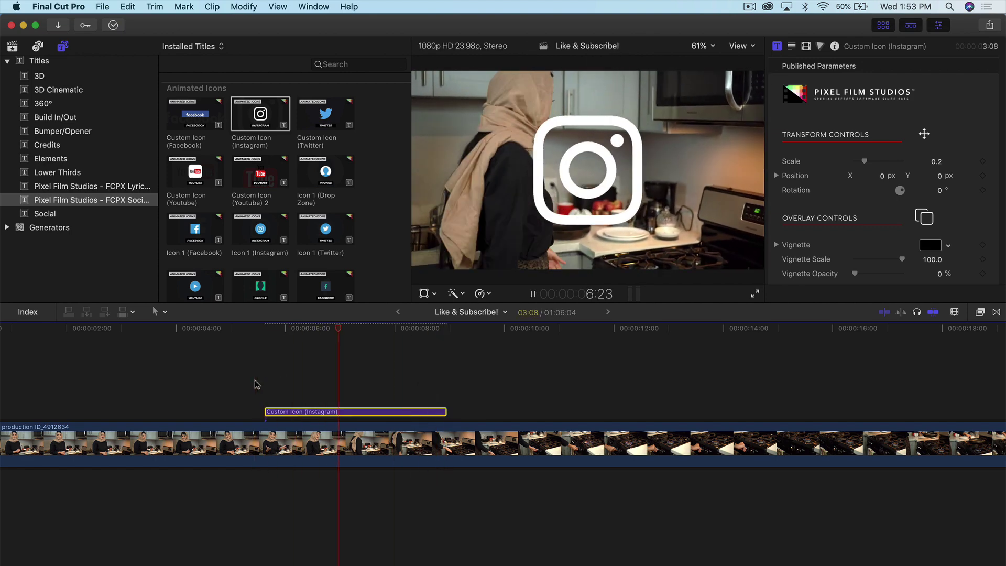
key("space")
With the browser hidden, scale the Instagram icon to 0.19 and nudge its position
scroll(849, 205, "down", 10)
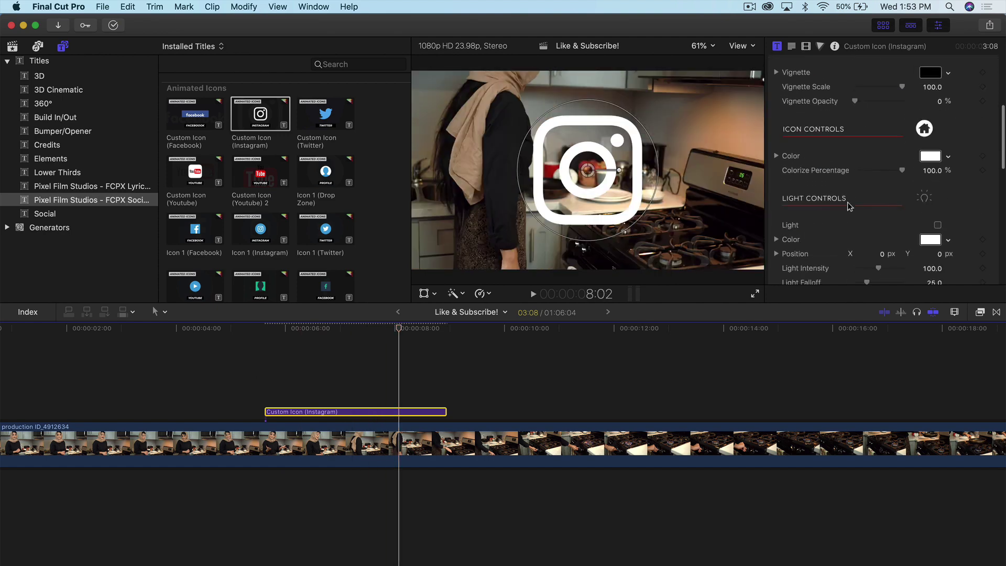
scroll(944, 87, "up", 10)
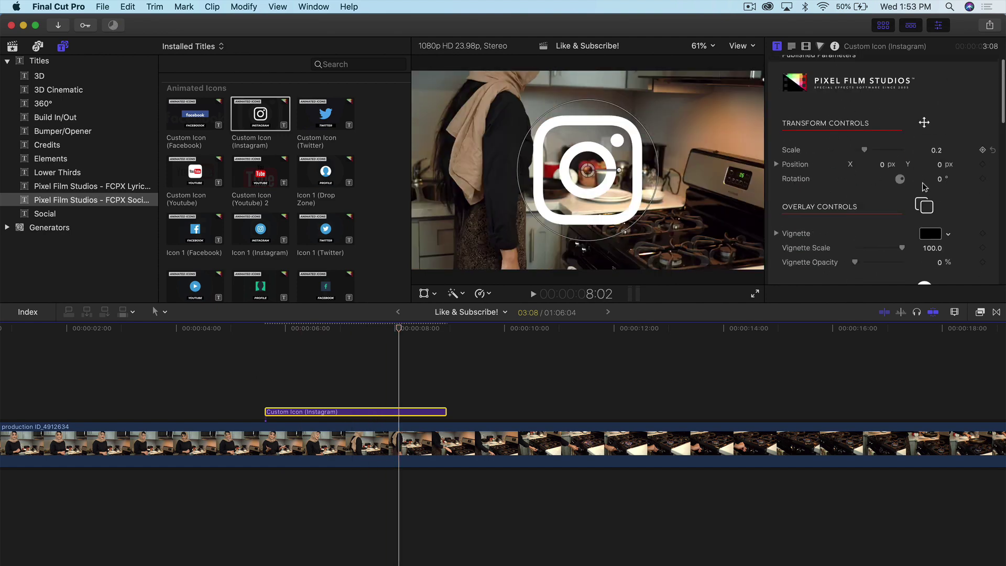
left_click(884, 26)
scroll(850, 158, "down", 2)
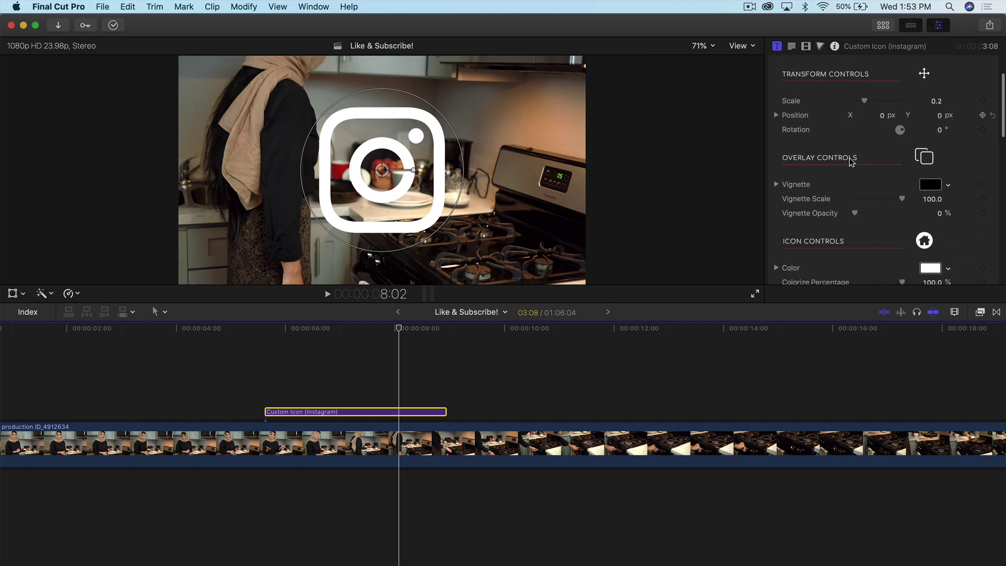
scroll(851, 152, "up", 2)
scroll(880, 138, "up", 1)
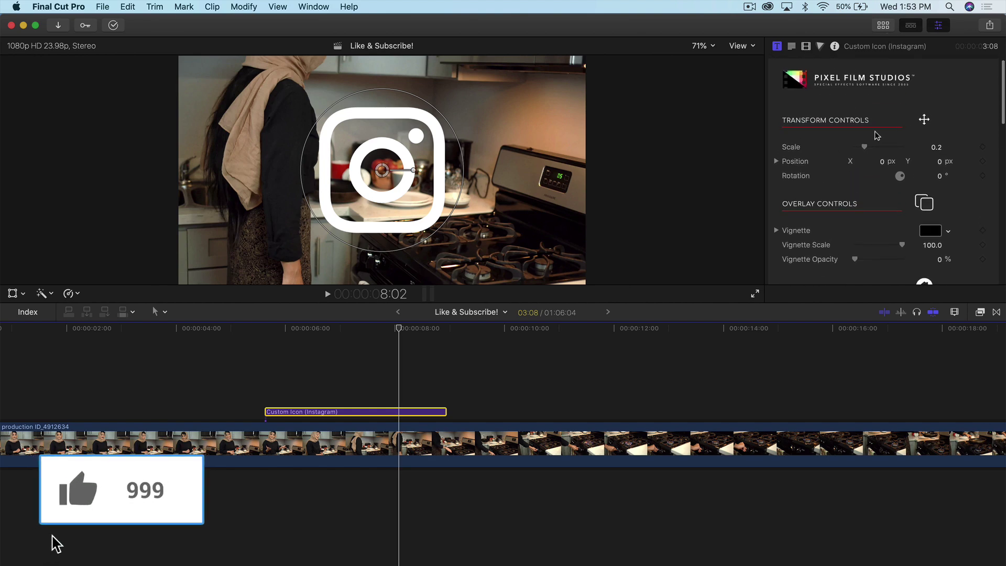
left_click_drag(867, 151, 866, 151)
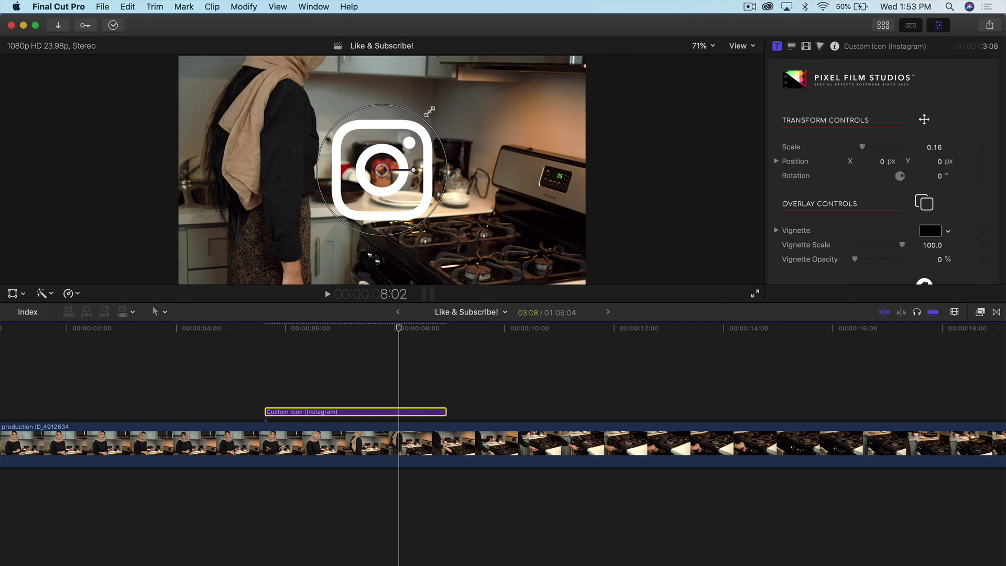
mouse_move(423, 119)
left_mouse_down()
mouse_move(471, 60)
mouse_move(420, 123)
mouse_move(436, 118)
left_mouse_up()
mouse_move(385, 172)
left_mouse_down()
mouse_move(376, 174)
mouse_move(410, 175)
mouse_move(309, 167)
mouse_move(384, 168)
left_mouse_up()
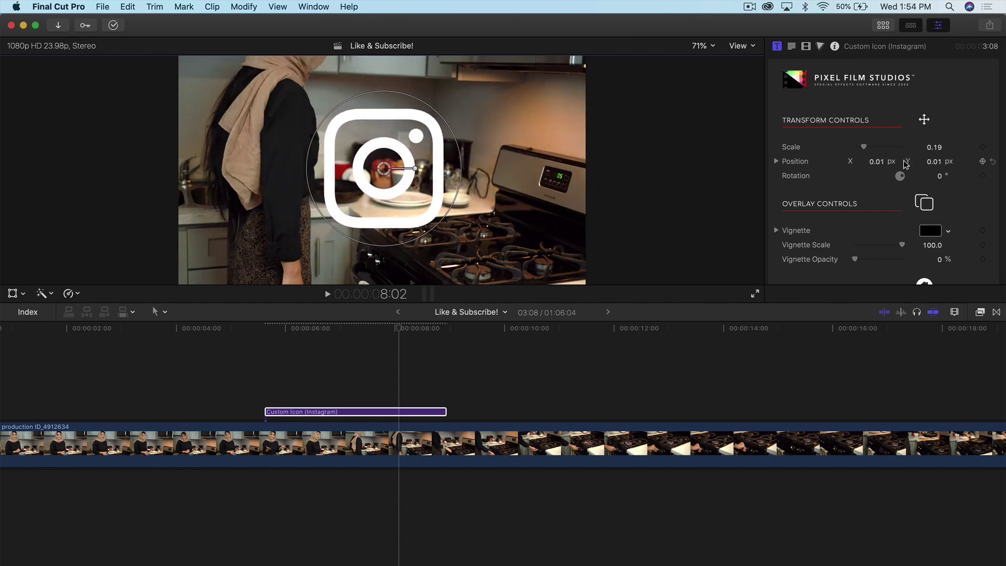
Re-centre the Instagram icon and reset its rotation to 0°
left_click(992, 162)
scroll(892, 170, "down", 3)
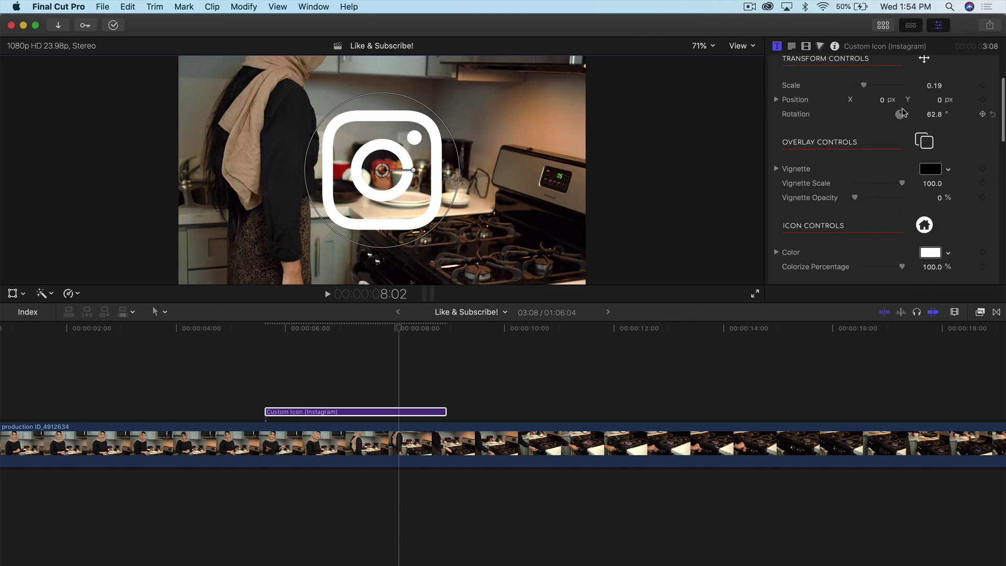
left_click_drag(903, 111, 392, 207)
left_click_drag(402, 153, 414, 170)
left_click(993, 115)
Colour the Instagram icon bright yellow
scroll(901, 184, "down", 5)
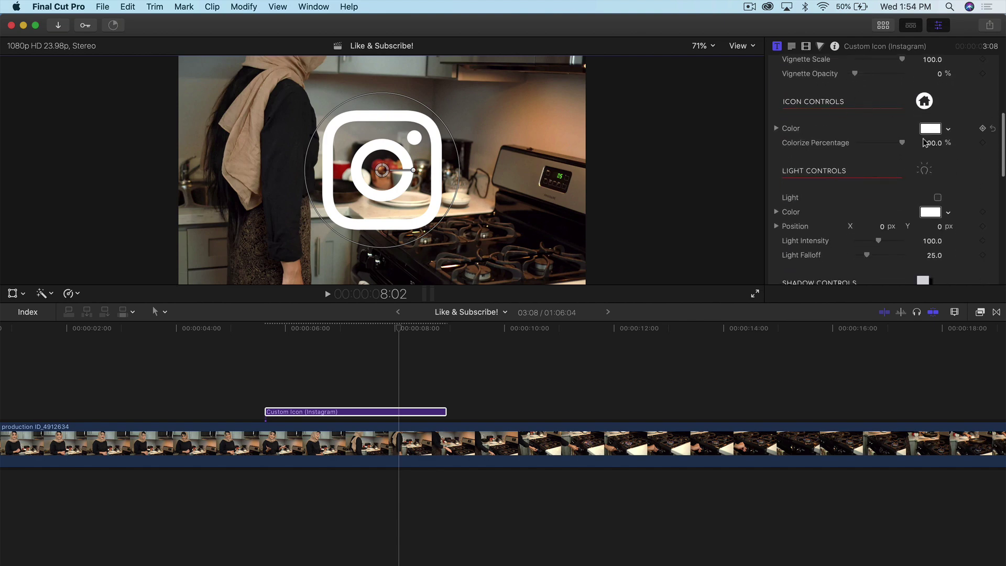
left_click(930, 131)
left_click_drag(679, 173, 694, 147)
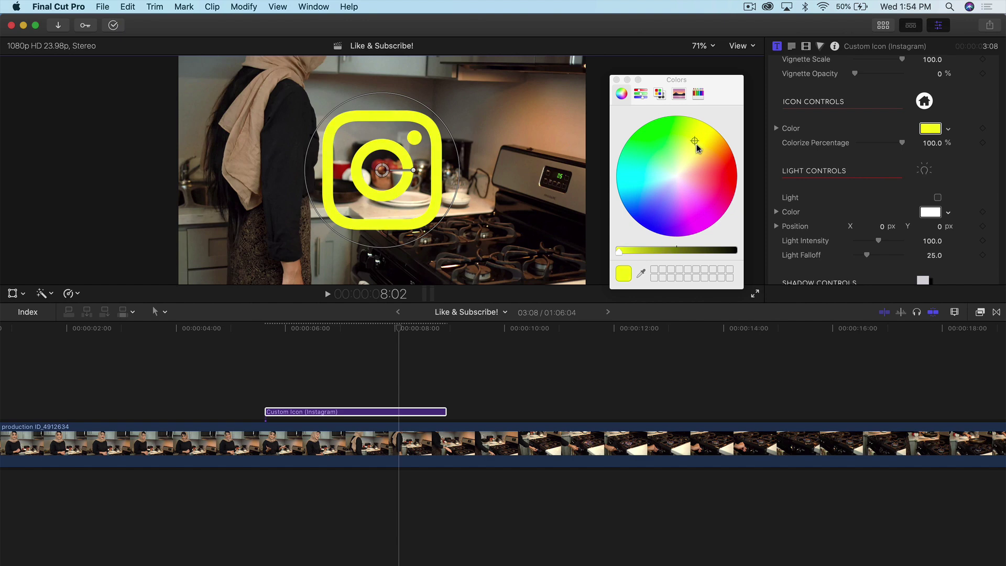
left_click(929, 128)
Try lighting on the icon with adjusted strength, then turn lighting back off
scroll(913, 165, "down", 5)
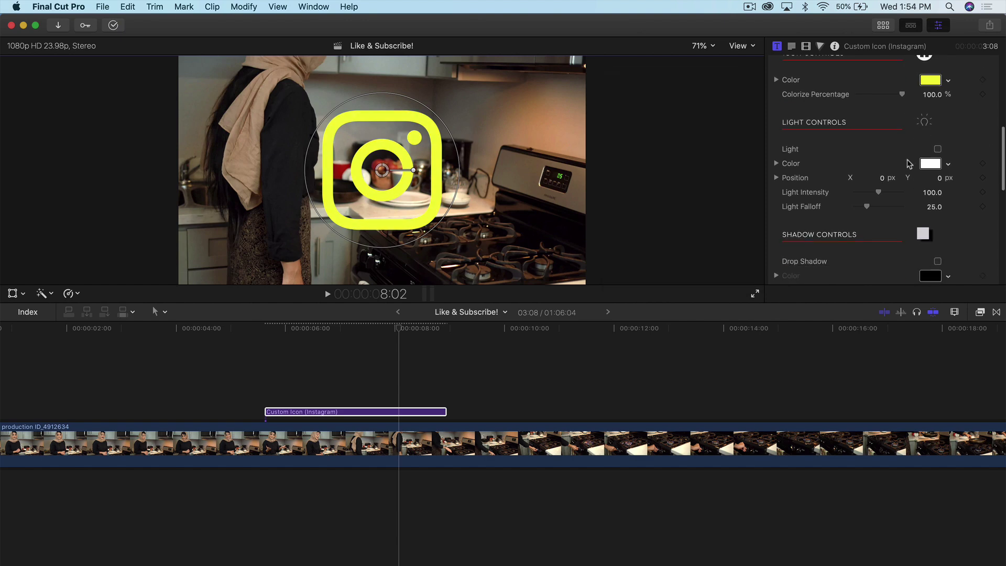
left_click(937, 123)
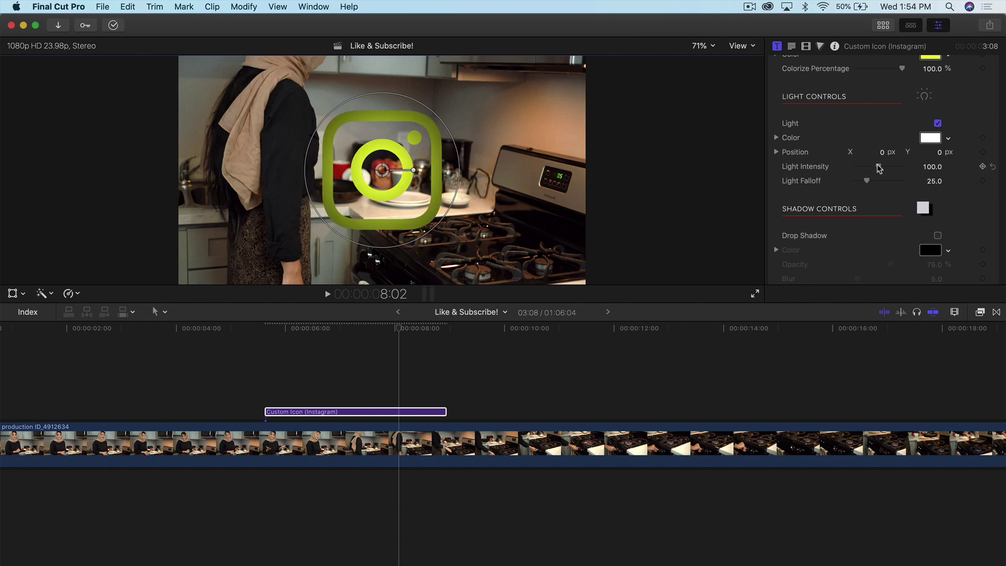
scroll(888, 128, "up", 3)
scroll(867, 188, "down", 3)
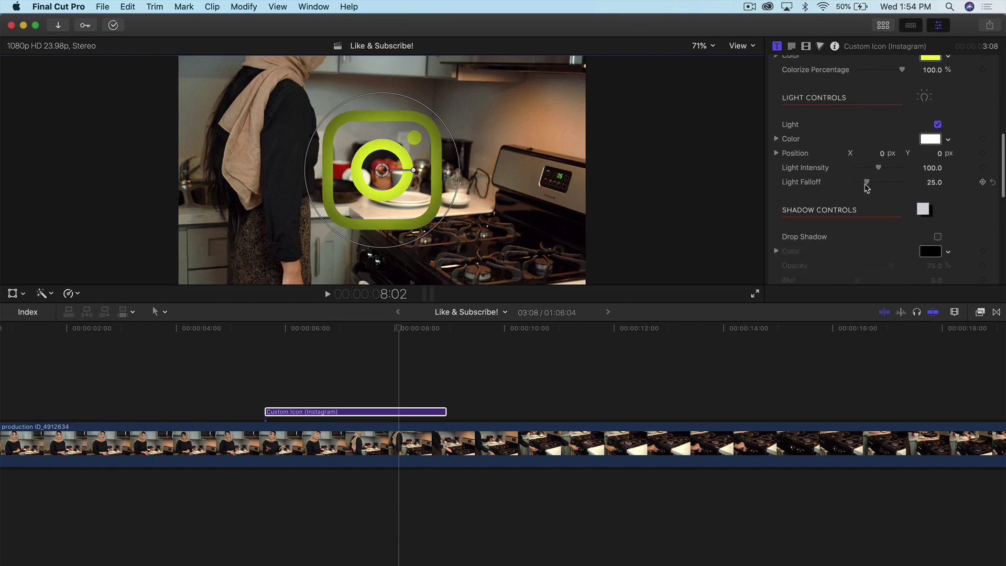
mouse_move(878, 170)
left_mouse_down()
mouse_move(860, 164)
mouse_move(910, 160)
mouse_move(868, 182)
left_mouse_up()
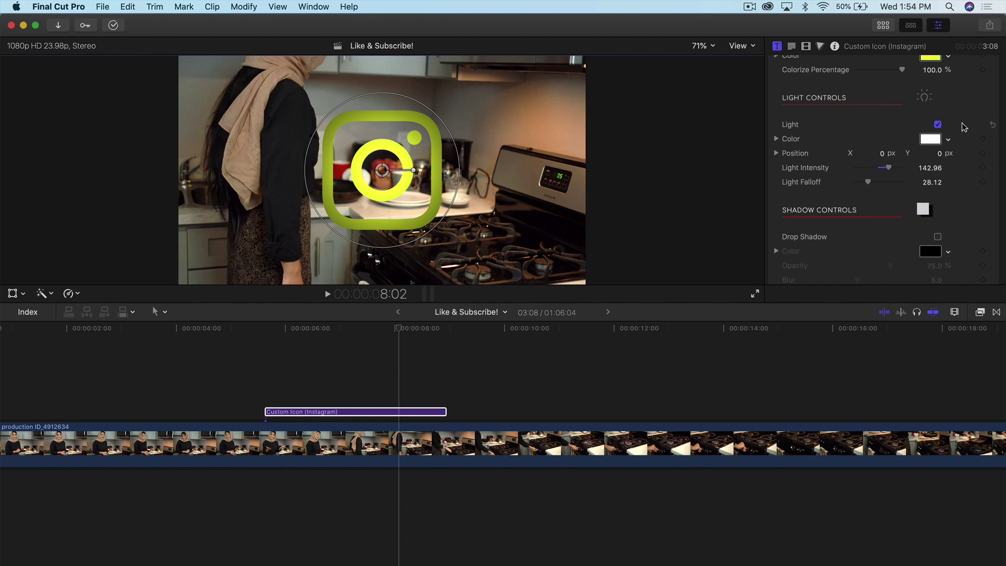
left_click(938, 124)
Add a drop shadow with opacity 81.67%, blur 37 and distance 29, and preview it
scroll(922, 158, "down", 2)
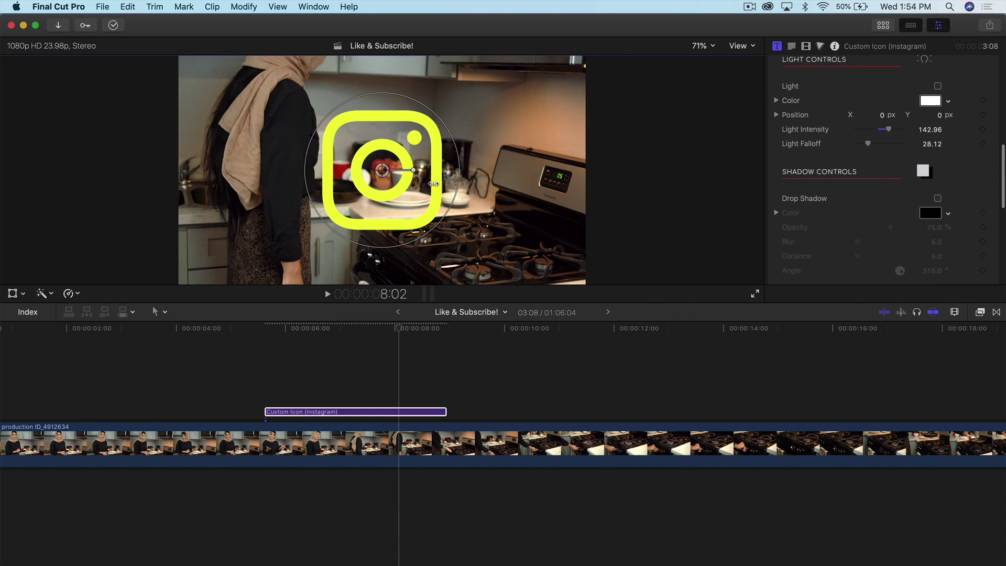
scroll(910, 166, "down", 5)
scroll(846, 92, "up", 2)
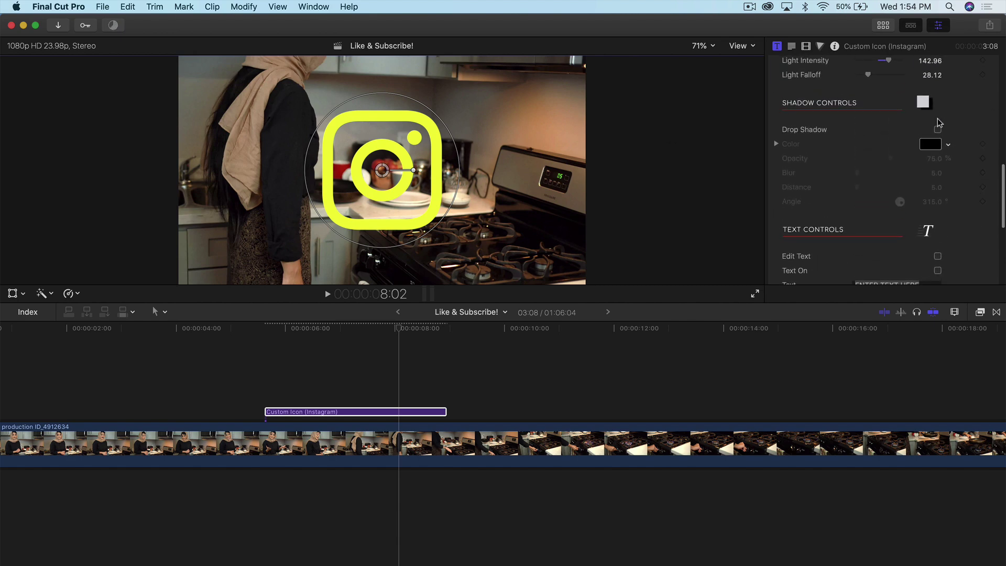
left_click(938, 130)
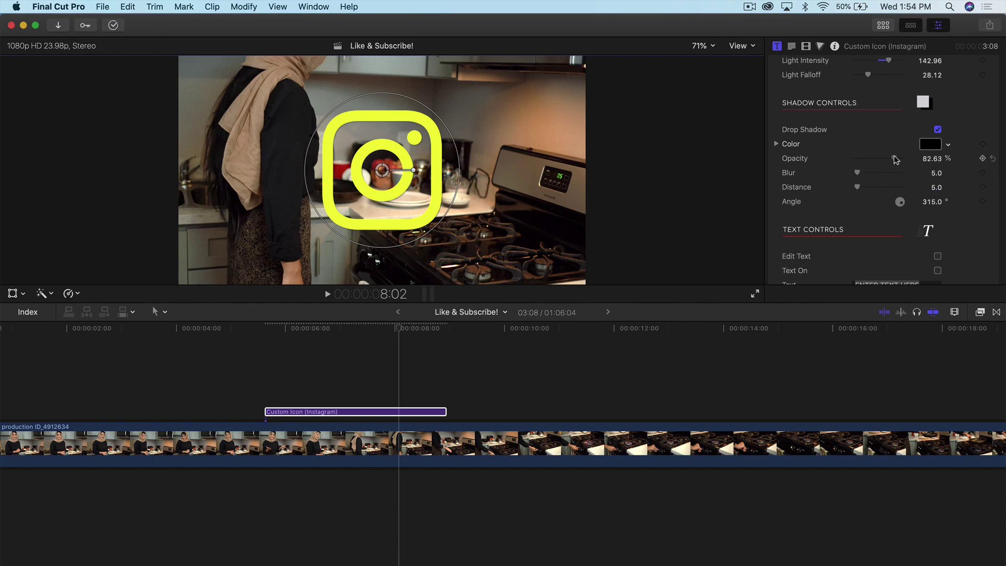
mouse_move(870, 173)
left_mouse_down()
mouse_move(868, 187)
mouse_move(879, 190)
mouse_move(870, 190)
left_mouse_up()
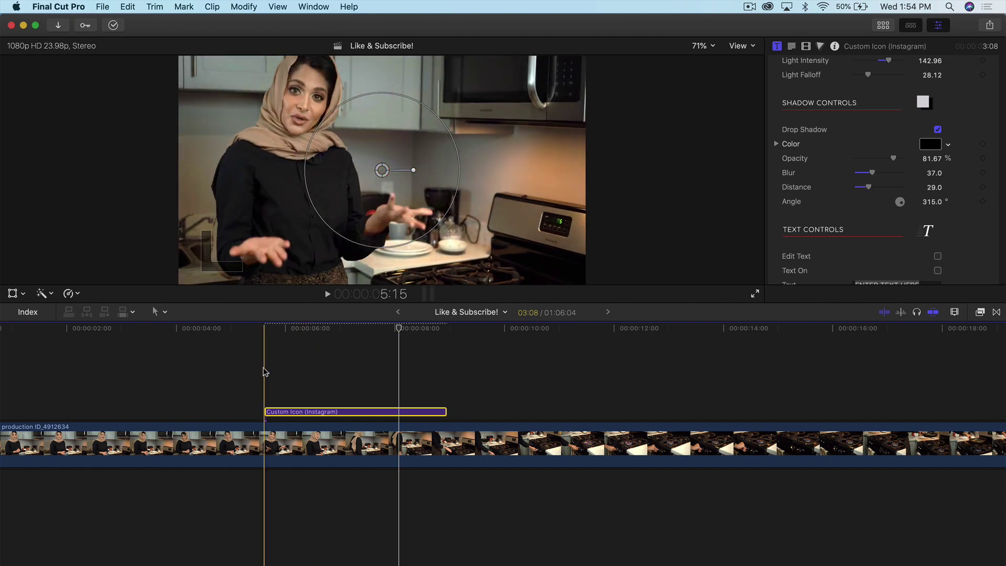
key("space")
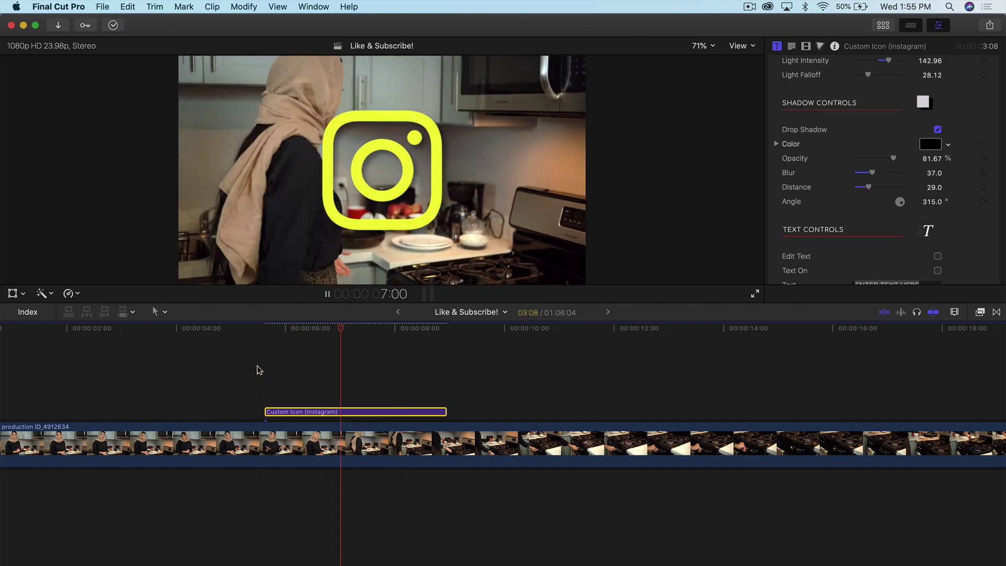
key("space")
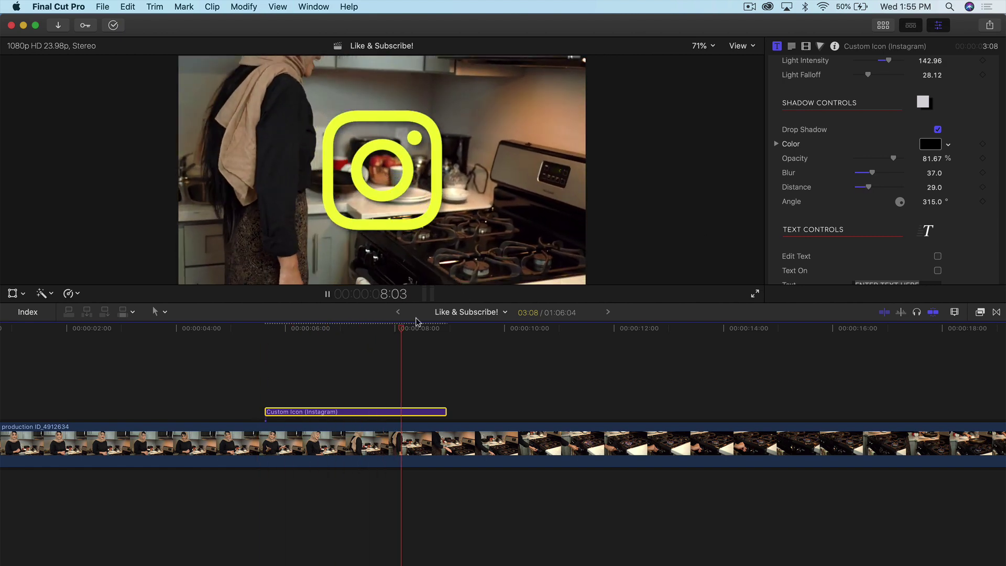
Caption the Instagram icon with the channel handle
left_click(330, 362)
scroll(930, 100, "down", 5)
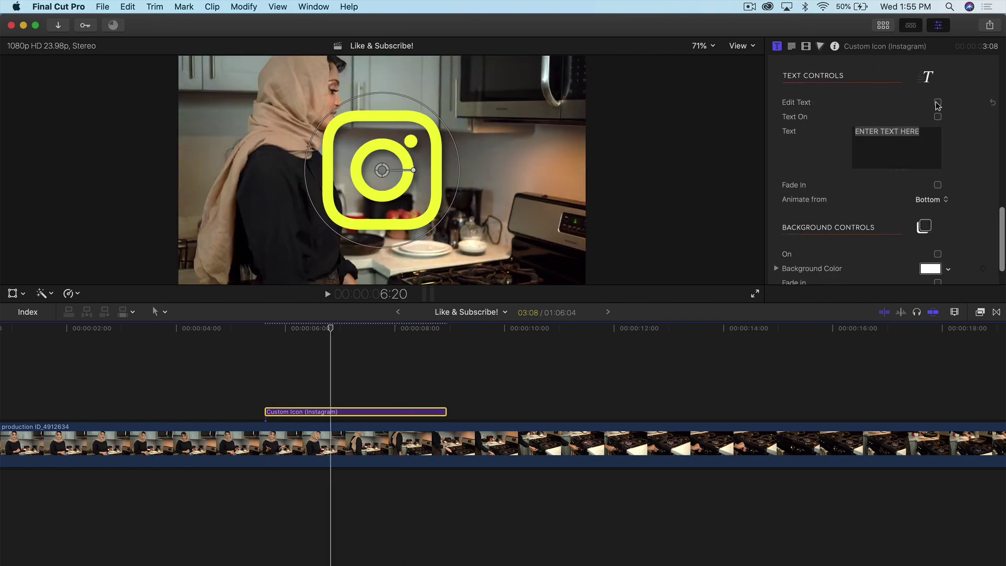
left_click(928, 149)
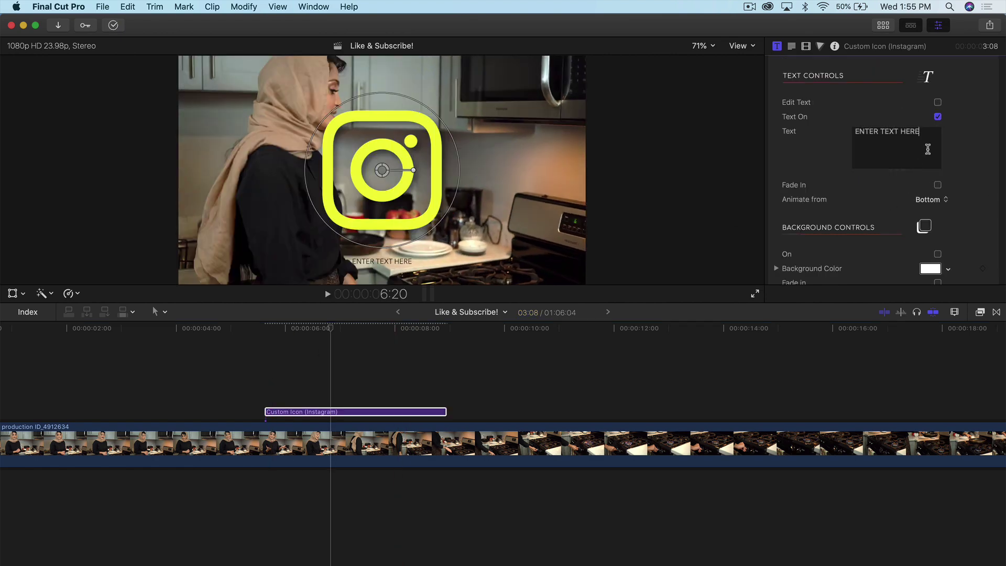
type("@k")
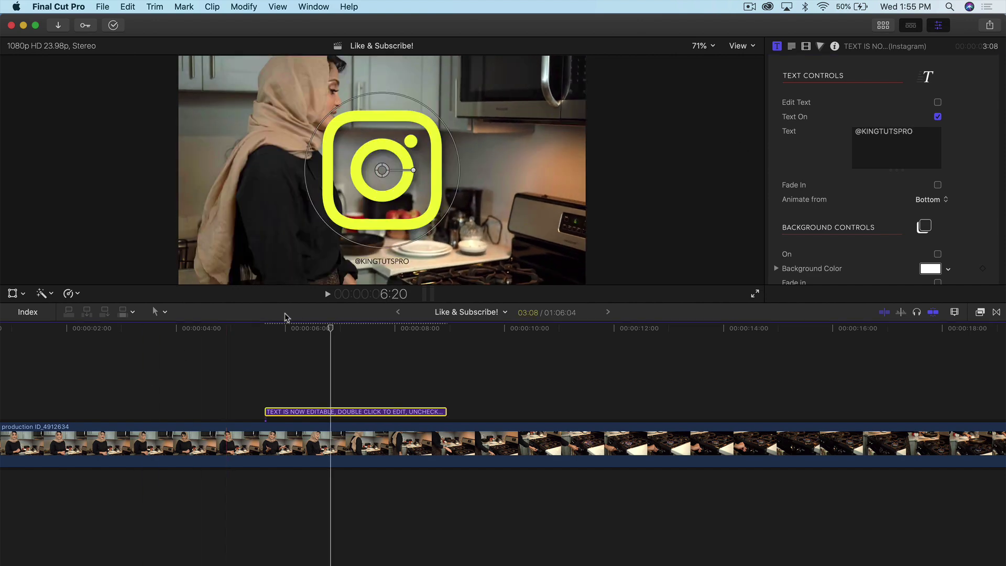
Preview the captioned icon, then delete the title and restore the titles browser
left_click(236, 355)
key("space")
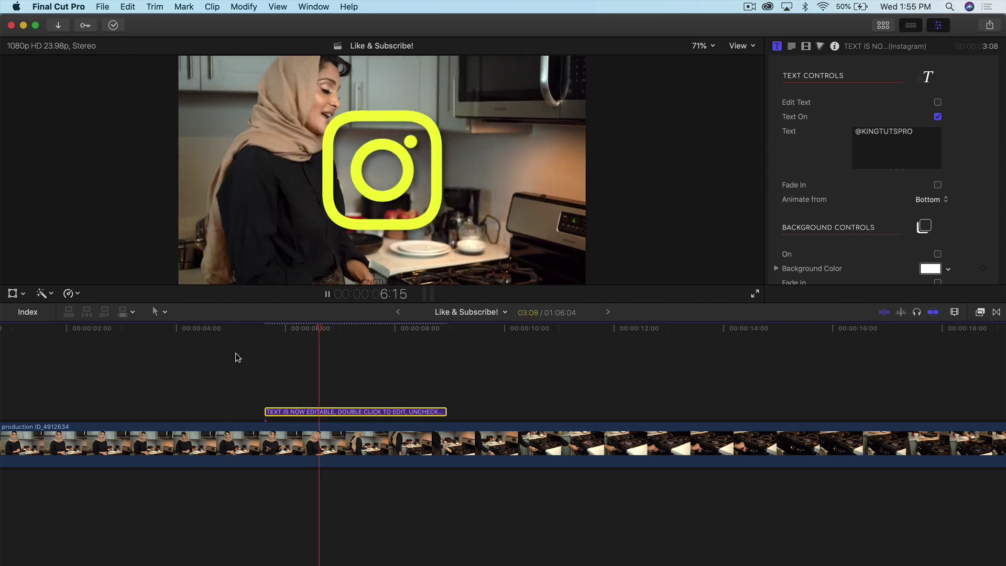
key("space")
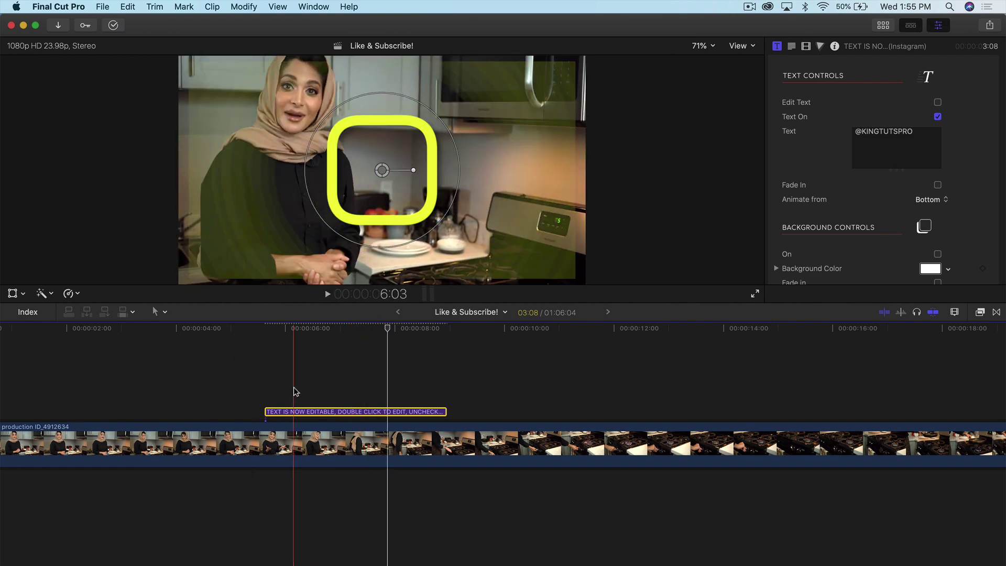
key("Delete")
left_click(883, 25)
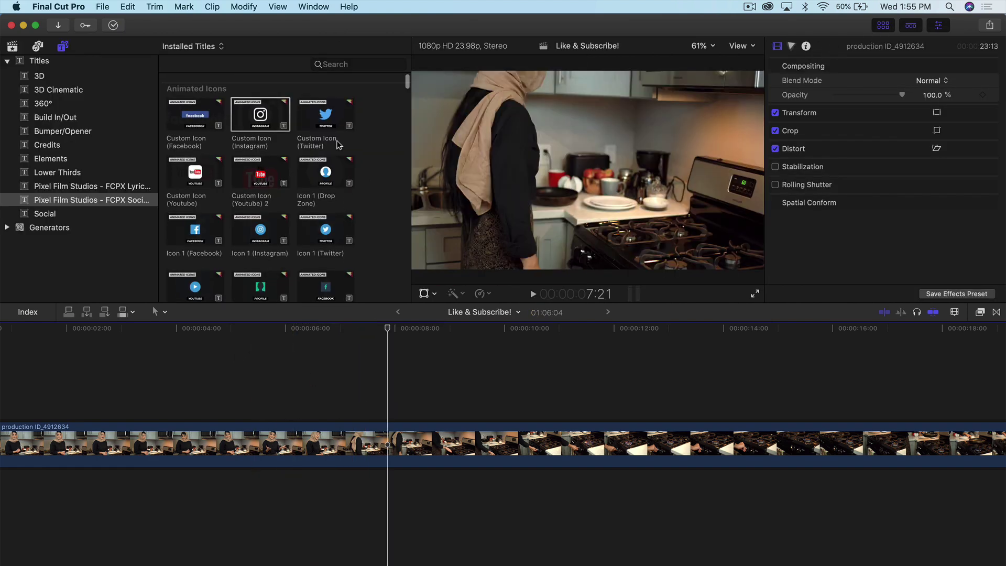
Try a shortened Custom Icon (Twitter) title near 6:00, then preview the Angel Face emoji
left_click(334, 127)
left_click_drag(297, 370, 292, 366)
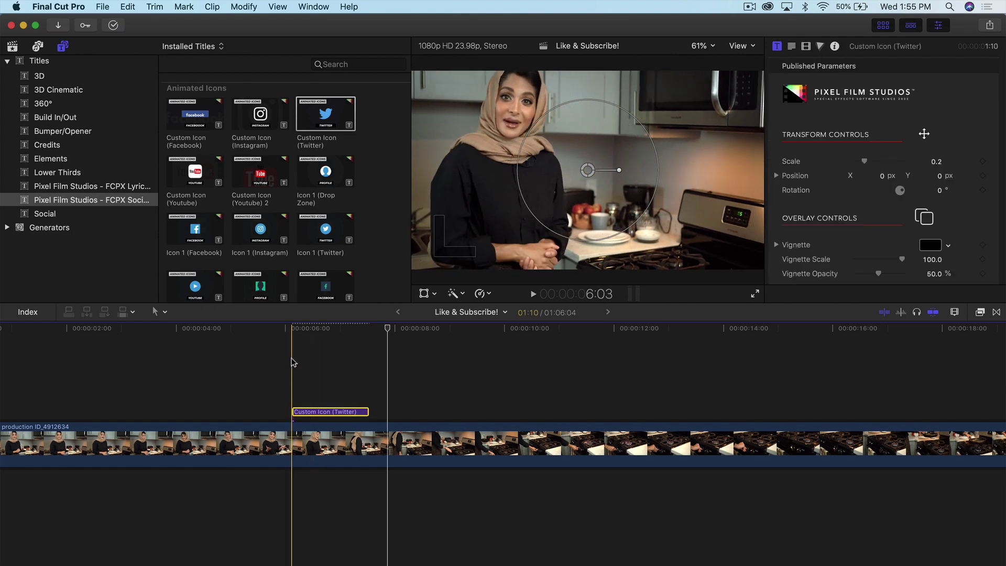
key("space")
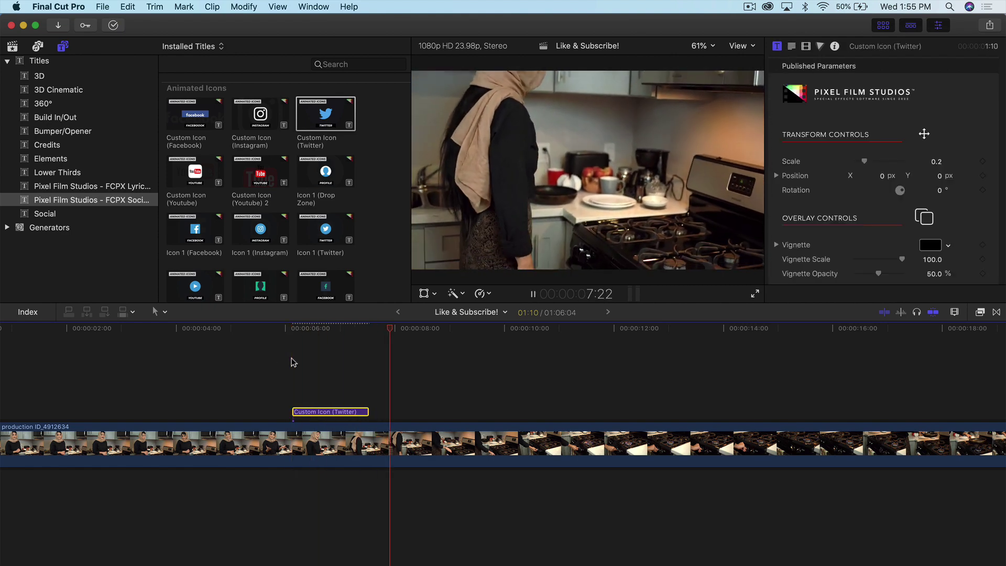
key("space")
left_click_drag(357, 417, 348, 415)
key("space")
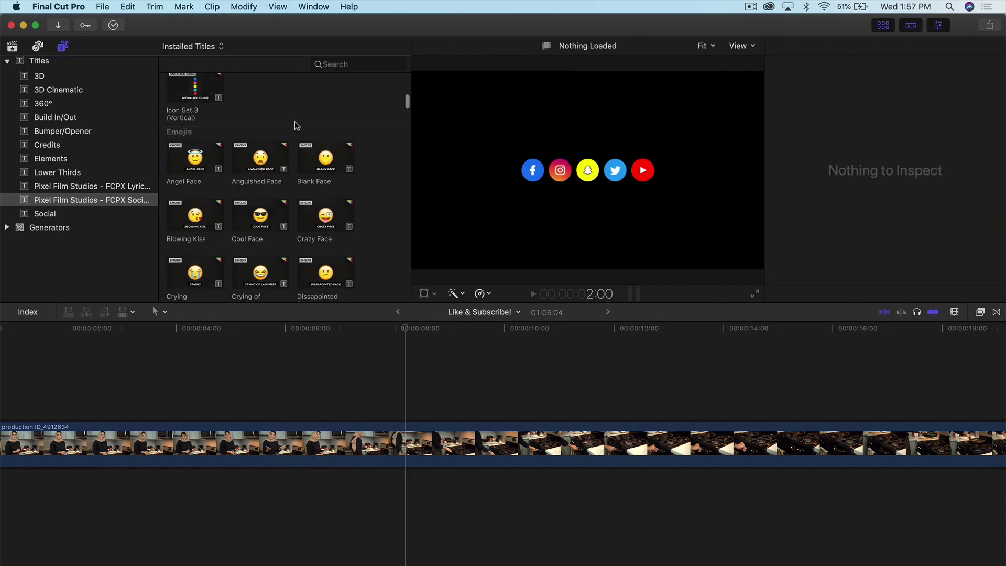
left_click(187, 157)
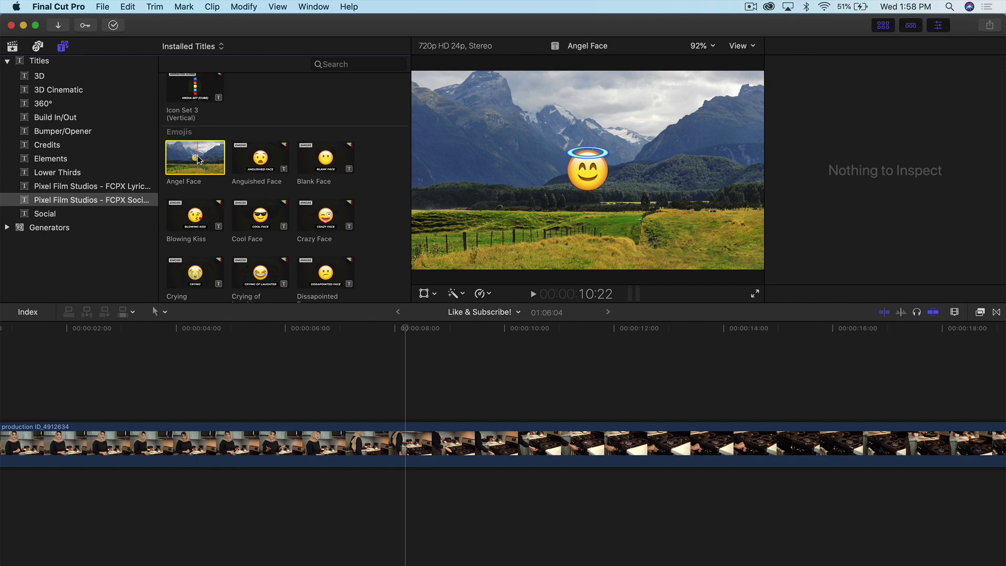
Place the Angel Face title above the clip and zoom the timeline out
left_click_drag(198, 159, 197, 391)
key("super+minus")
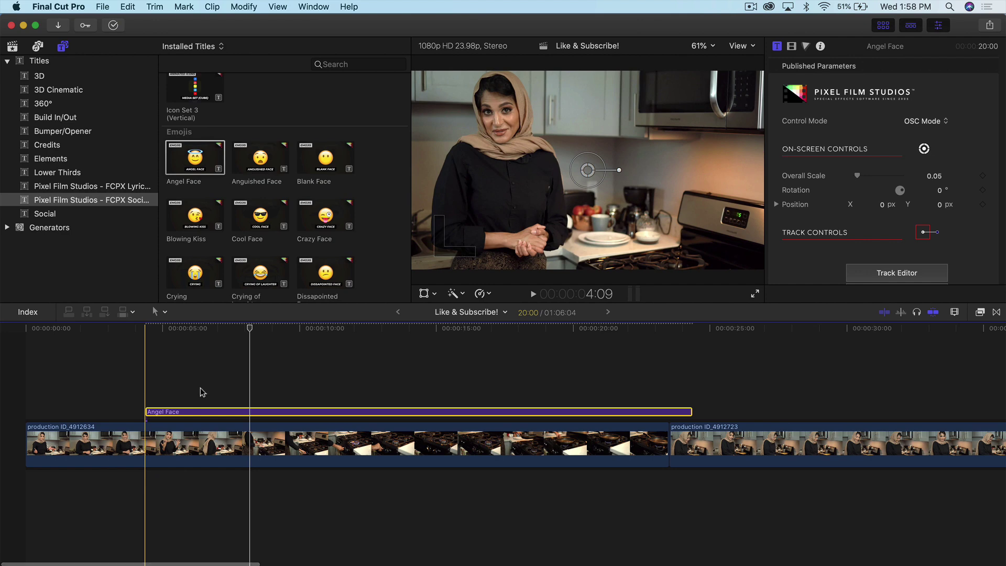
key("space")
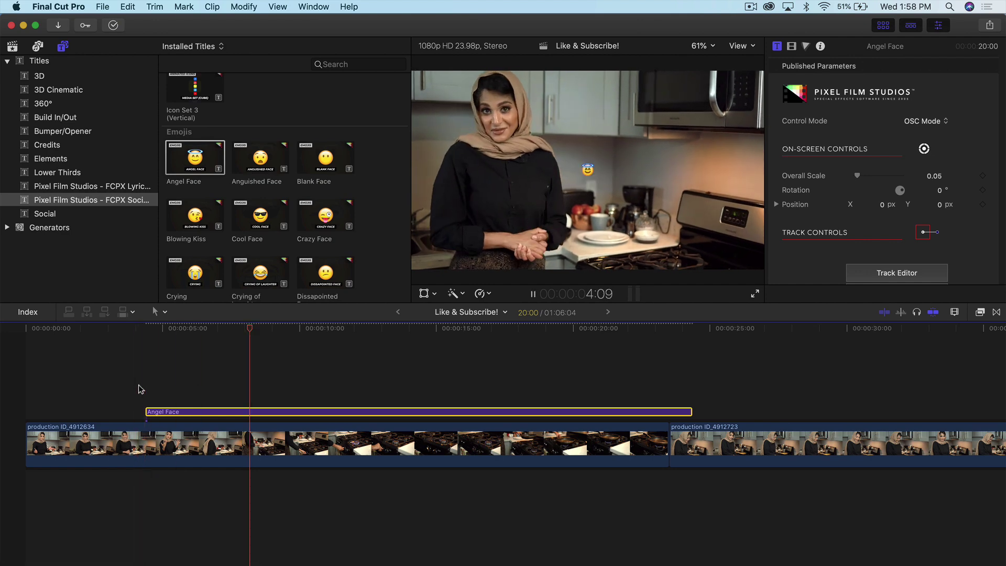
key("super+minus")
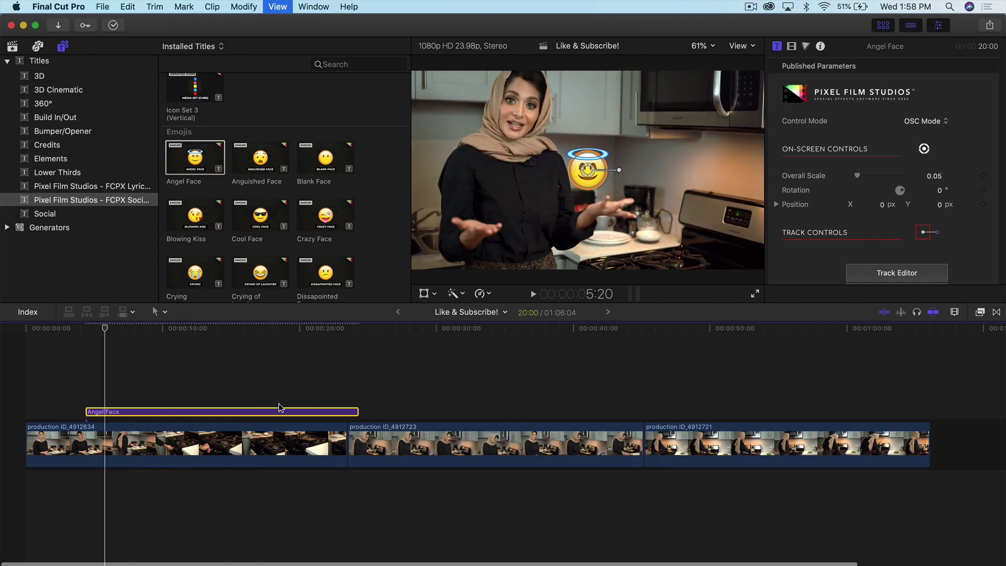
Move the Angel Face title over the second clip near 30 s, trim its end, and reposition the emoji
left_click_drag(255, 409, 613, 411)
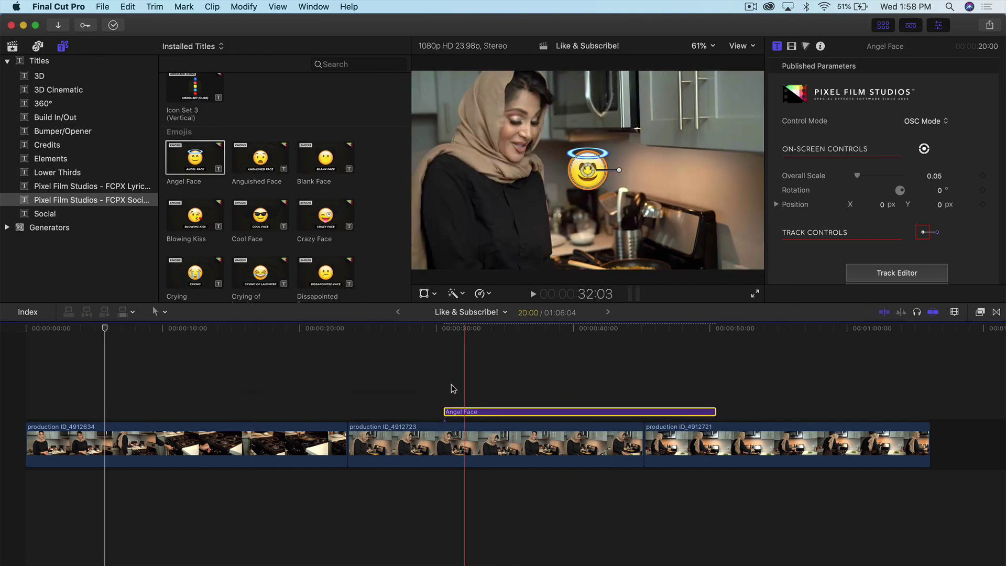
left_click_drag(484, 413, 503, 412)
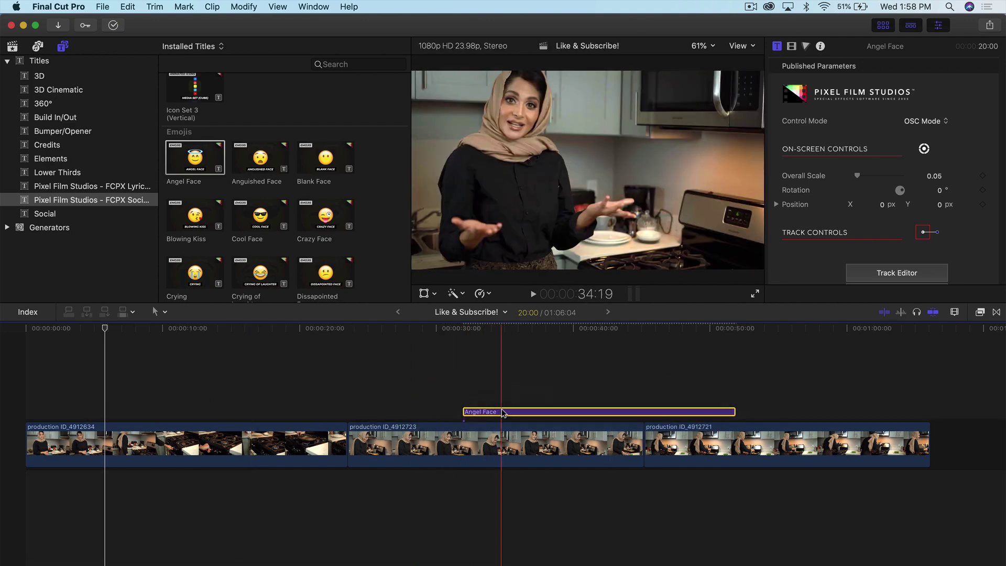
left_click_drag(734, 412, 580, 412)
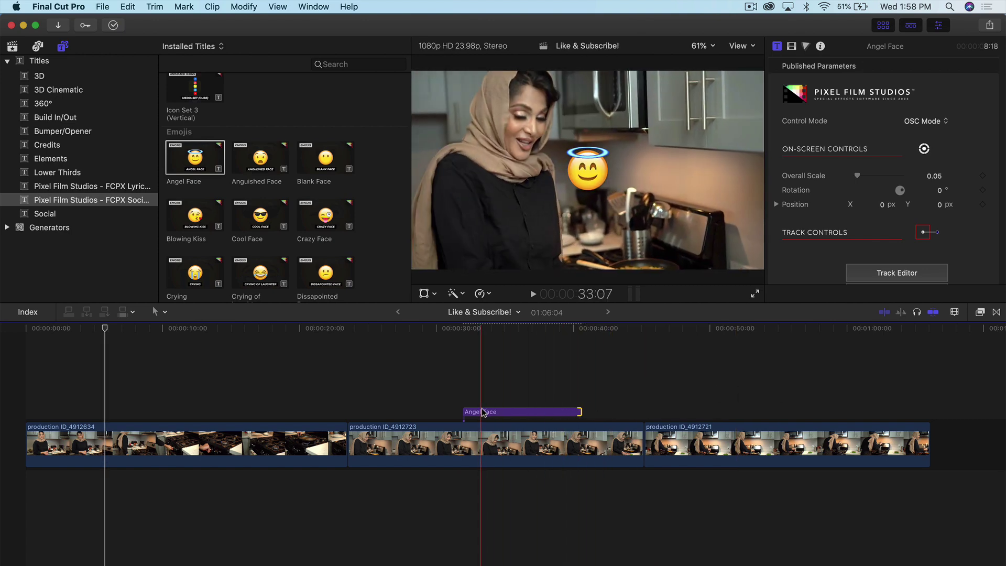
left_click(545, 412)
left_click(490, 328)
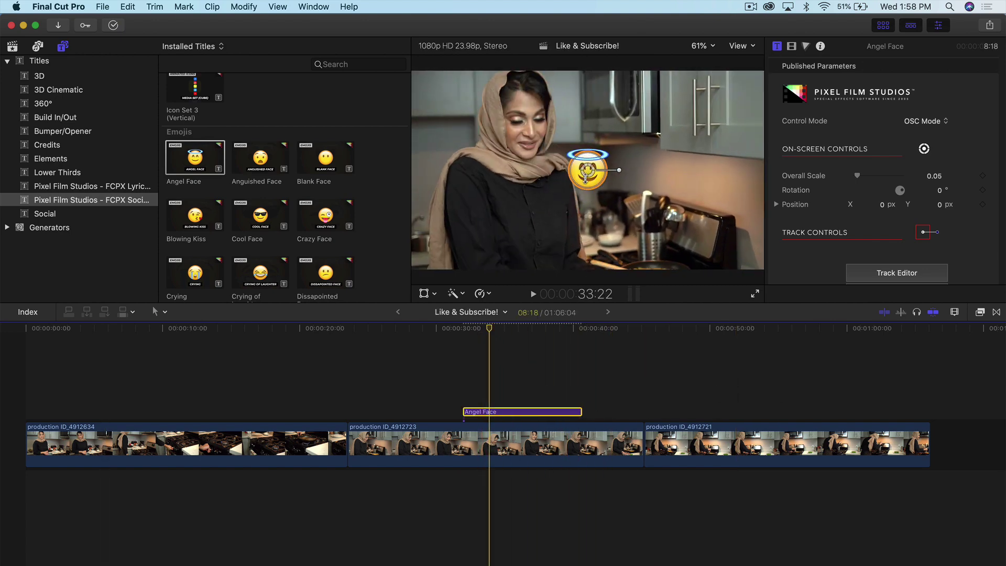
left_click_drag(586, 179, 701, 176)
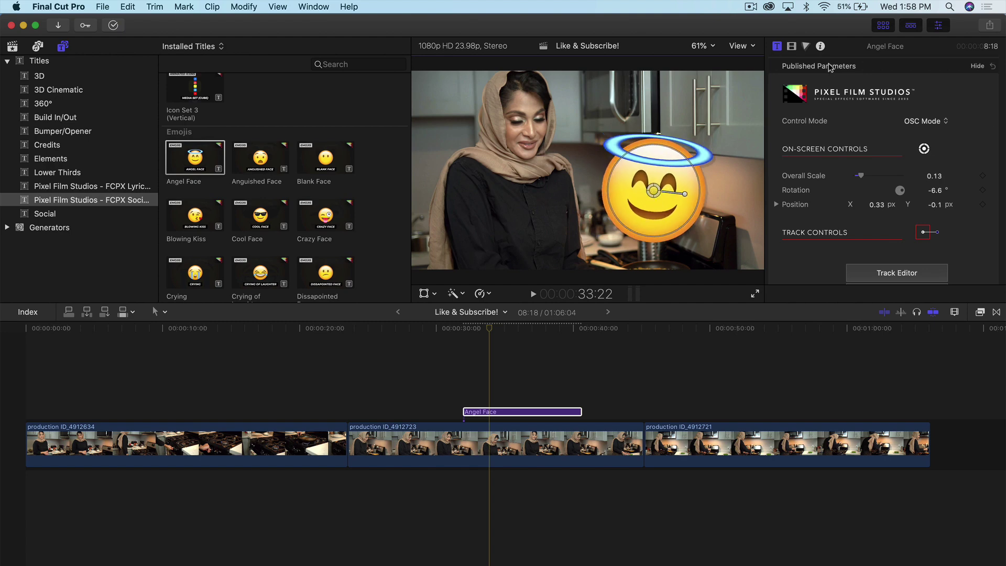
Trim the Angel Face title's end shorter and review the edit in an enlarged viewer
left_click(883, 25)
key("space")
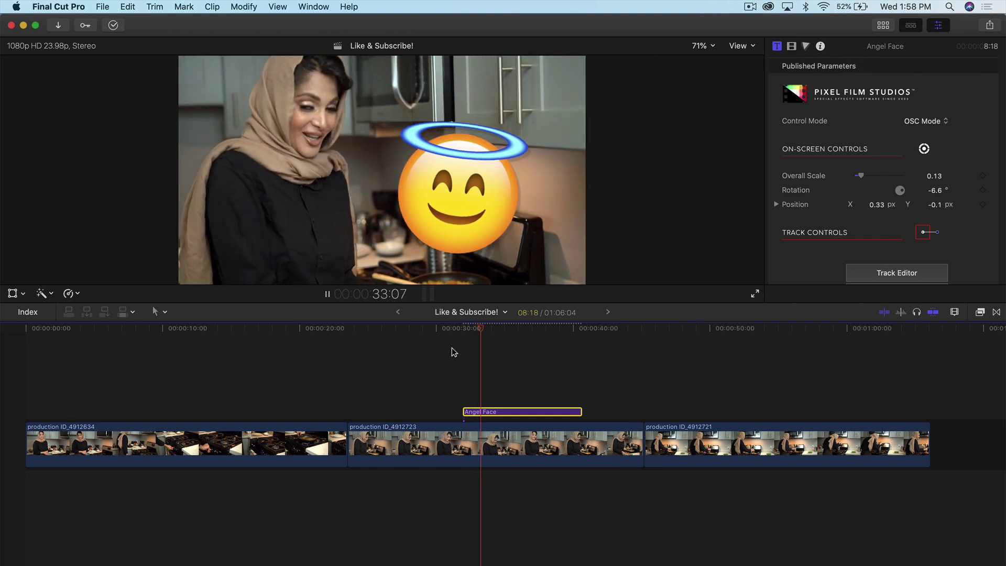
key("space")
left_click_drag(580, 412, 500, 414)
key("shift+question")
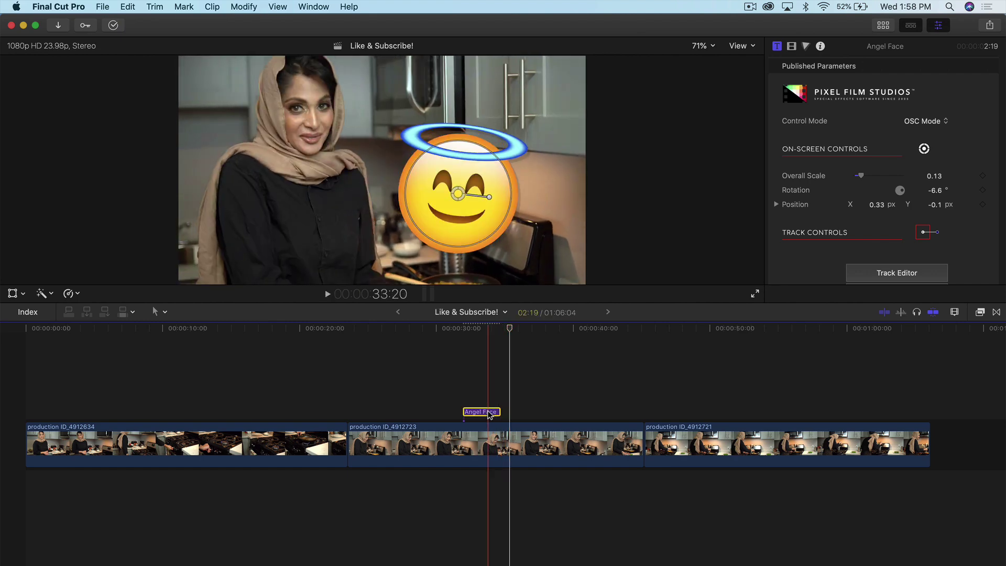
Move the emoji over the woman's face, then delete the Angel Face title
key("Delete")
key("cmd+z")
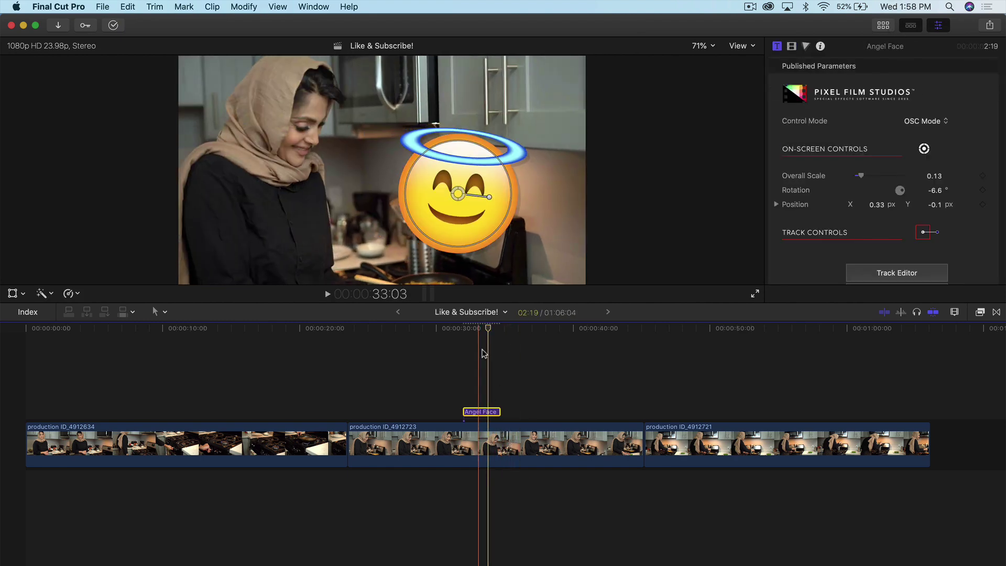
left_click(481, 329)
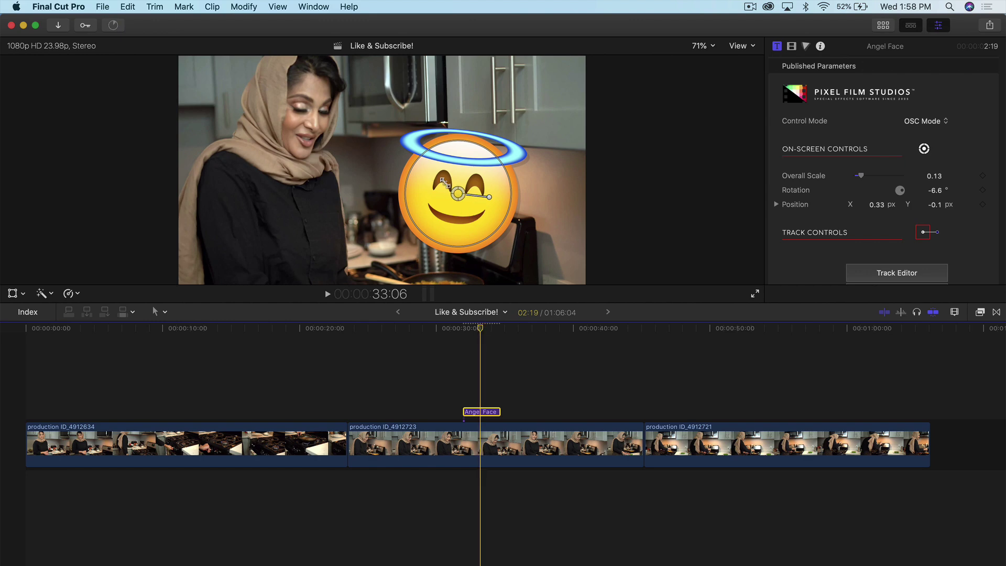
left_click_drag(458, 193, 346, 149)
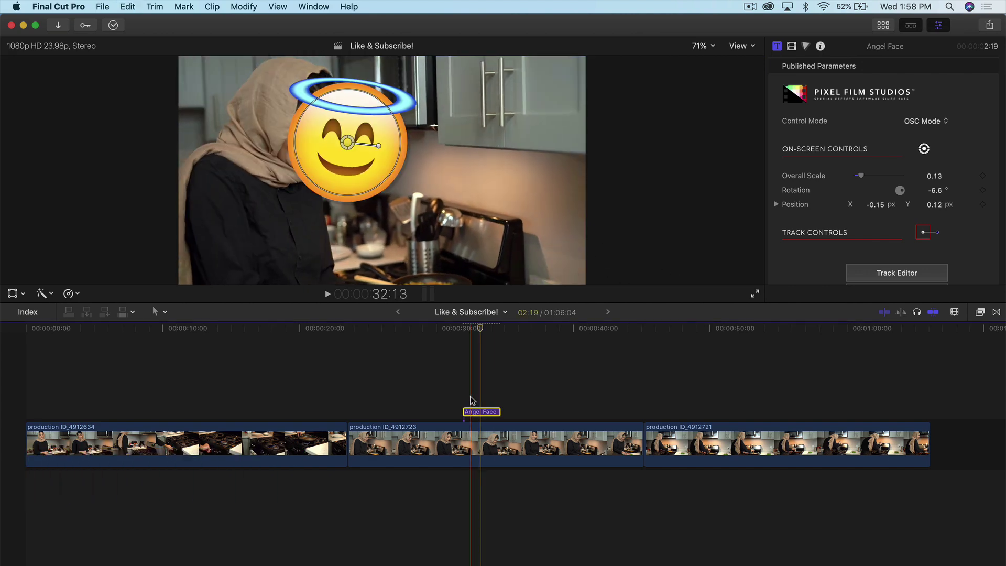
key("Delete")
Preview the Teasing Face and Tightly-Closed Eyes emoji titles
left_click(884, 26)
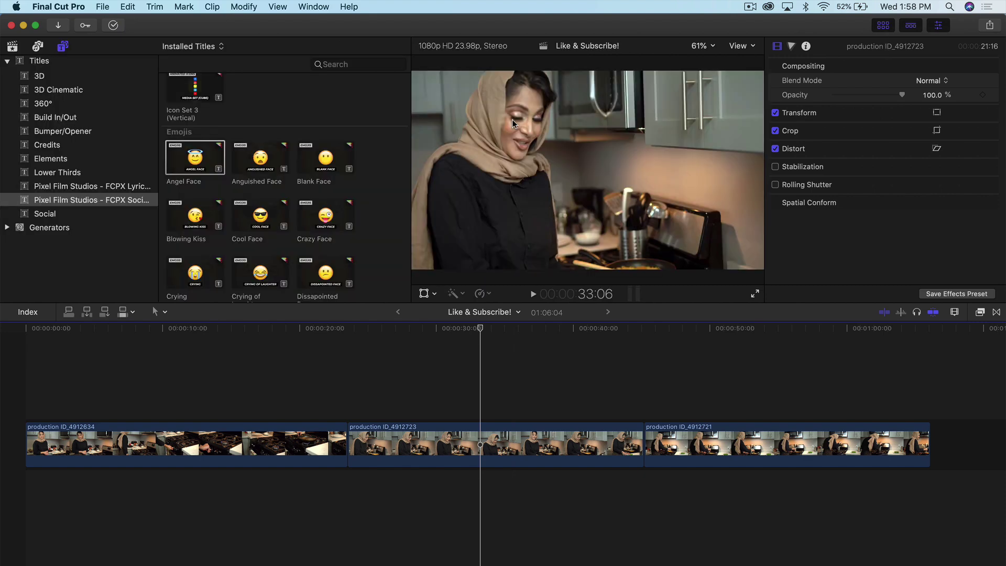
scroll(362, 194, "down", 15)
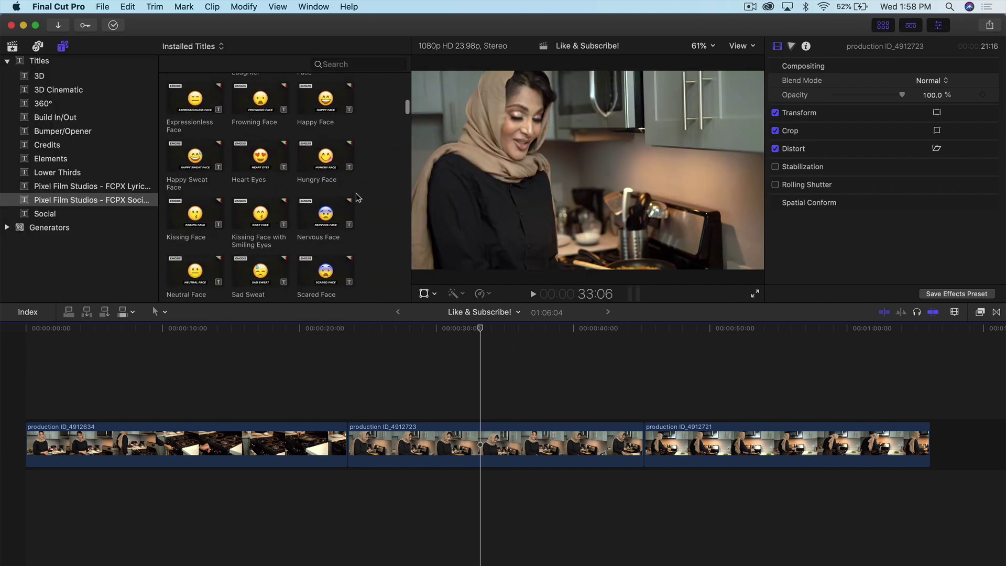
scroll(358, 198, "down", 5)
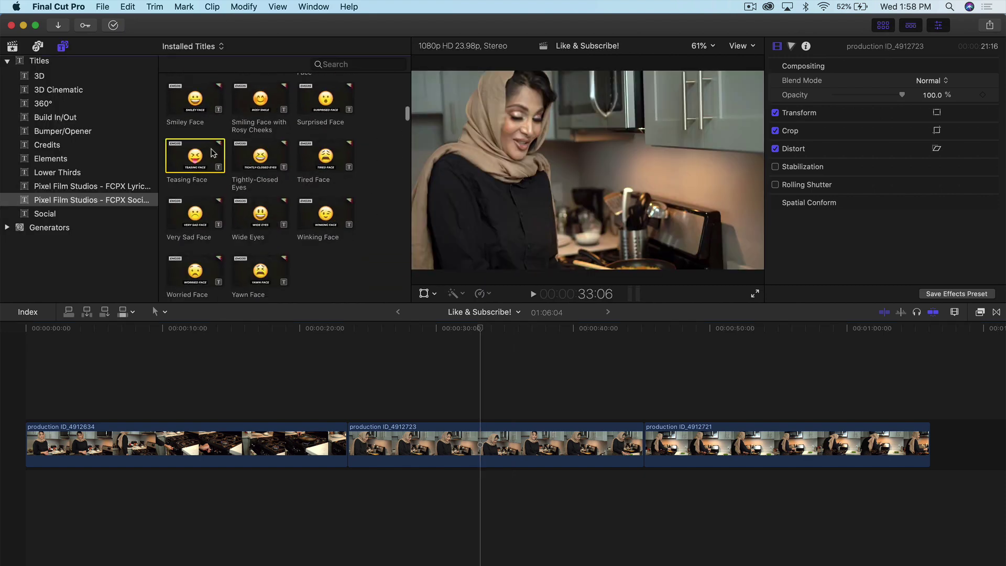
left_click(193, 156)
left_click(260, 155)
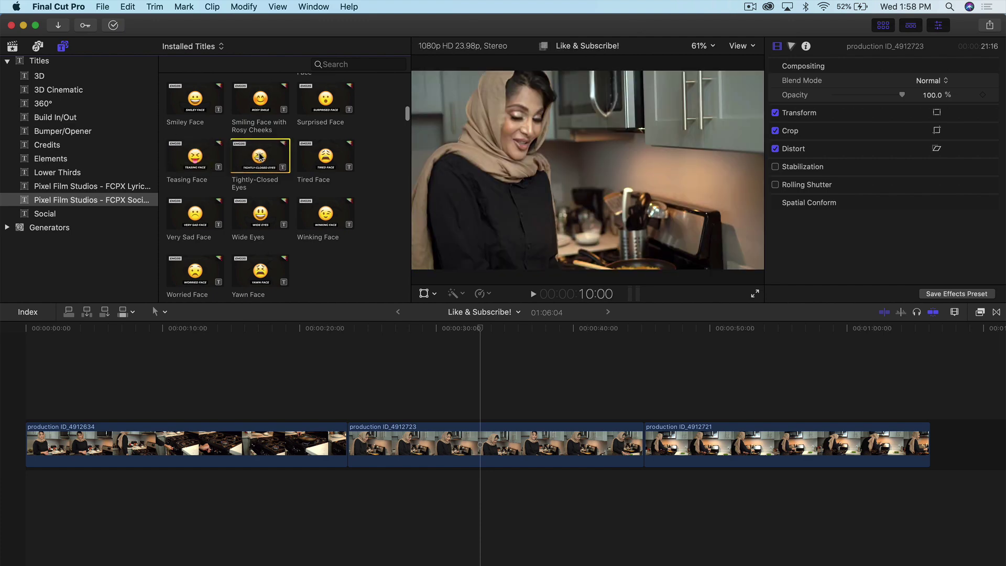
Preview Follow Screens titles: Soundcloud, Snapchat, Instagram 2, Facebook 4, ending on Tik Tok
scroll(257, 136, "down", 7)
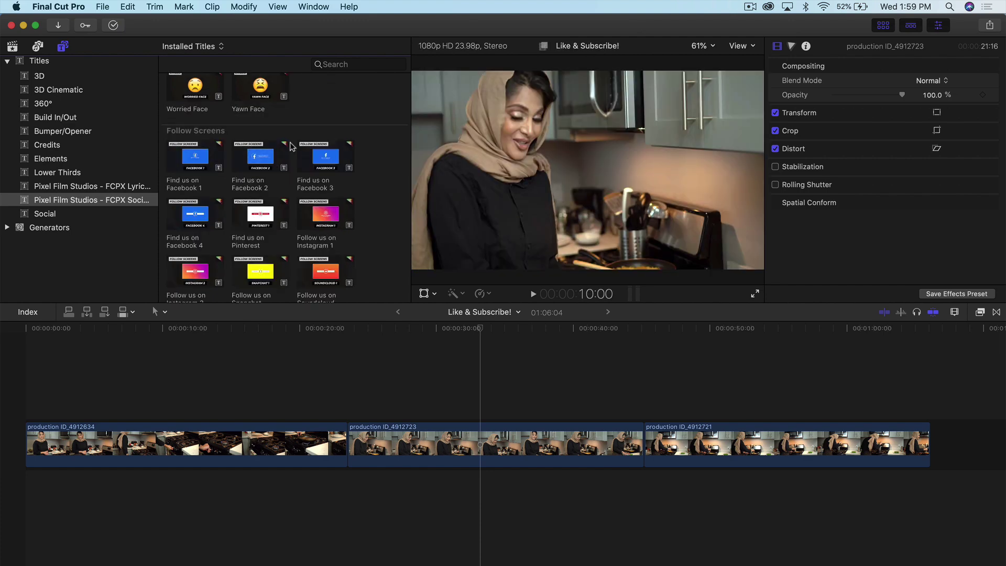
scroll(292, 147, "down", 2)
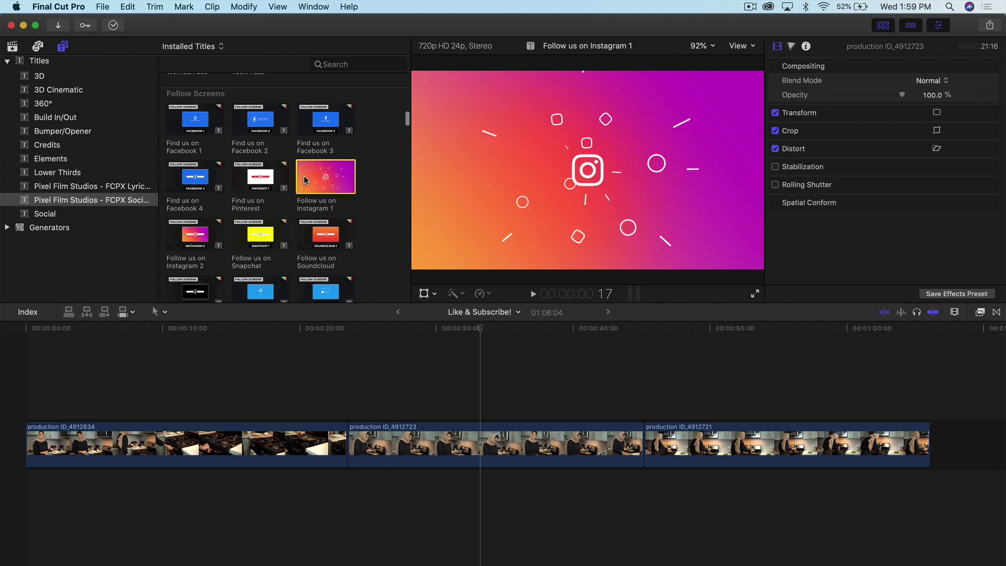
scroll(290, 231, "down", 4)
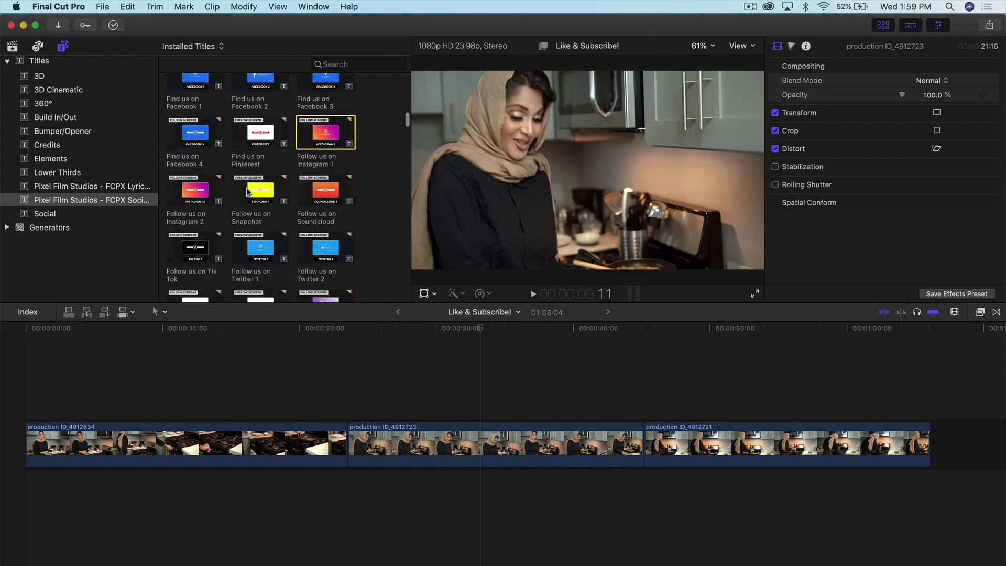
scroll(301, 209, "up", 4)
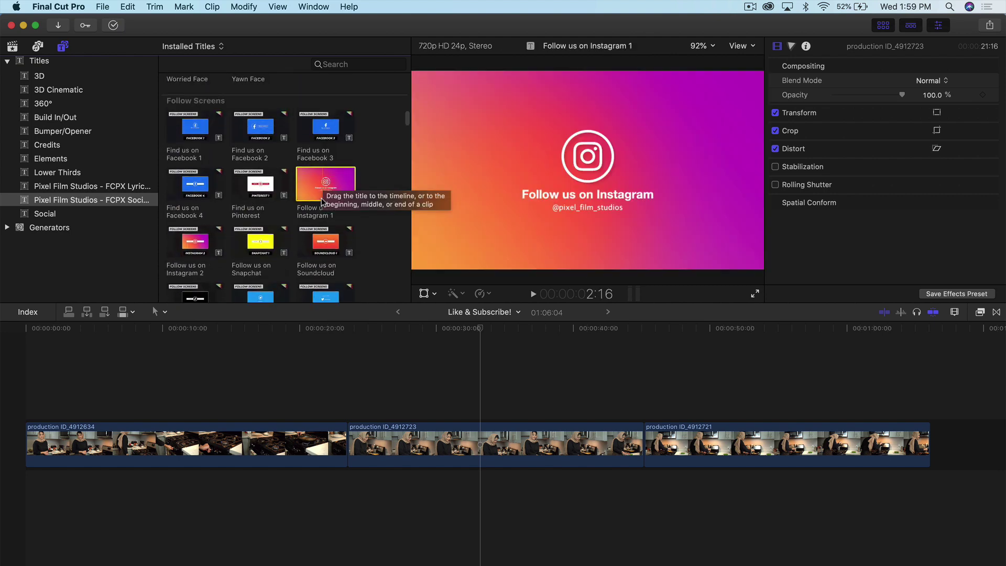
left_click(311, 238)
left_click(251, 238)
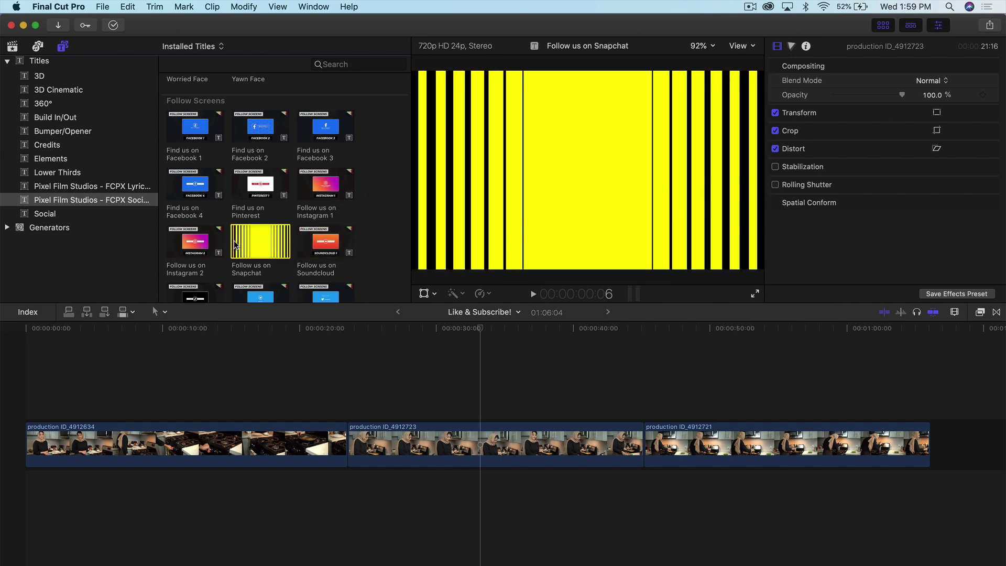
left_click(215, 246)
scroll(210, 210, "down", 2)
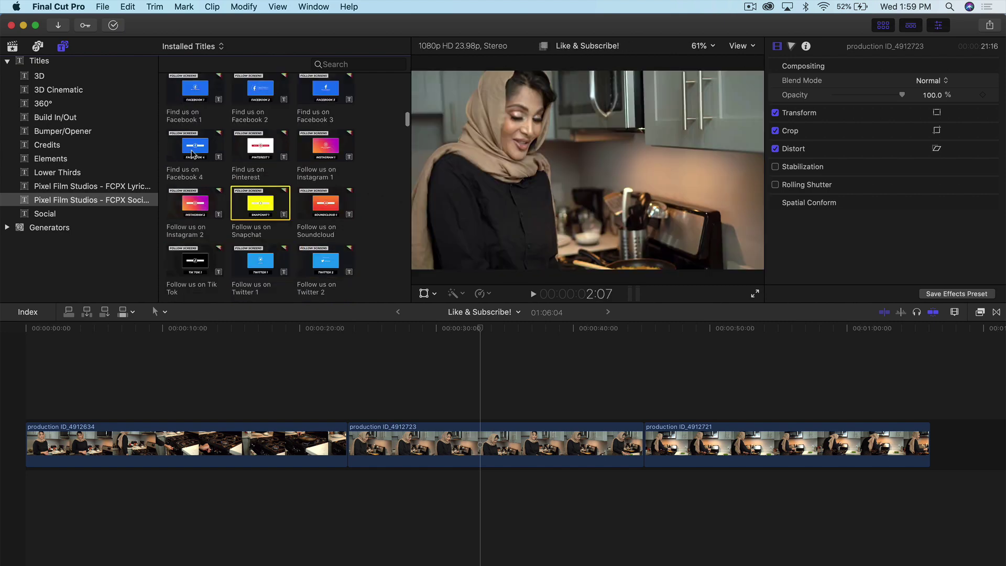
left_click(194, 148)
scroll(194, 148, "down", 4)
left_click(188, 174)
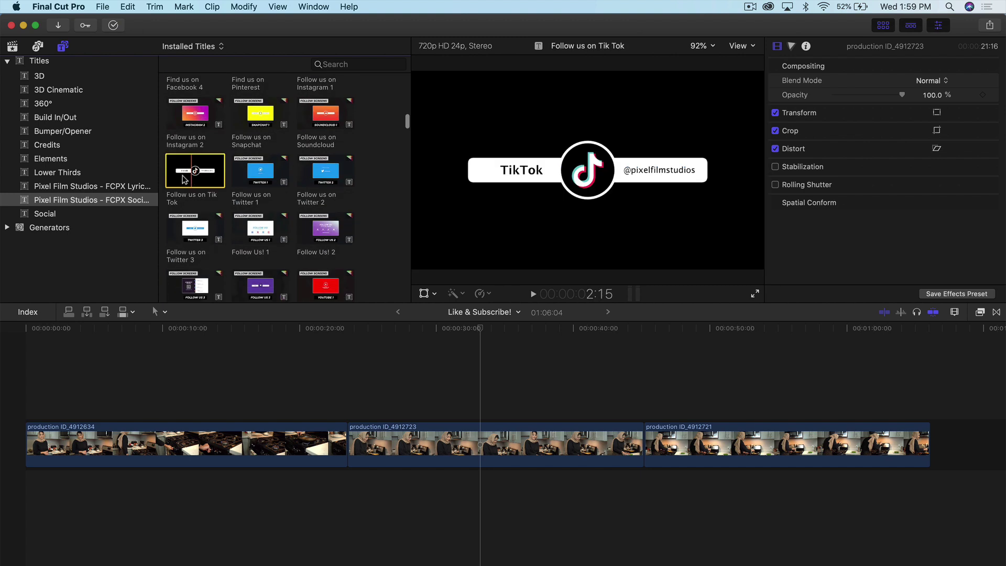
Add the Tik Tok follow title above the second clip and preview it in a wider viewer
left_click_drag(193, 173, 369, 358)
key("space")
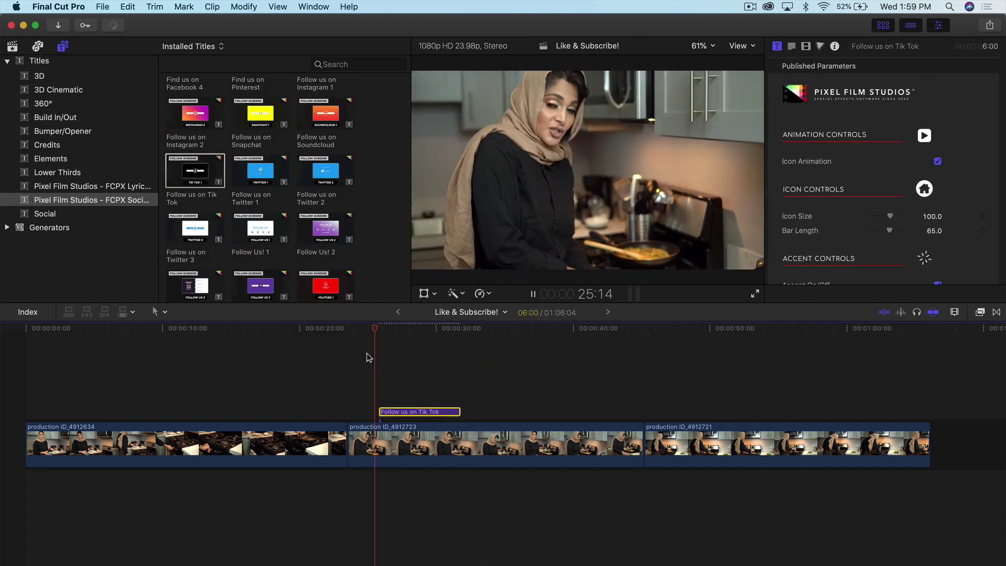
key("ctrl+super+1")
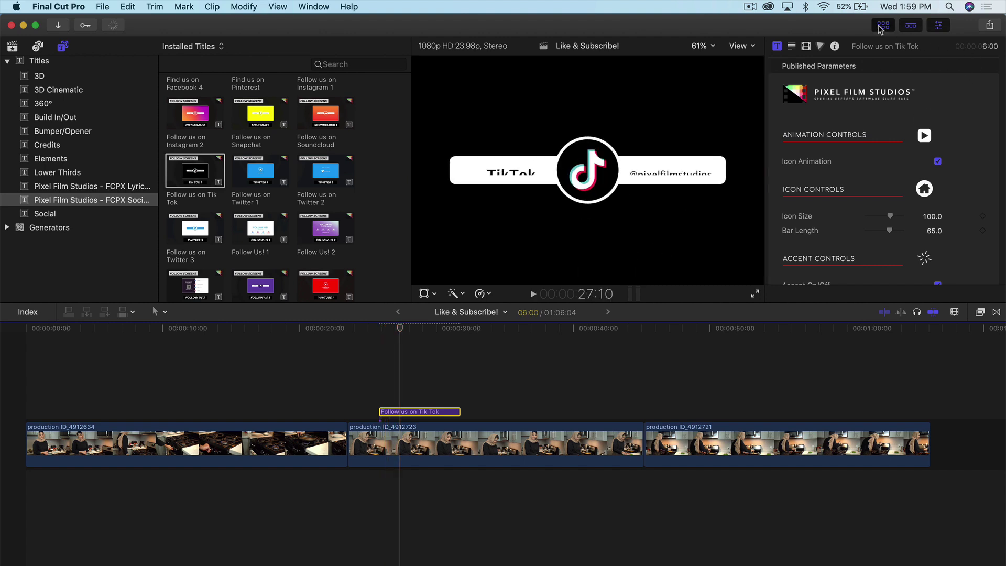
key("space")
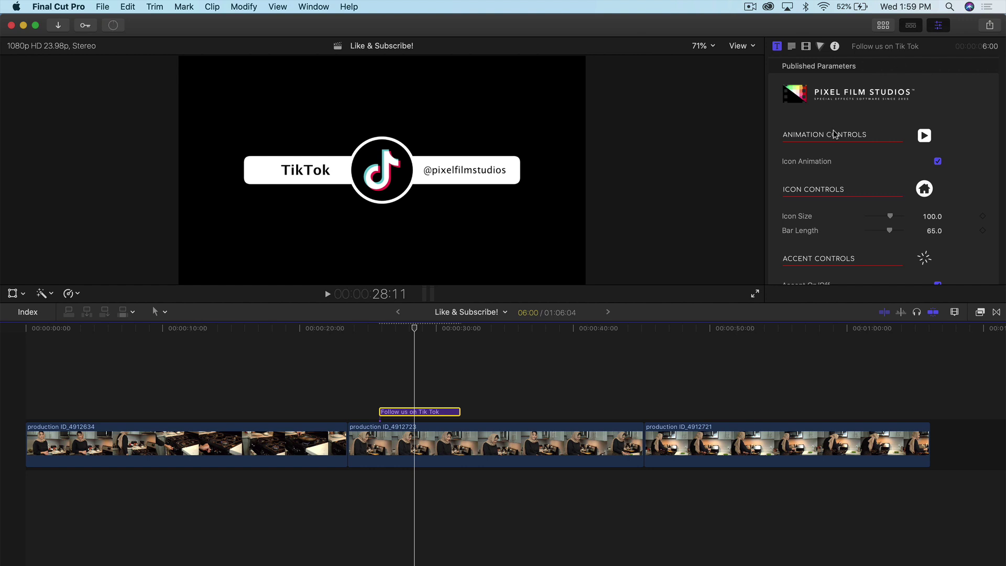
left_click(939, 25)
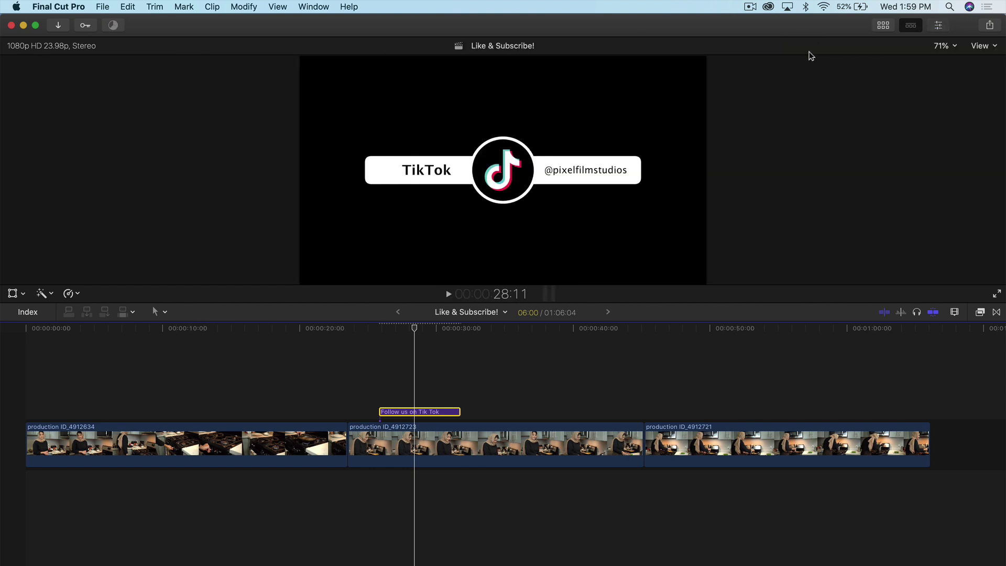
key("super+4")
scroll(835, 105, "down", 5)
scroll(835, 106, "up", 3)
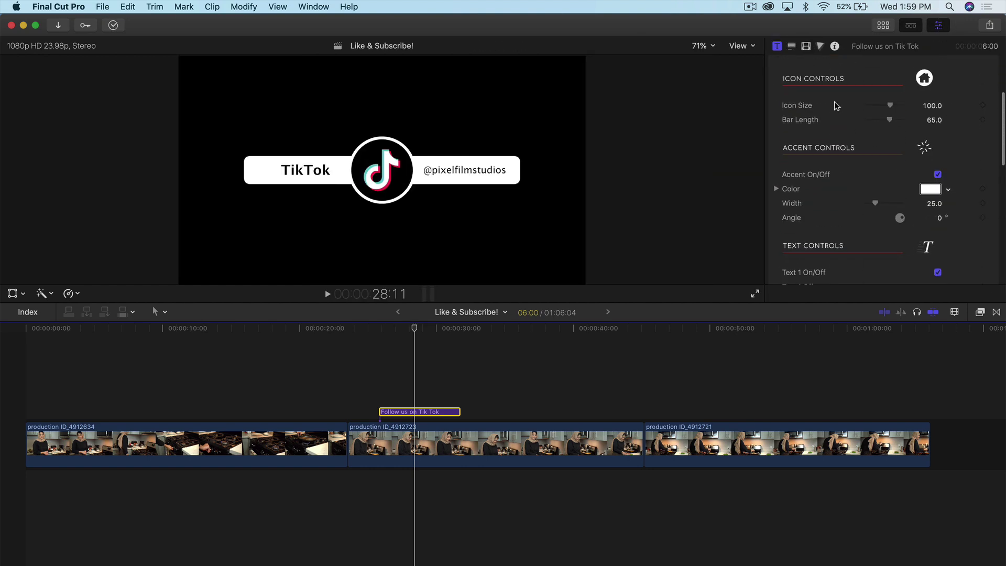
scroll(940, 119, "up", 3)
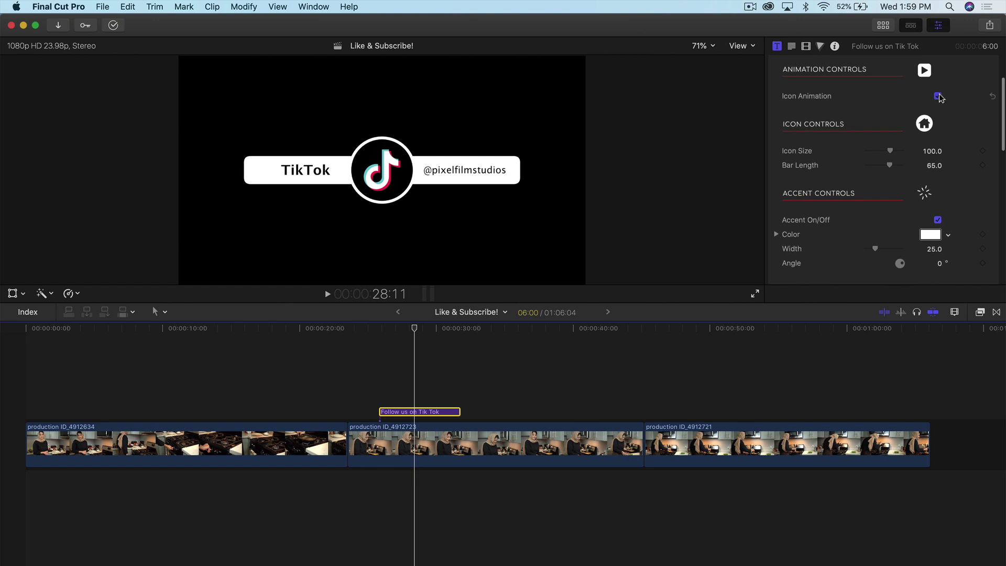
Turn on the icon animation, replay the title, and shrink the icon size to 50
left_click(379, 328)
key("space")
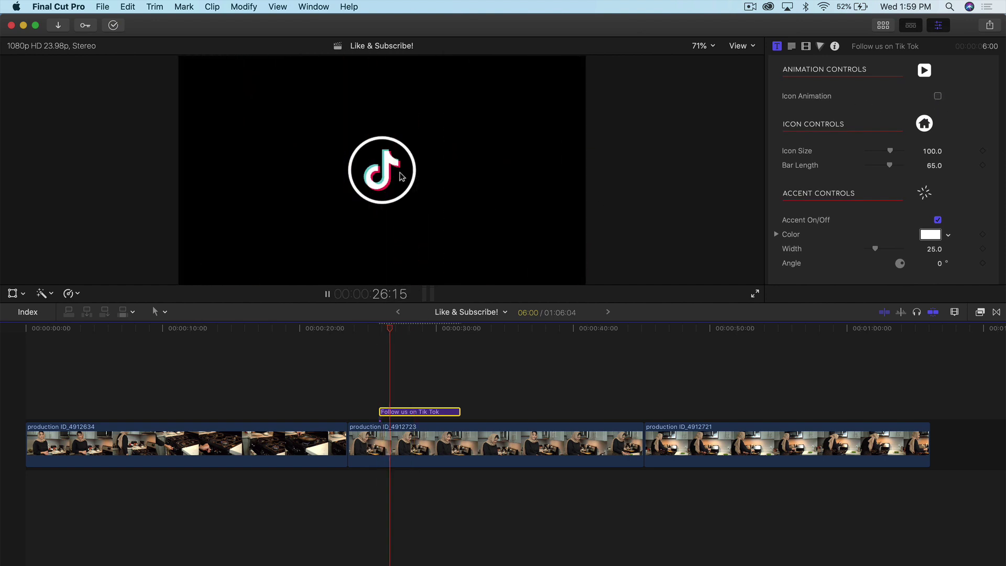
key("space")
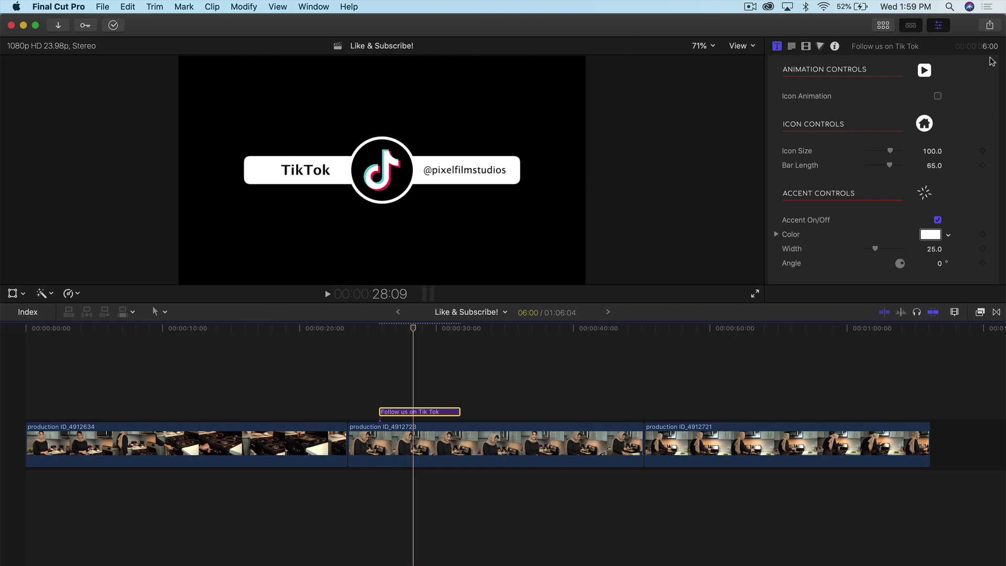
key("space")
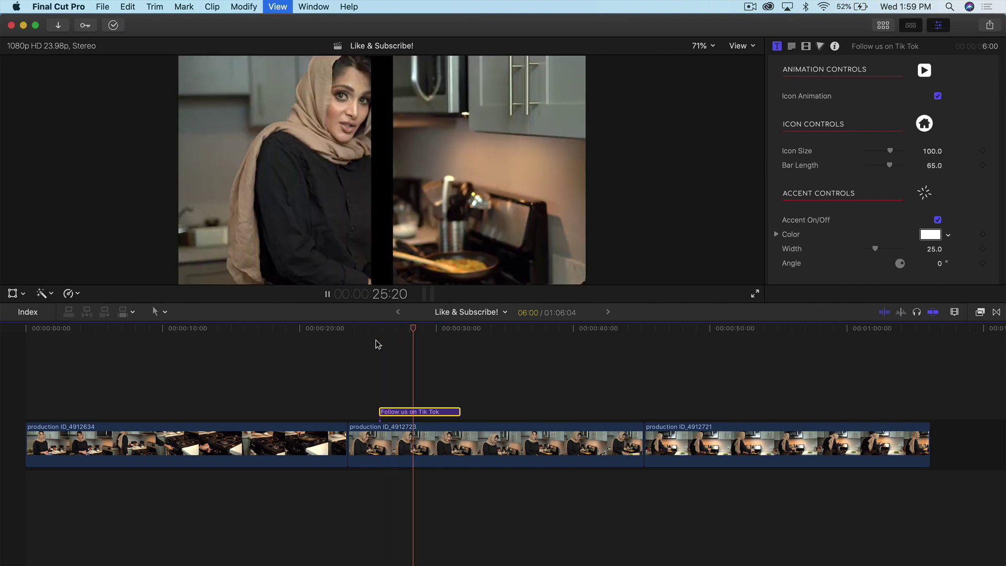
left_click(377, 344)
key("space")
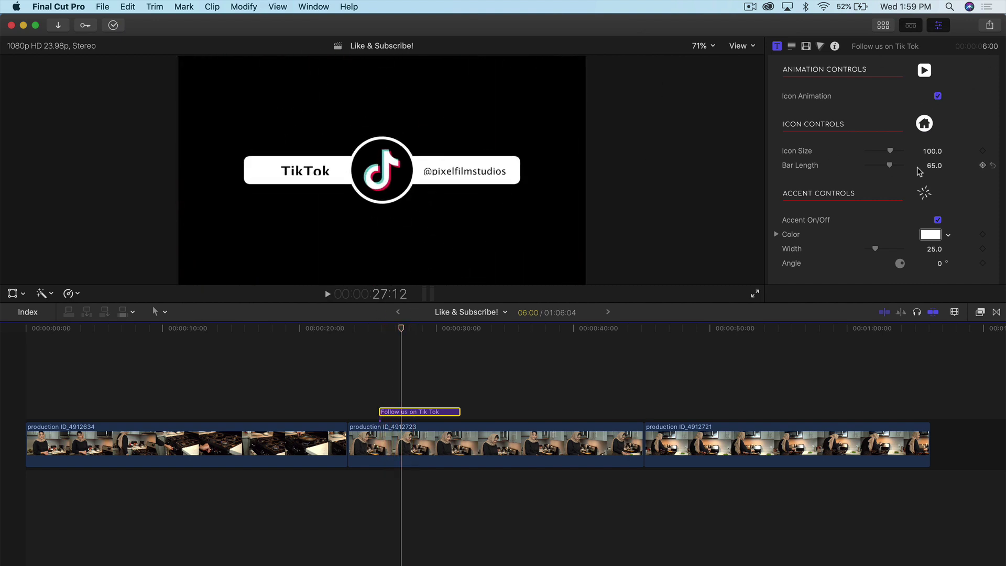
scroll(890, 142, "down", 1)
mouse_move(891, 141)
left_mouse_down()
mouse_move(909, 139)
mouse_move(866, 140)
mouse_move(897, 139)
mouse_move(876, 153)
mouse_move(890, 155)
left_mouse_up()
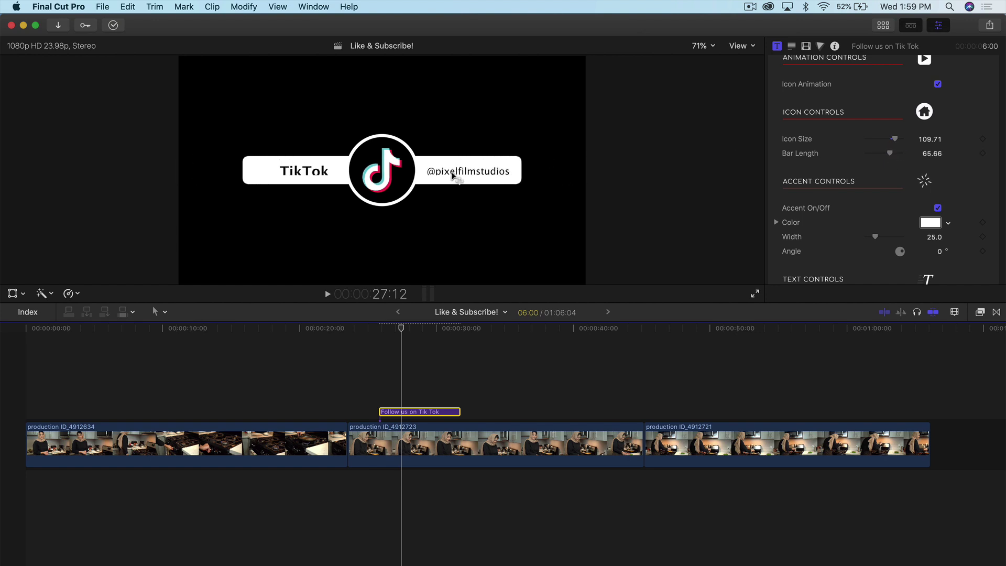
Bring the icon size back up, make the accent colour orange, and preview the title
scroll(858, 215, "down", 3)
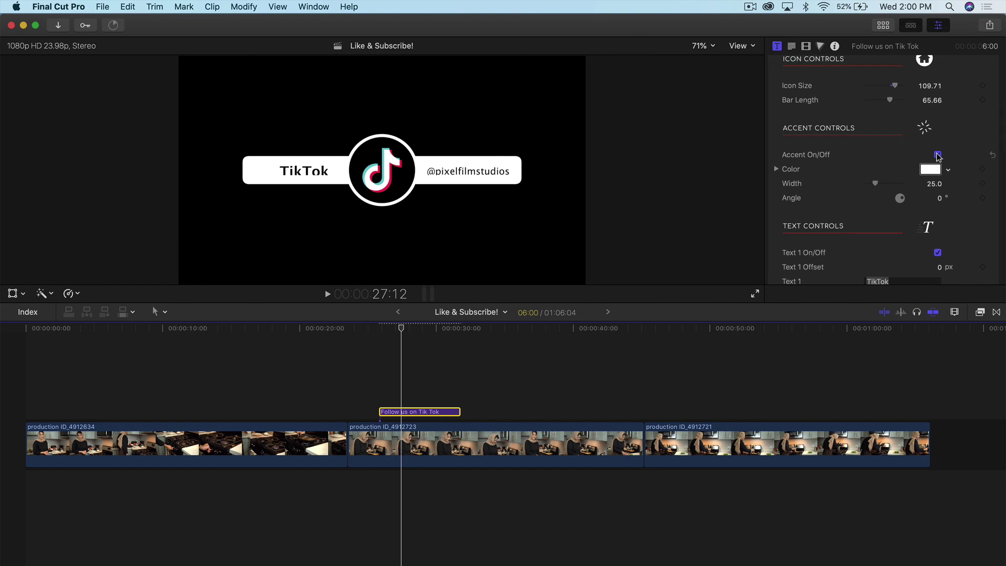
left_click(938, 155)
left_click(931, 169)
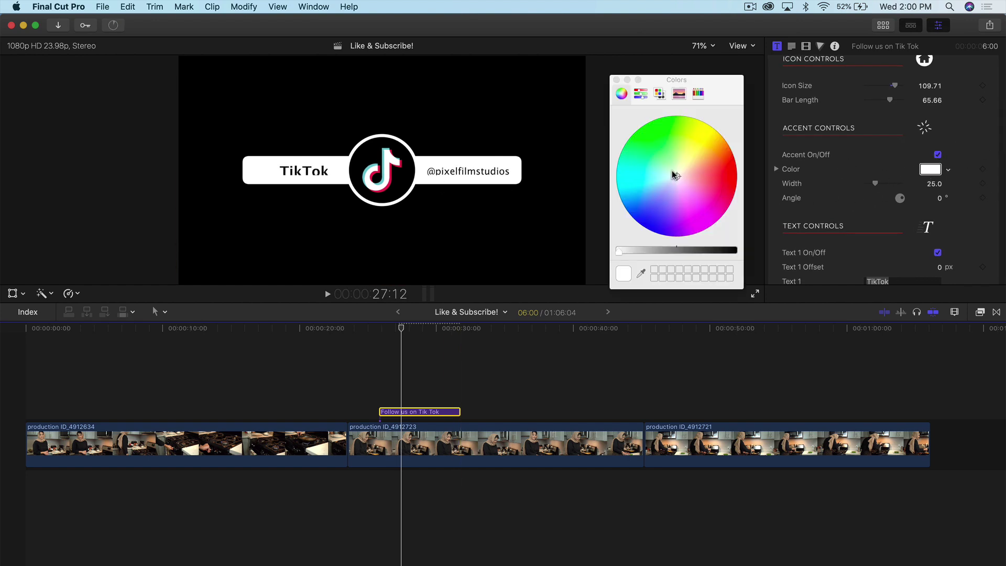
left_click_drag(675, 175, 731, 146)
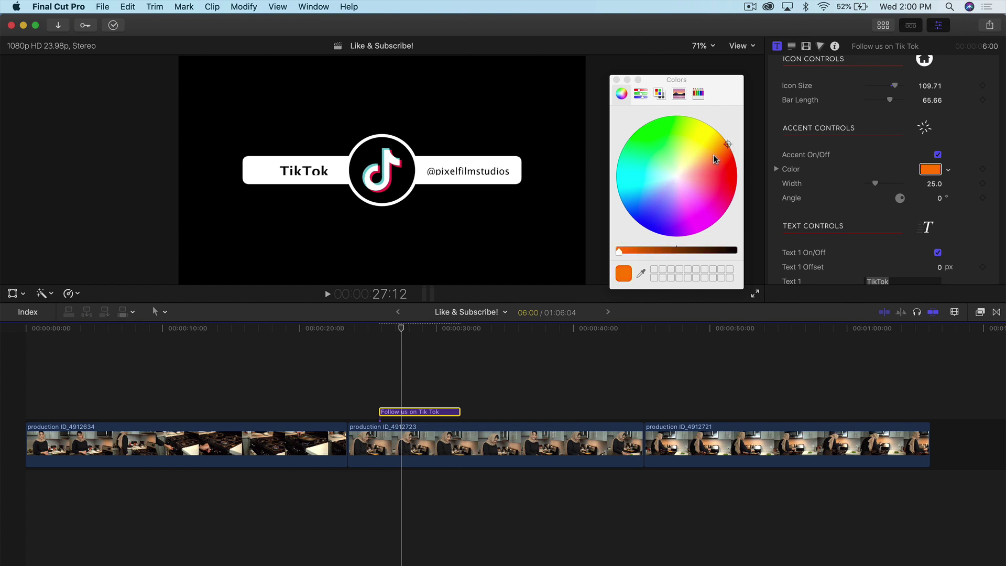
left_click(617, 79)
left_click(375, 371)
key("space")
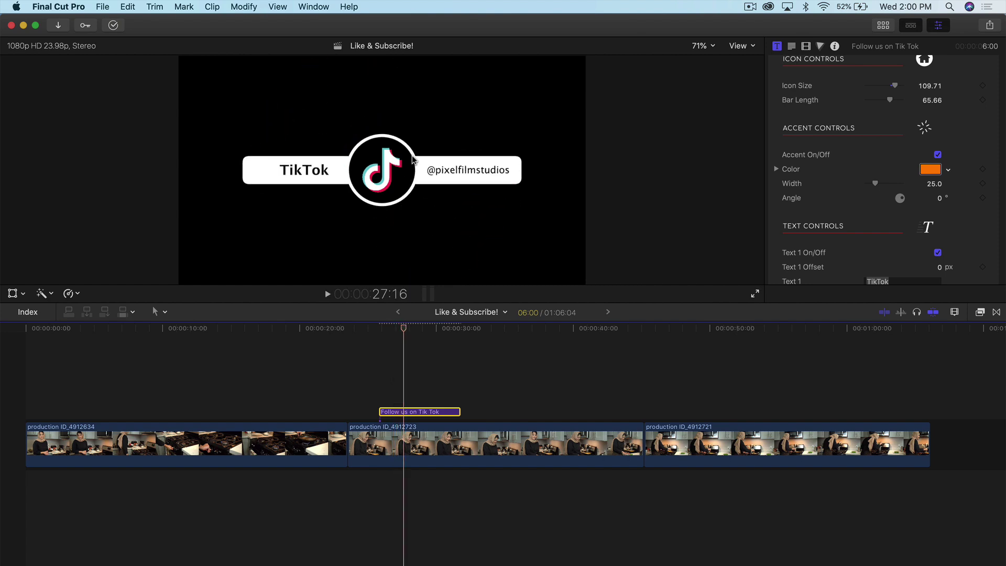
key("space")
left_click_drag(404, 331, 399, 330)
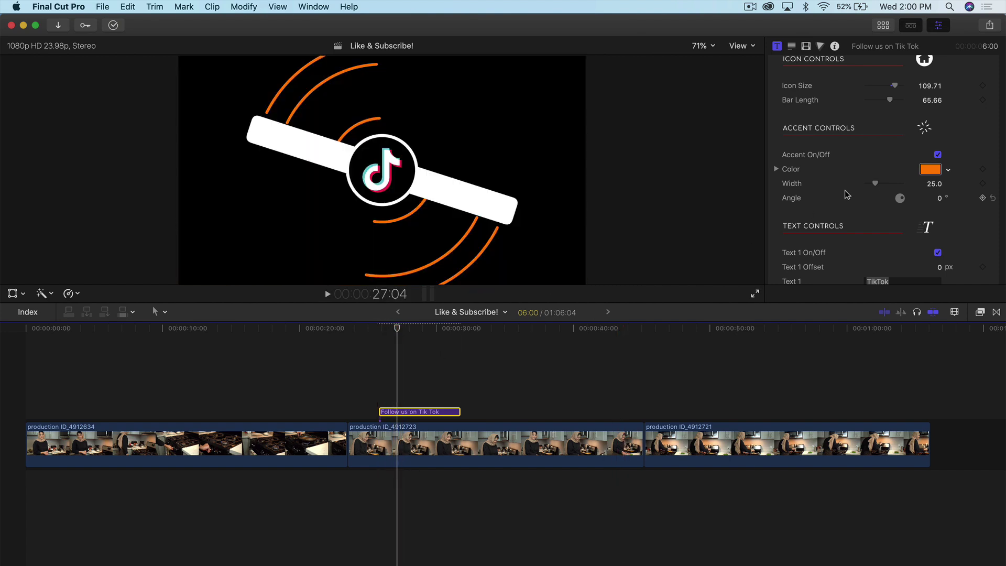
Change the accent arcs' colour to yellow
left_click(928, 171)
mouse_move(711, 149)
left_mouse_down()
mouse_move(696, 128)
mouse_move(700, 168)
mouse_move(651, 206)
mouse_move(640, 171)
mouse_move(669, 139)
mouse_move(709, 143)
mouse_move(705, 133)
left_mouse_up()
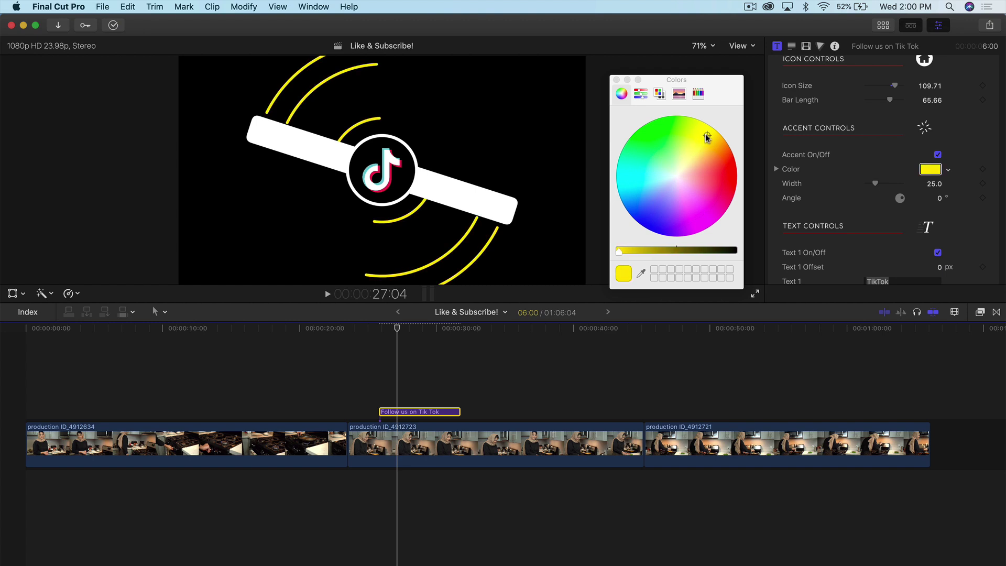
left_click(617, 80)
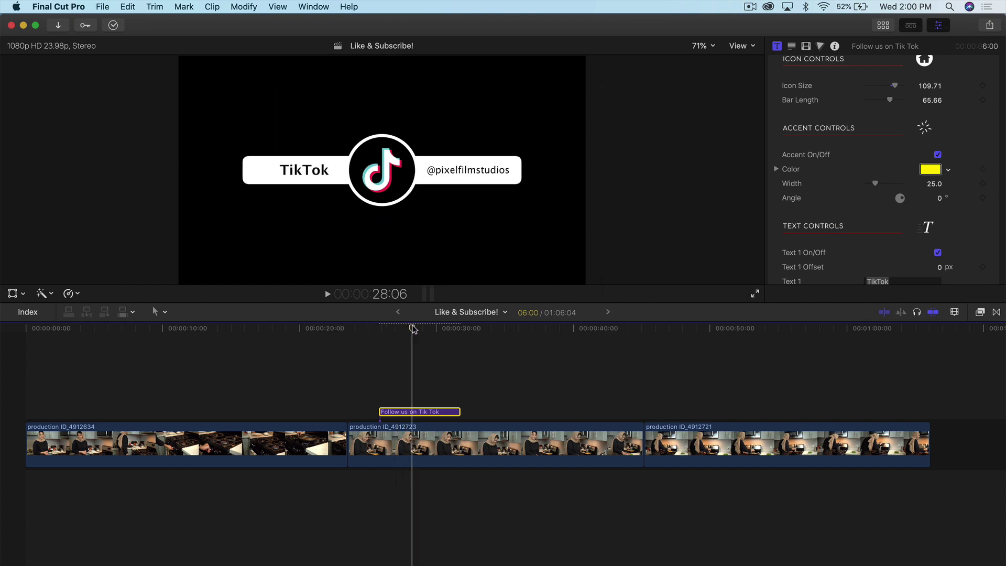
scroll(813, 187, "down", 4)
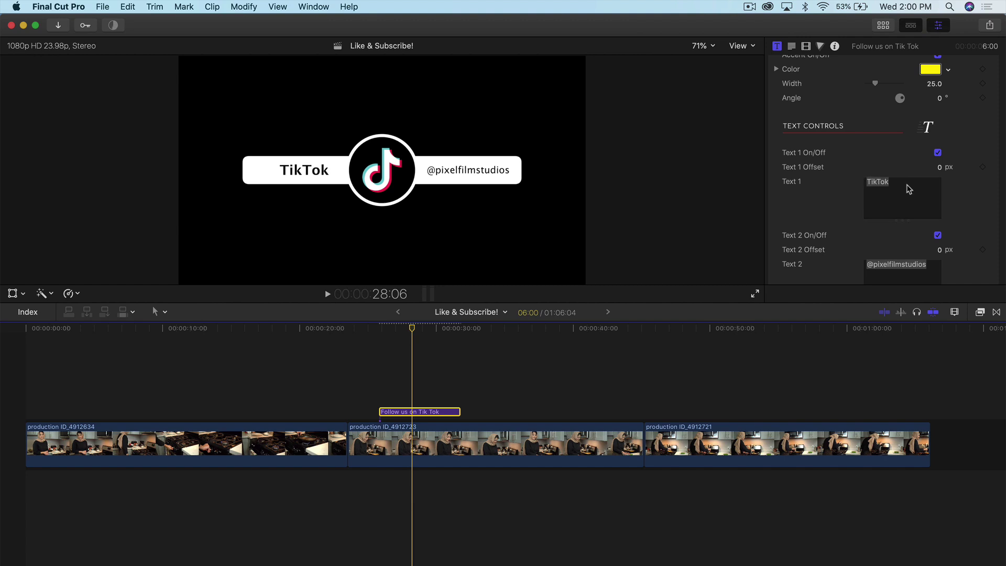
Replace the handle on the title's second line with the channel's handle
left_click(876, 183)
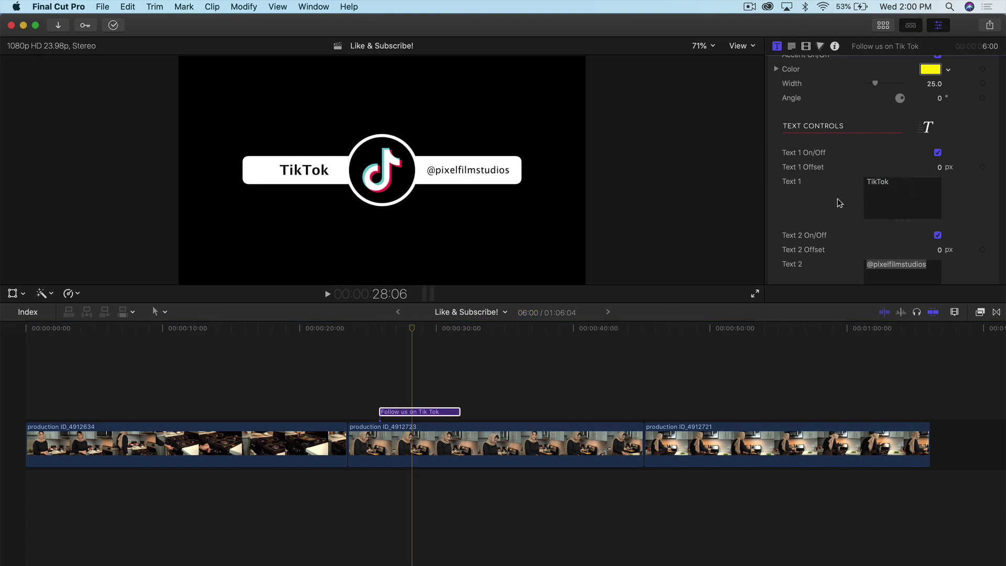
scroll(837, 199, "down", 3)
left_click(926, 182)
left_click_drag(927, 165, 876, 163)
type("king")
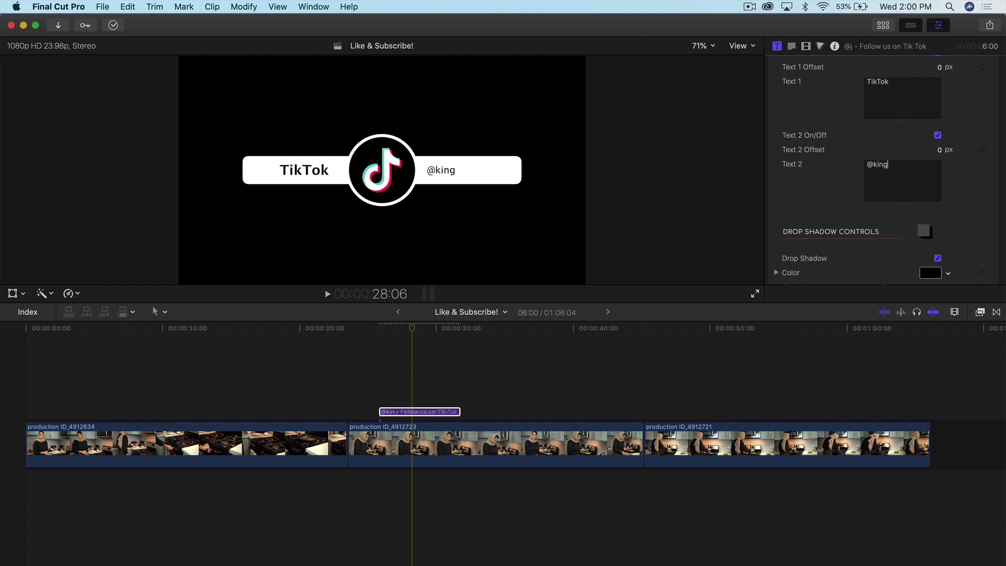
type("tustspro")
Turn off the drop shadow, set a light pinkish-purple background, and play the title
scroll(972, 181, "down", 5)
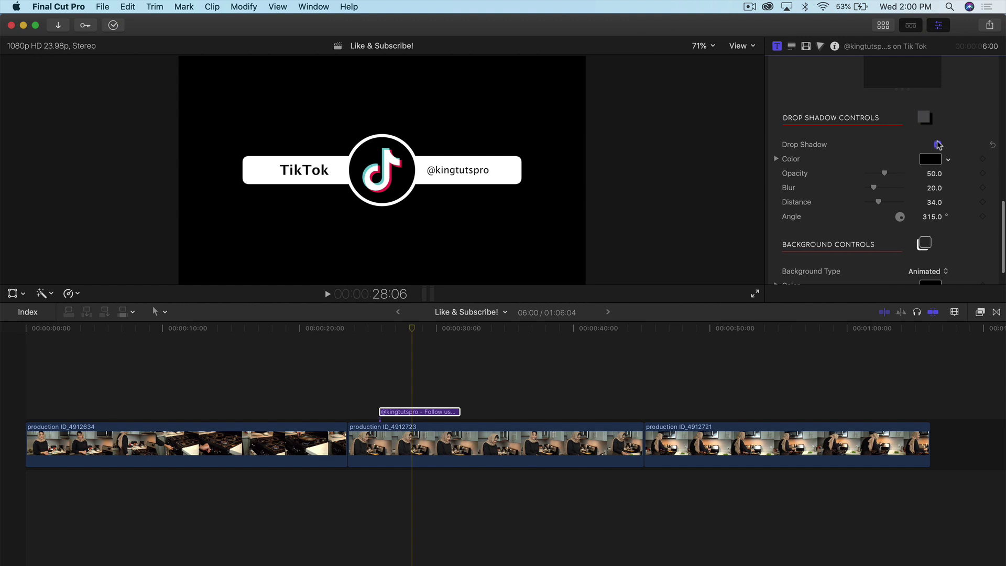
left_click(936, 141)
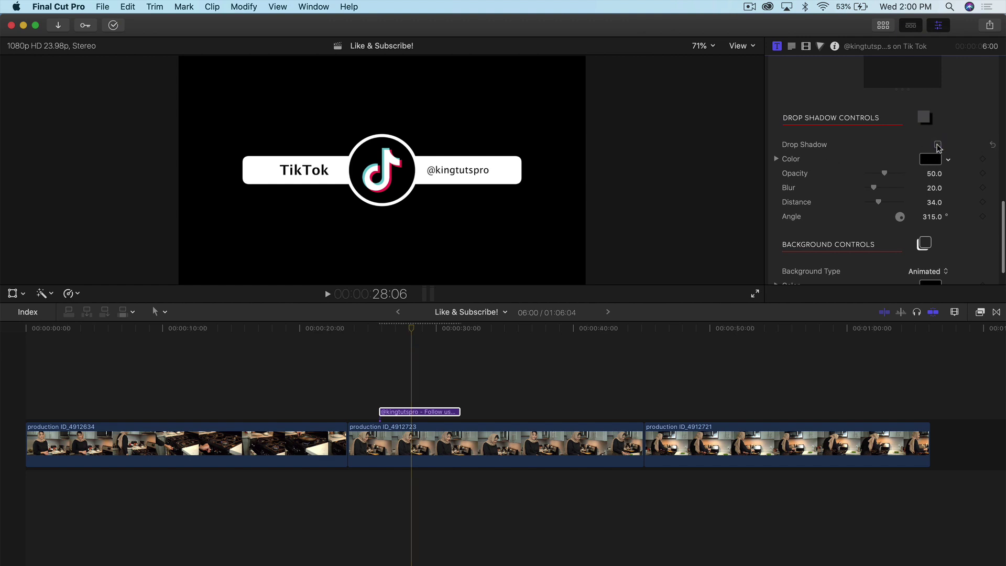
scroll(892, 192, "up", 8)
scroll(893, 192, "down", 9)
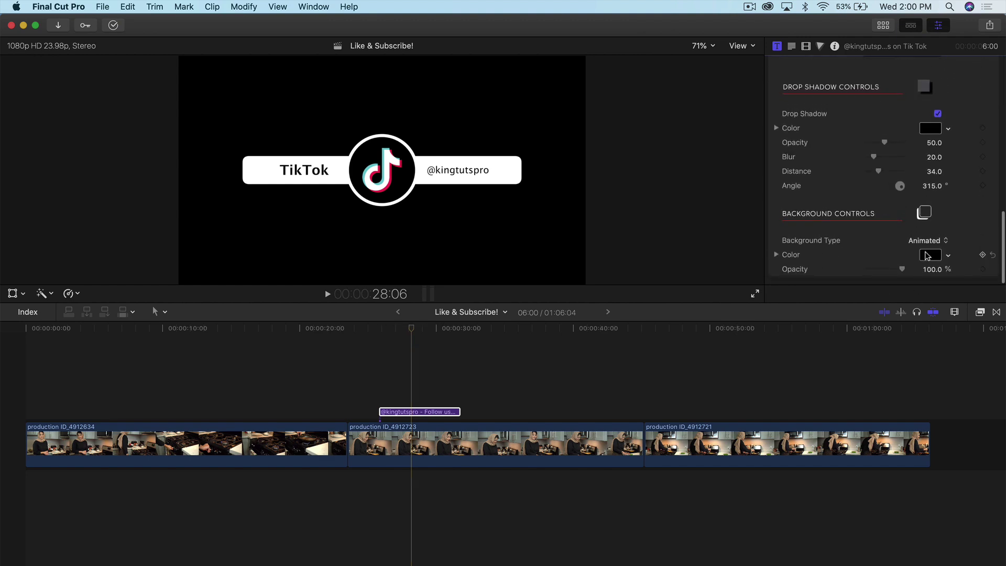
left_click(930, 254)
left_click_drag(705, 251, 653, 251)
left_click(694, 192)
left_click_drag(691, 184, 687, 211)
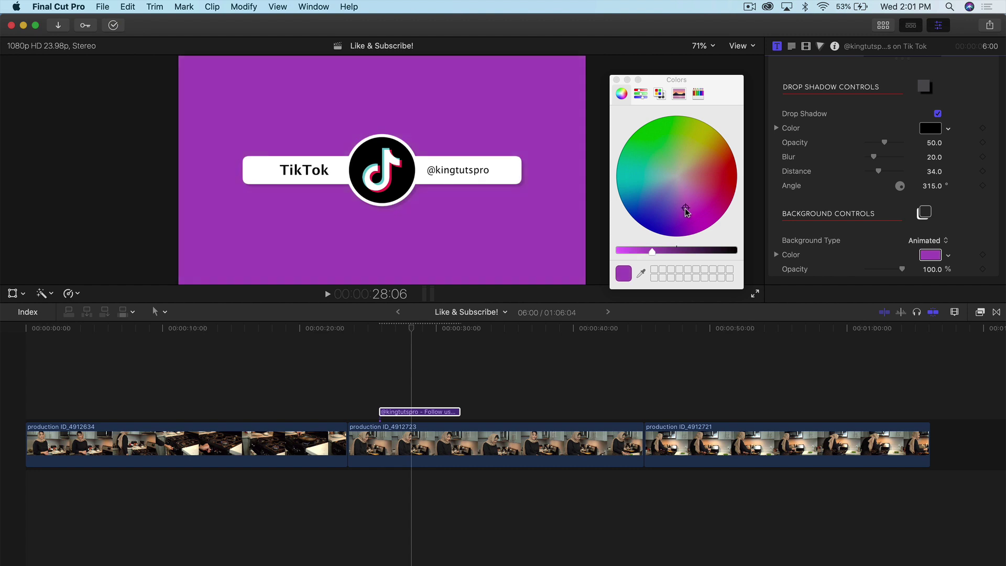
left_click(367, 328)
key("space")
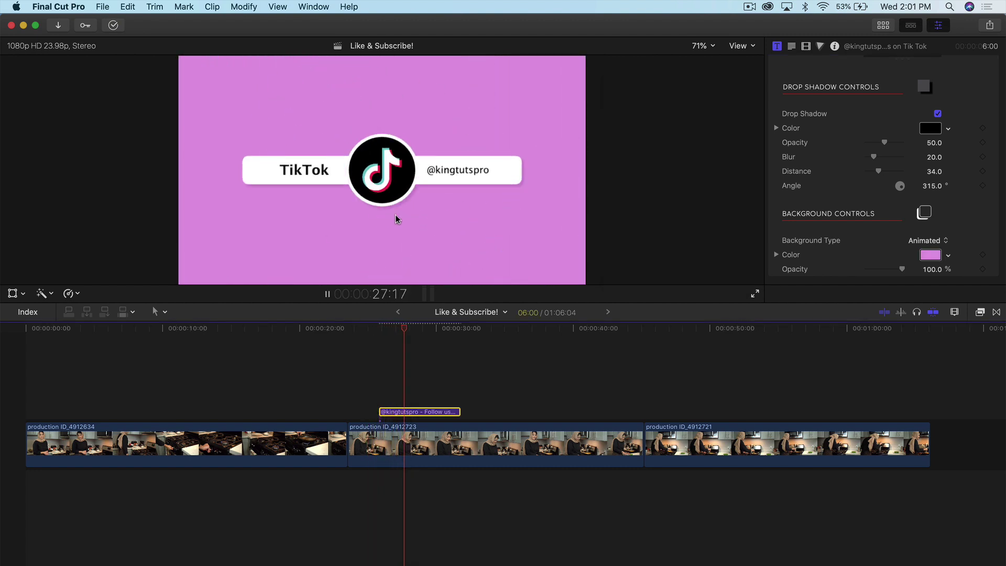
key("space")
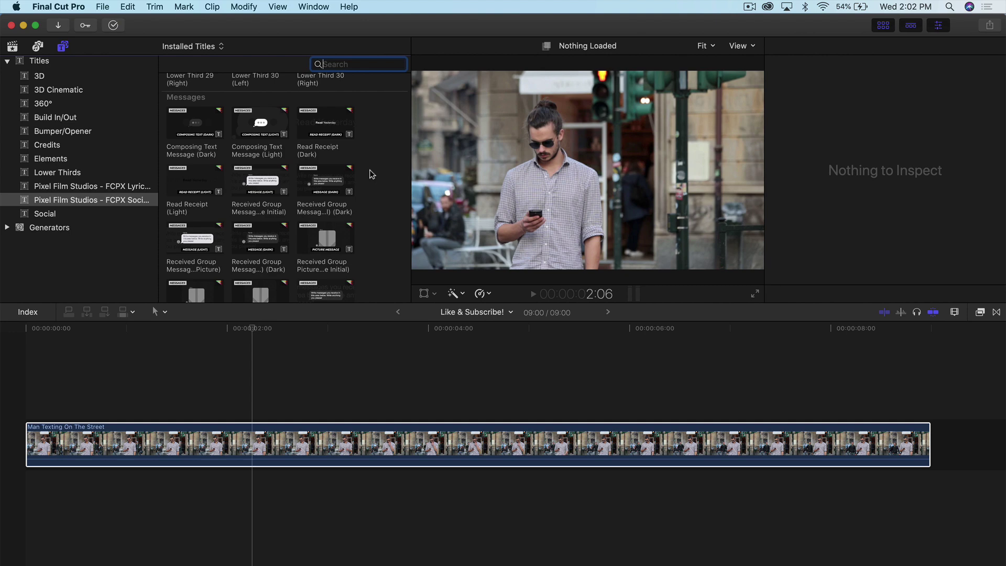
left_click_drag(304, 326, 363, 329)
key("c")
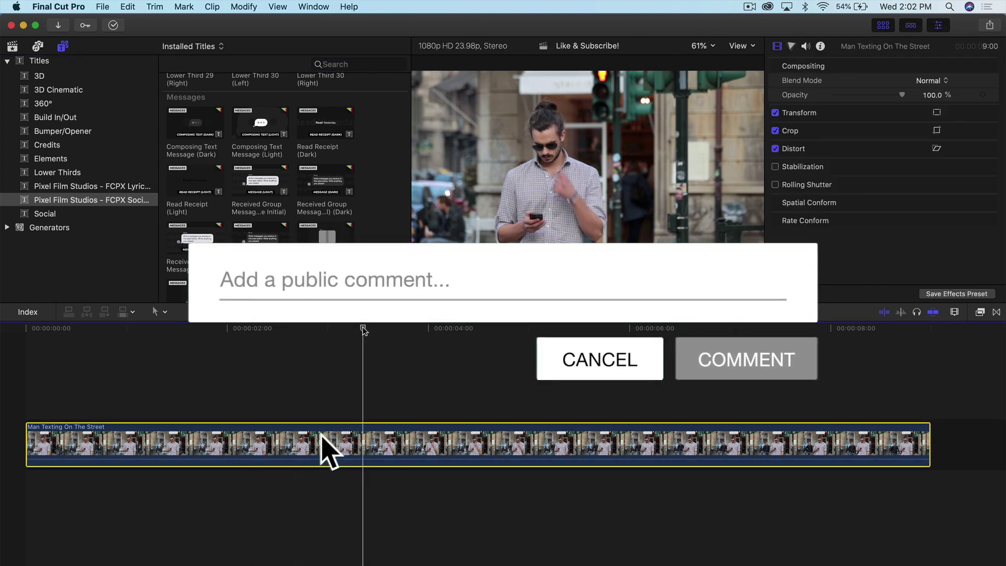
mouse_move(364, 330)
left_mouse_down()
mouse_move(443, 334)
mouse_move(362, 329)
left_mouse_up()
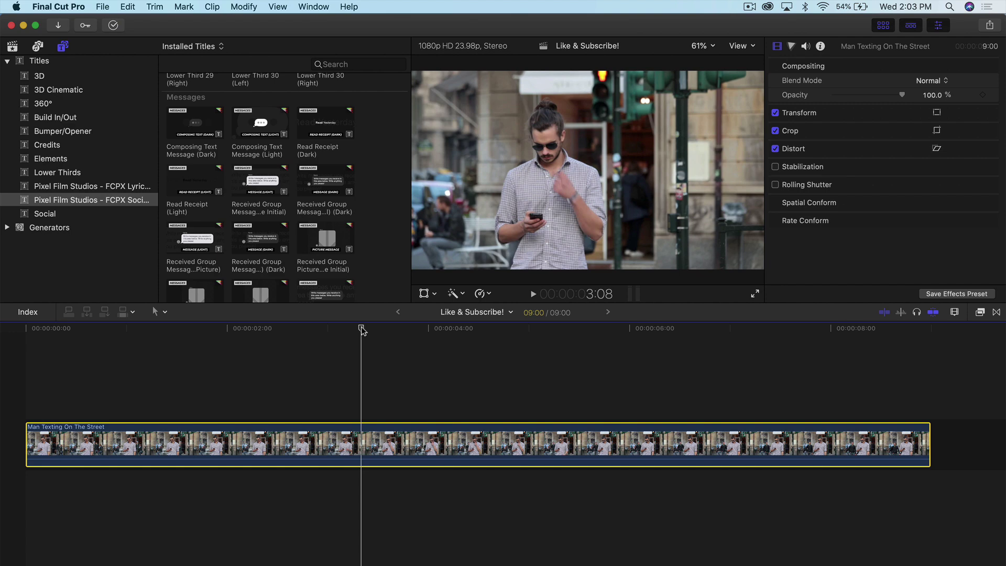
left_click_drag(361, 329, 333, 329)
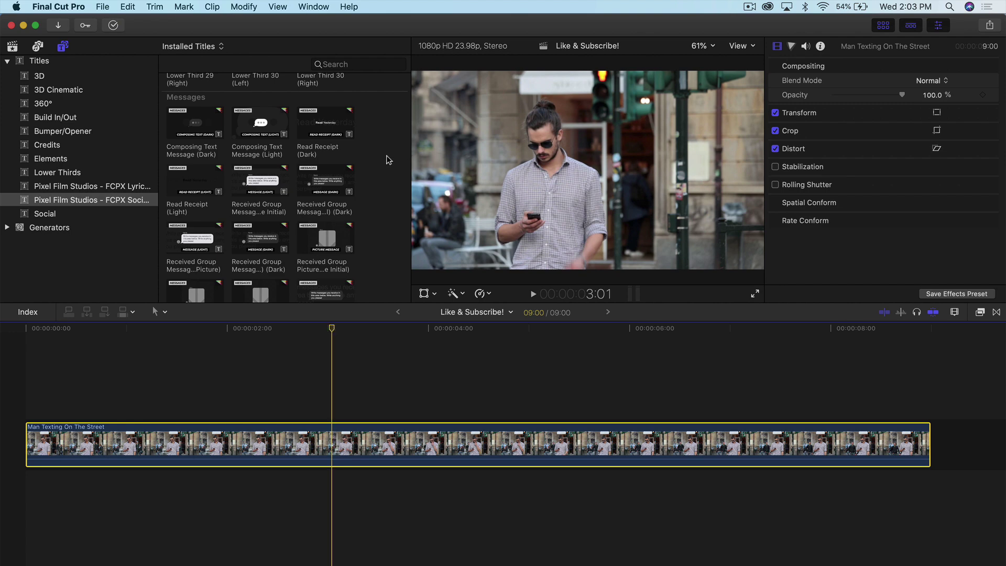
left_click(186, 124)
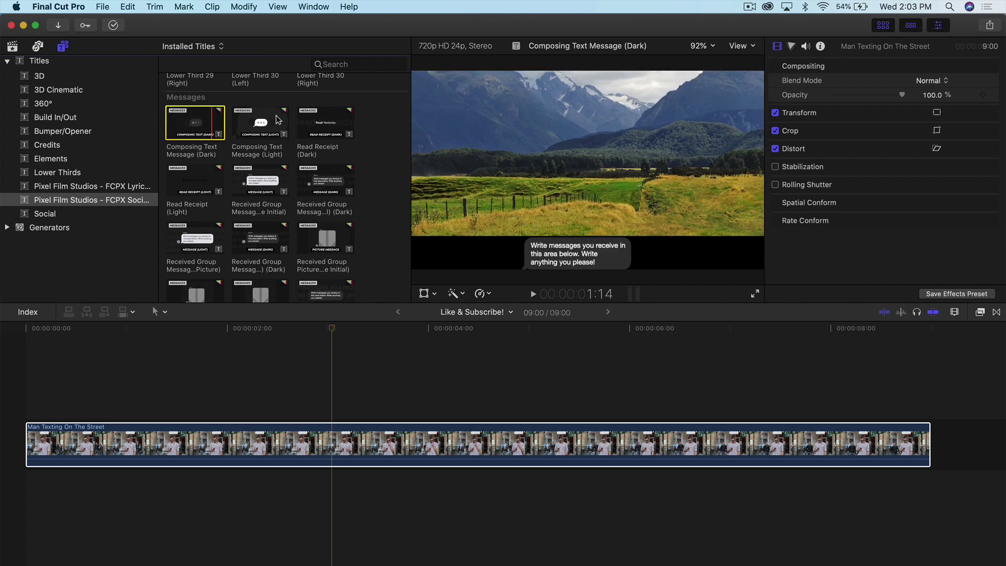
left_click(243, 121)
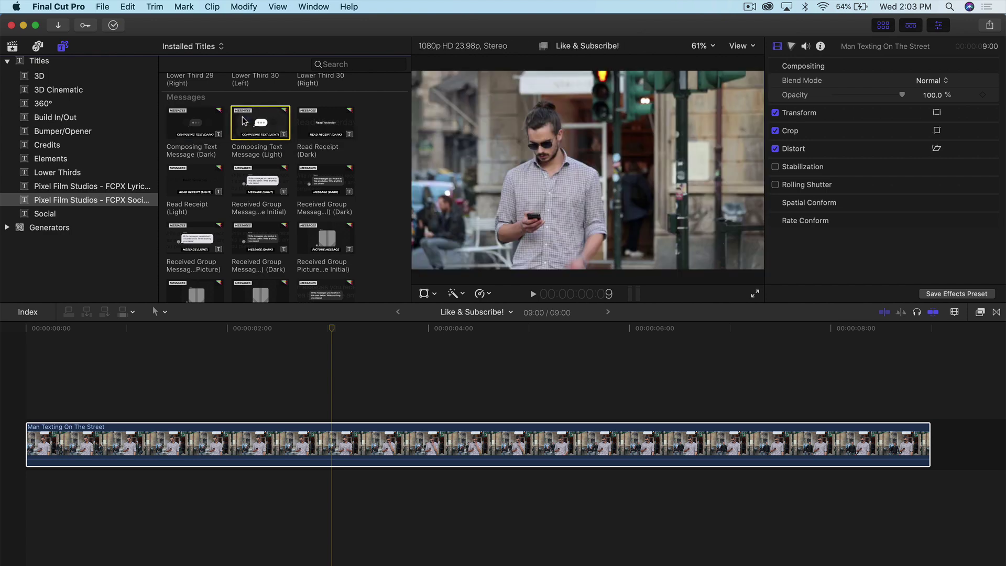
left_click(183, 123)
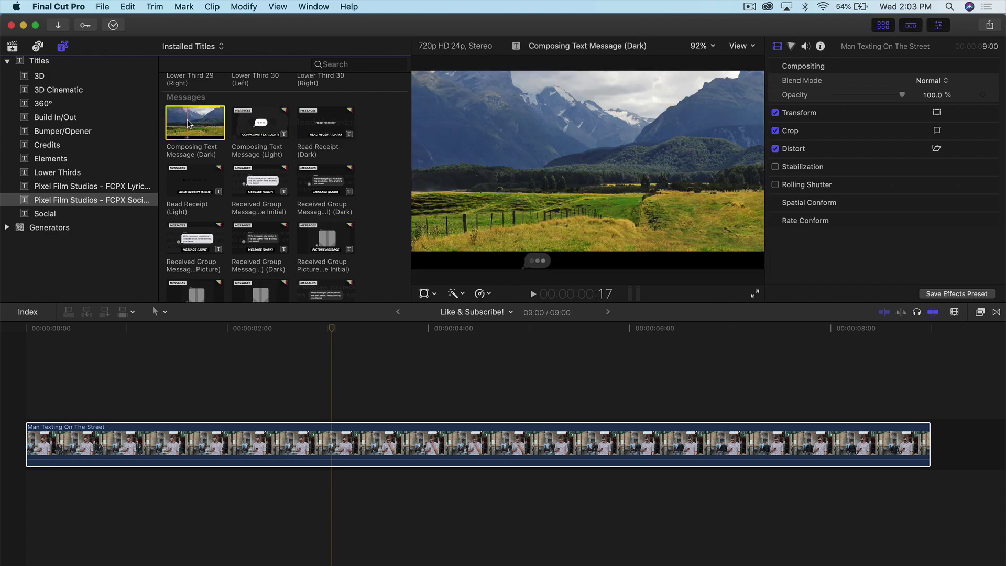
left_click(252, 124)
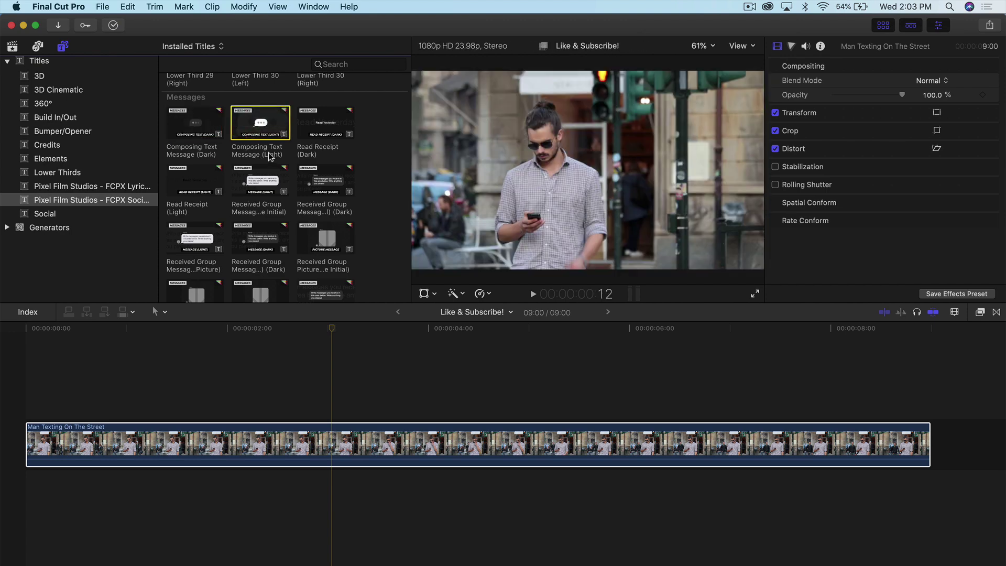
scroll(279, 163, "down", 3)
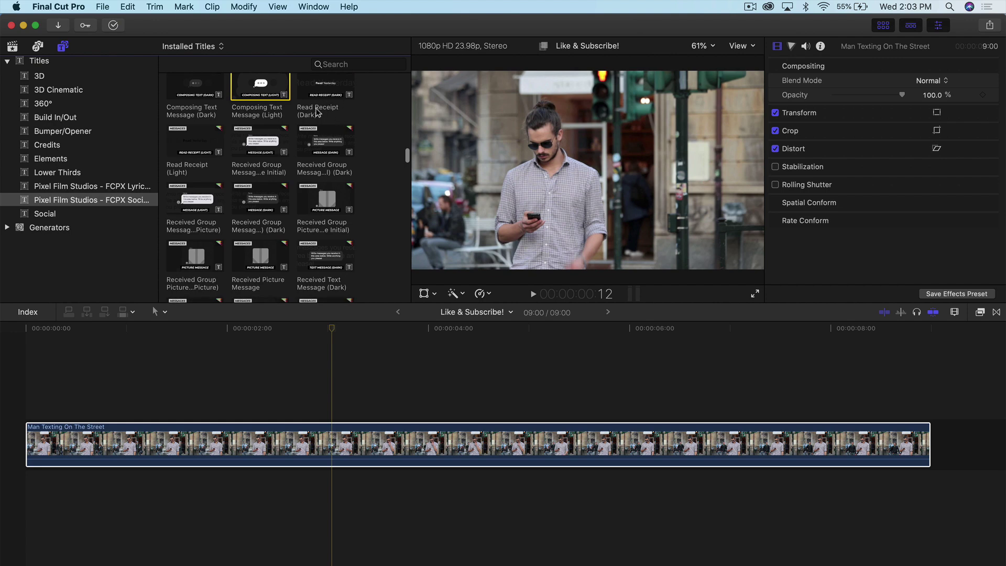
left_click(322, 91)
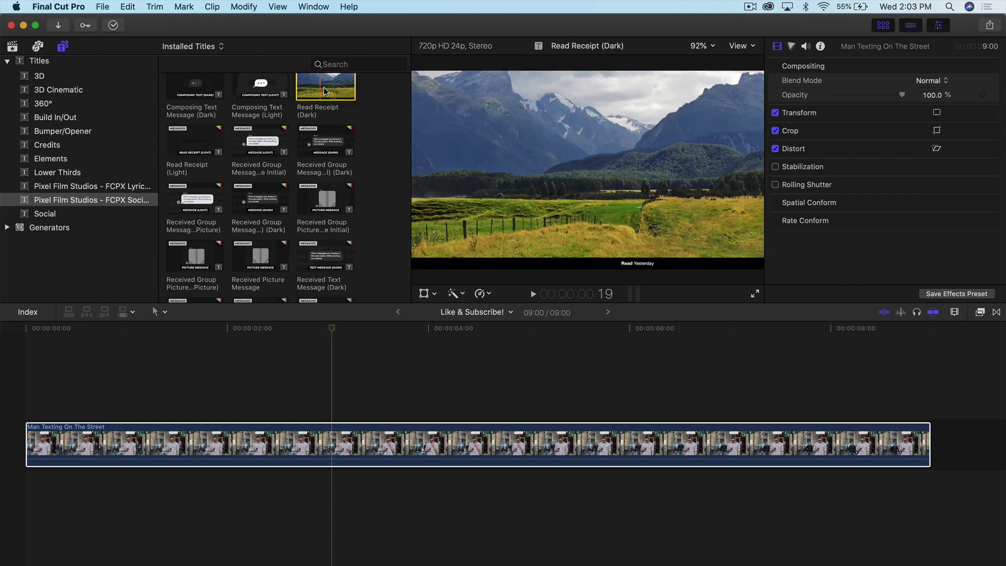
left_click(262, 96)
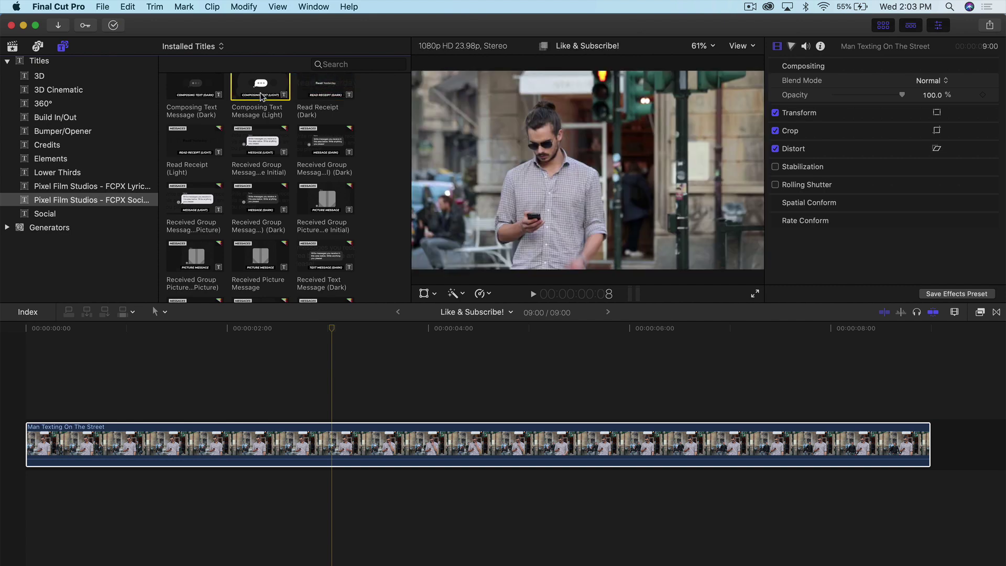
left_click(193, 143)
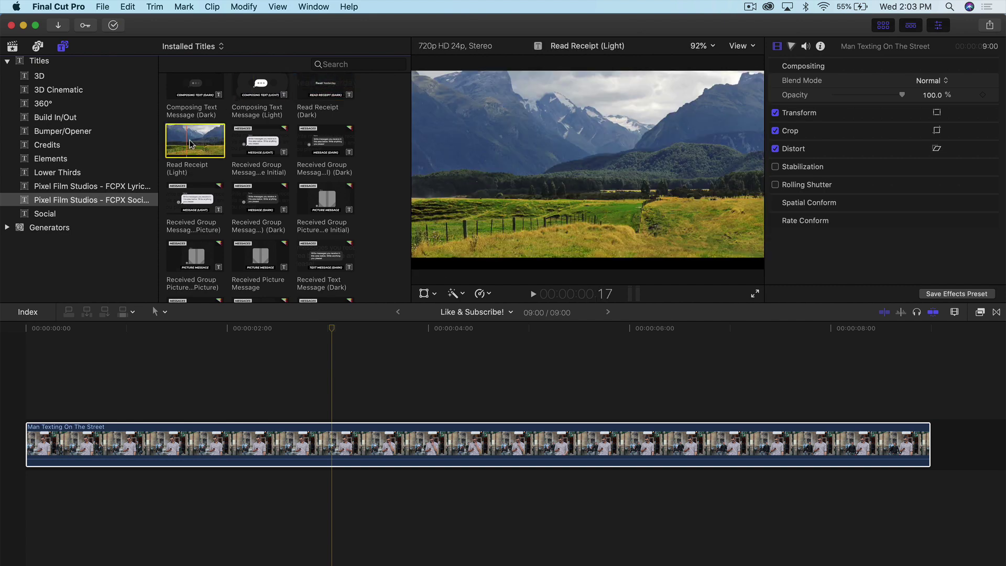
left_click(252, 146)
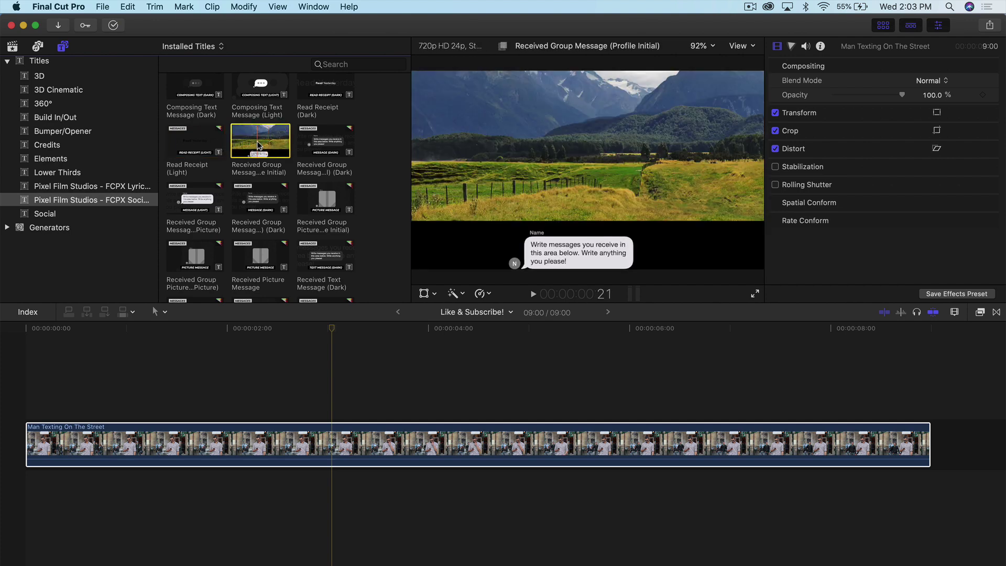
scroll(254, 137, "up", 2)
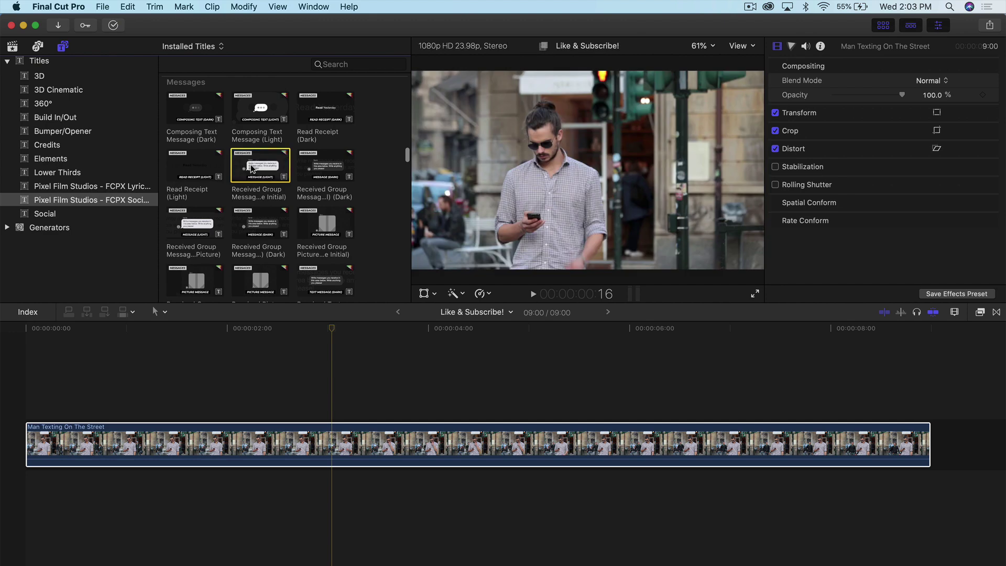
Place the Composing Text Message (Light) title above the street clip, starting at the playhead
left_click_drag(260, 97, 164, 335)
left_click_drag(399, 410, 231, 410)
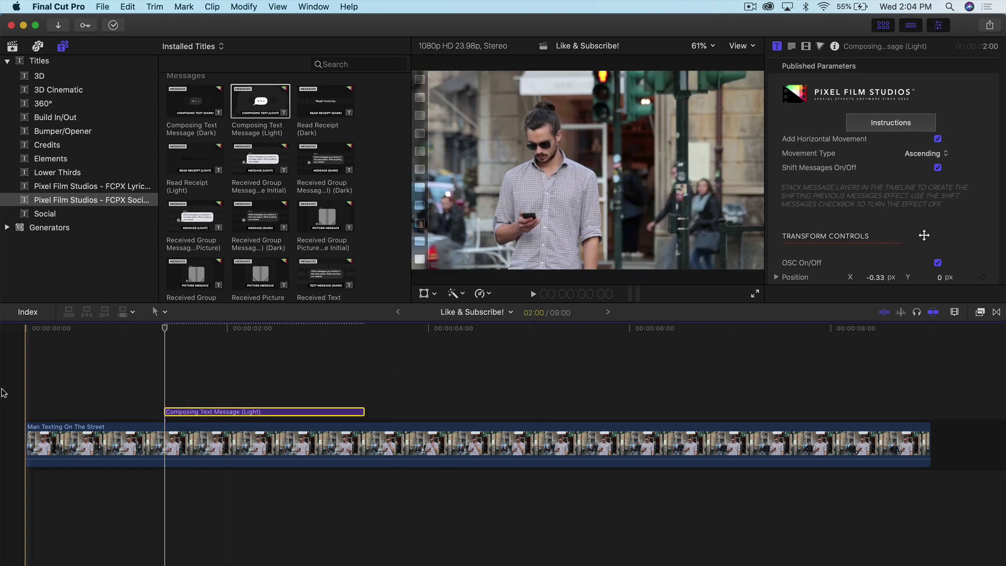
key("space")
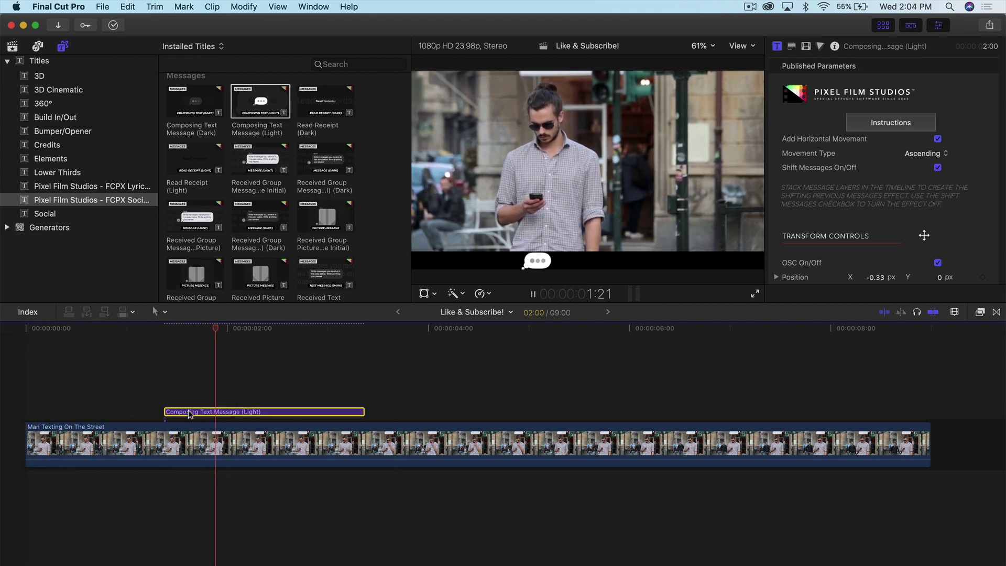
left_click_drag(189, 414, 161, 414)
left_click(145, 330)
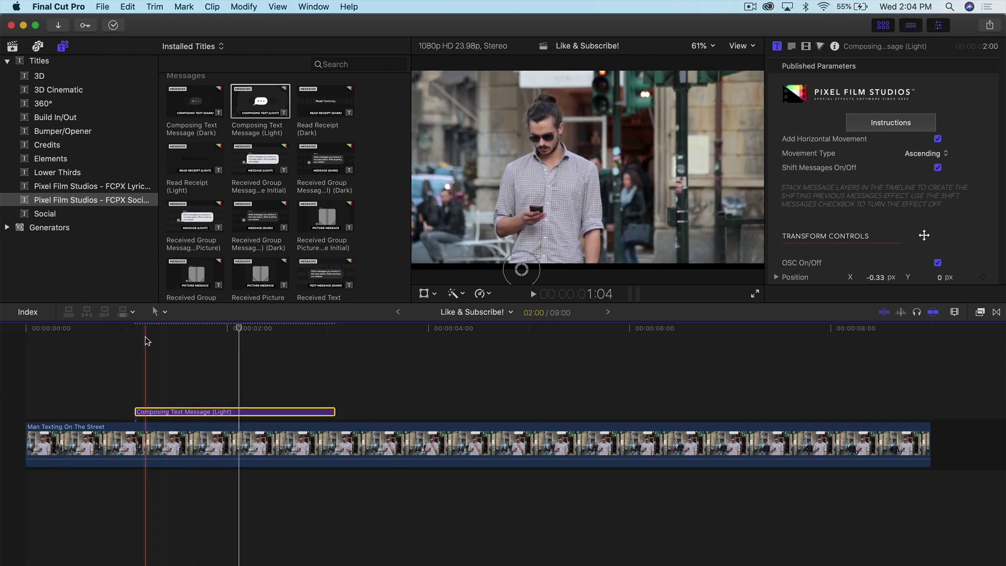
Hide the browser and preview the white message bubble animation
left_click(884, 27)
scroll(825, 173, "down", 10)
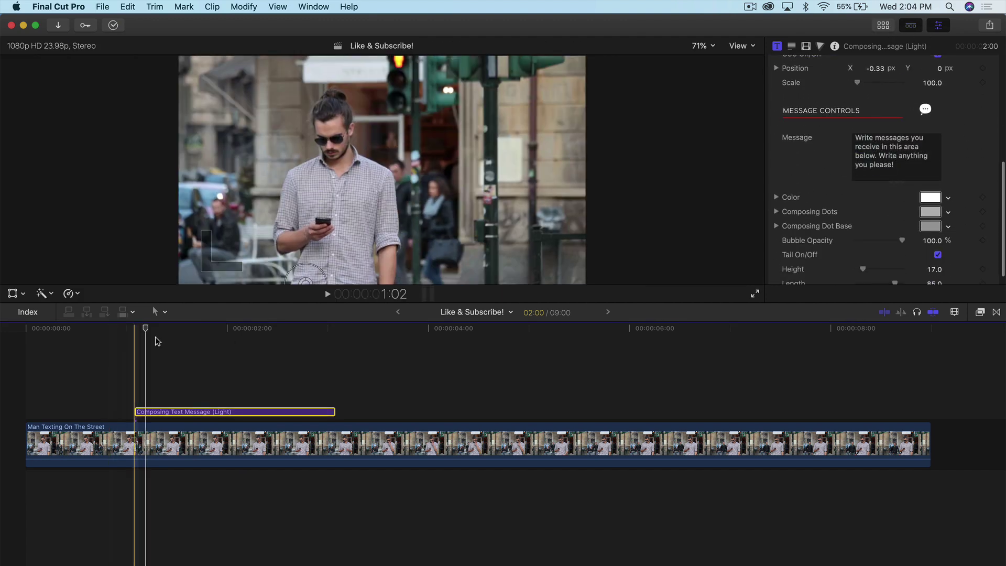
left_click_drag(145, 329, 187, 330)
key("space")
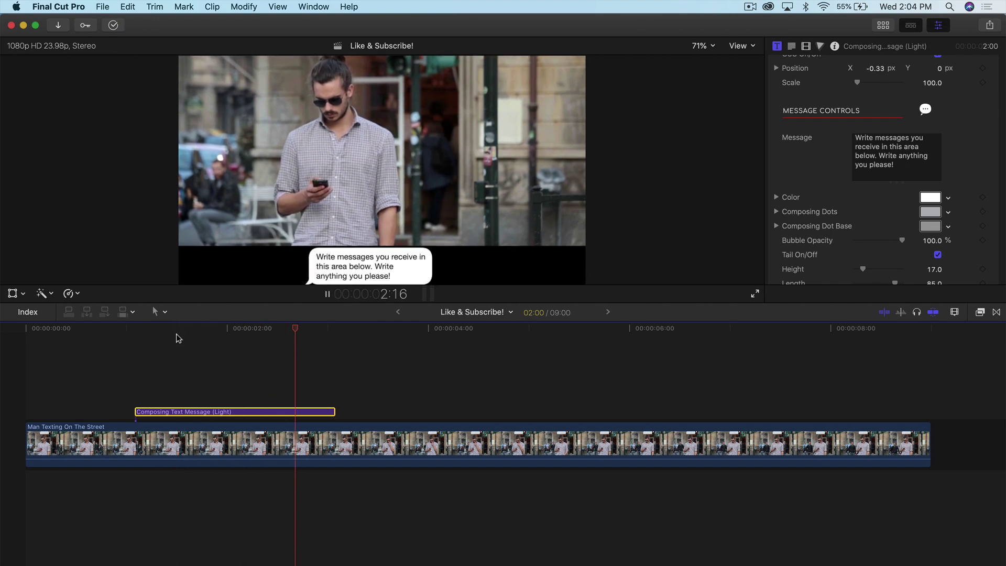
left_click(220, 332)
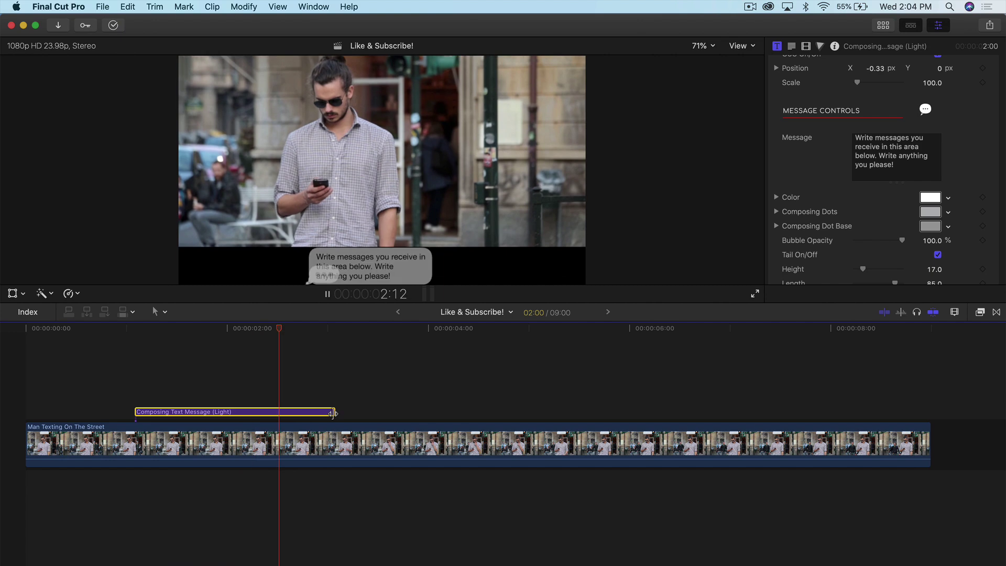
key("space")
Trim the title clip's end so it runs about 3:18
left_click(348, 411)
left_click_drag(348, 411, 522, 412)
key("shift+slash")
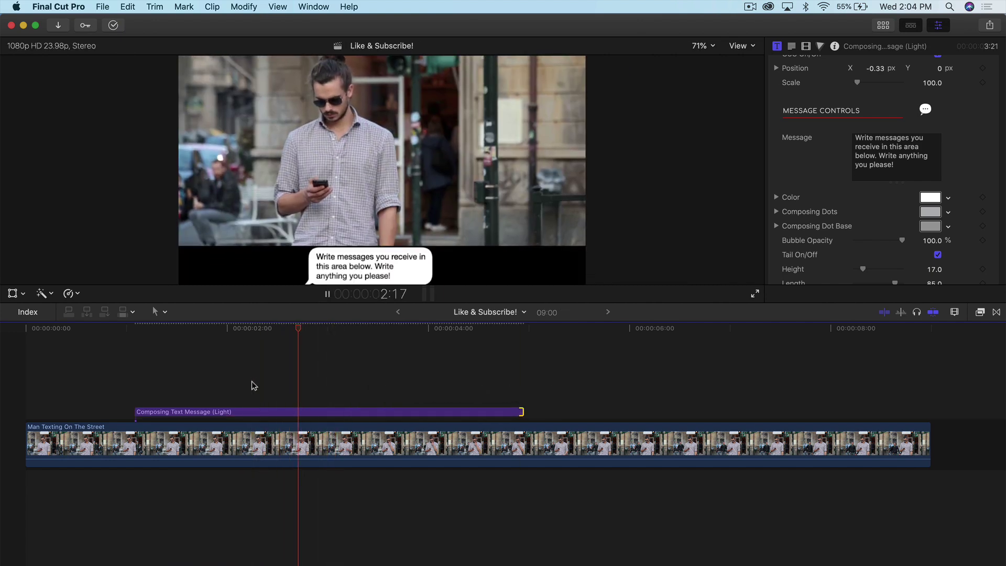
left_click_drag(527, 415, 511, 411)
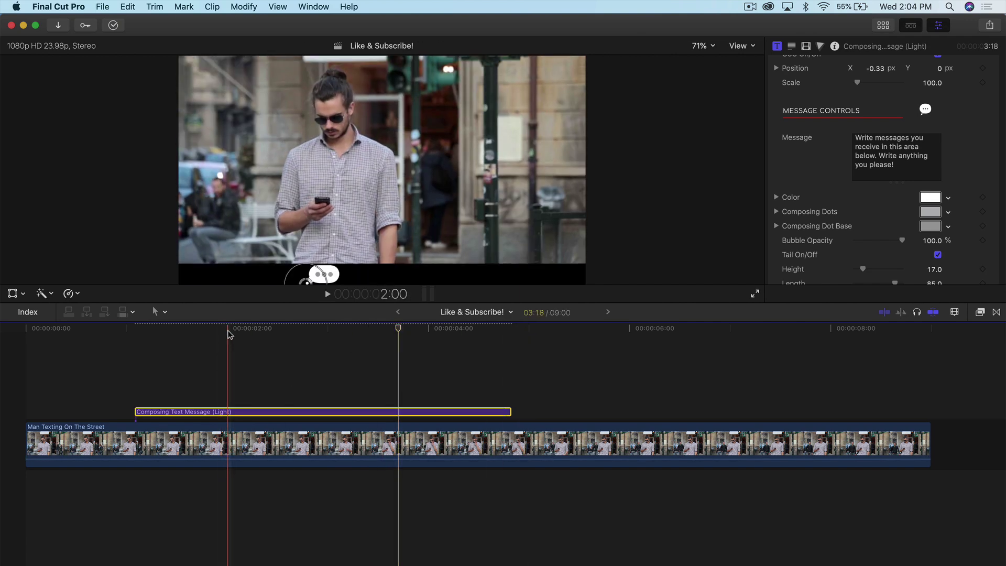
left_click(345, 328)
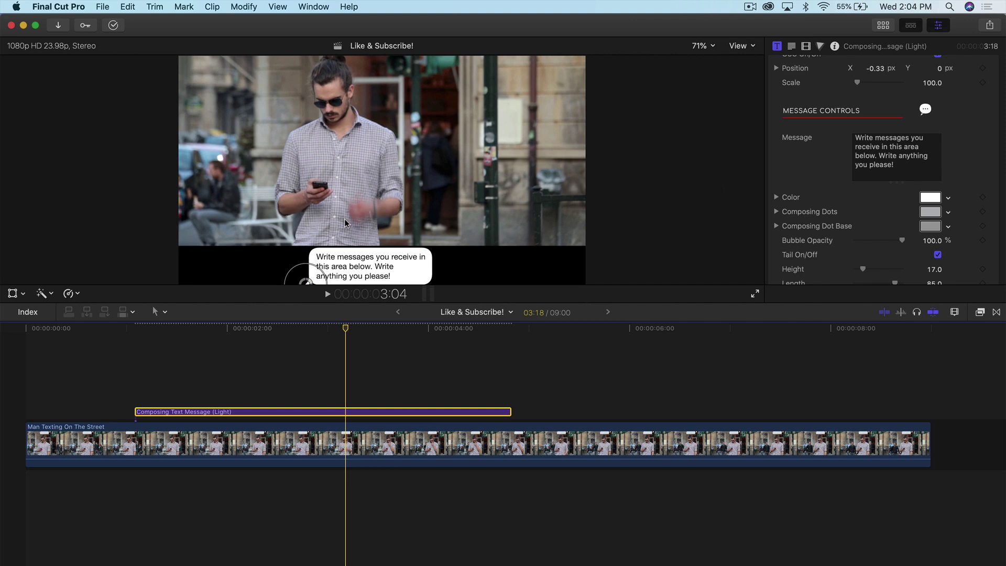
left_click_drag(904, 169, 838, 127)
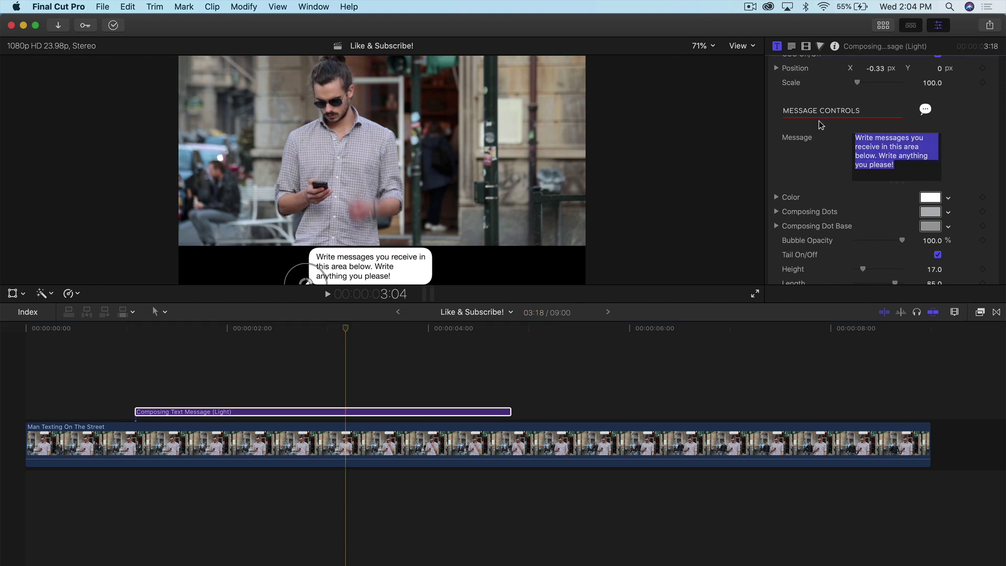
Replace the message text with the pasted 'Have you subscribed to … yet??' question
left_click_drag(251, 328, 341, 328)
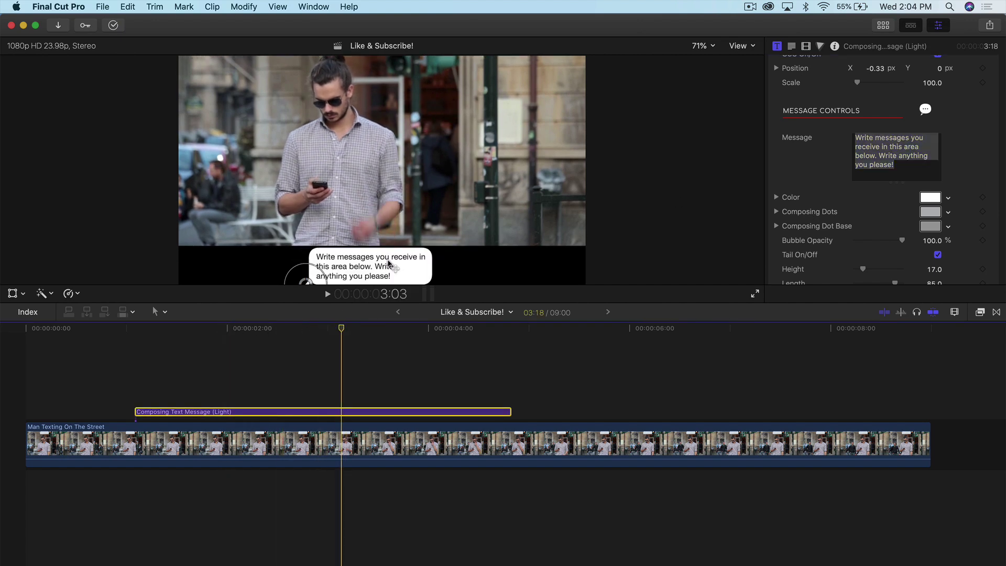
left_click(936, 155)
key("super+a")
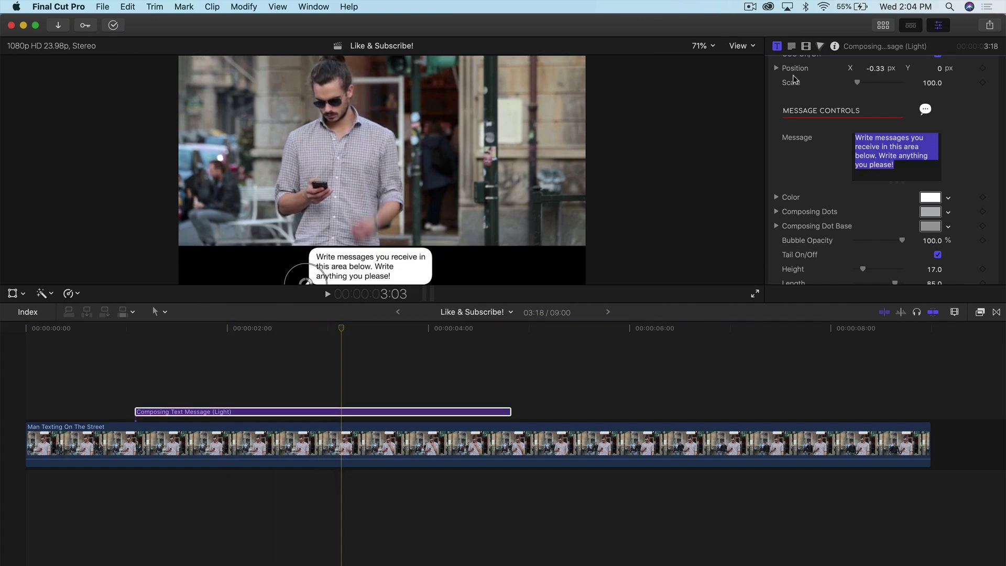
type("Have you subscribed to Kingtutspro yet??")
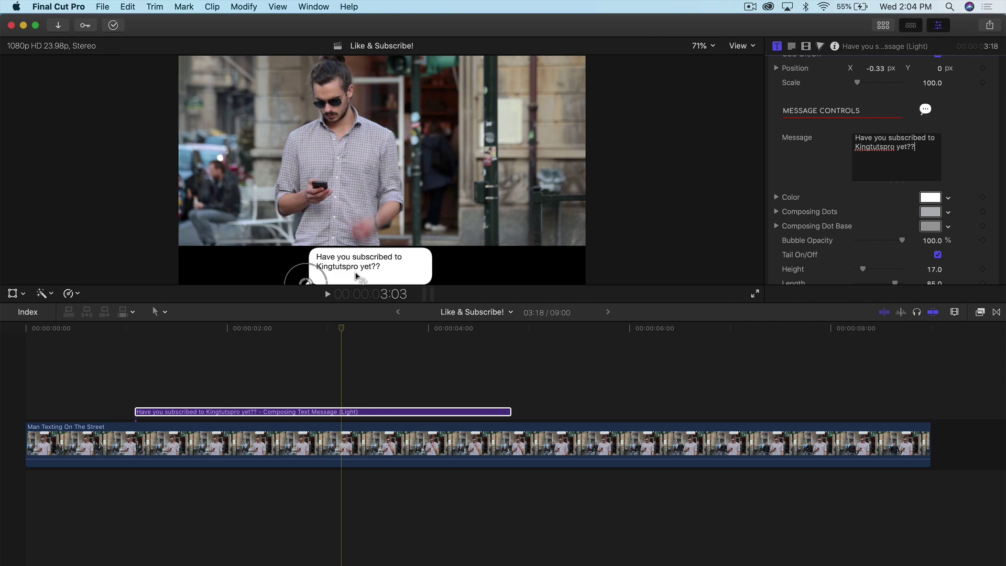
scroll(862, 141, "down", 3)
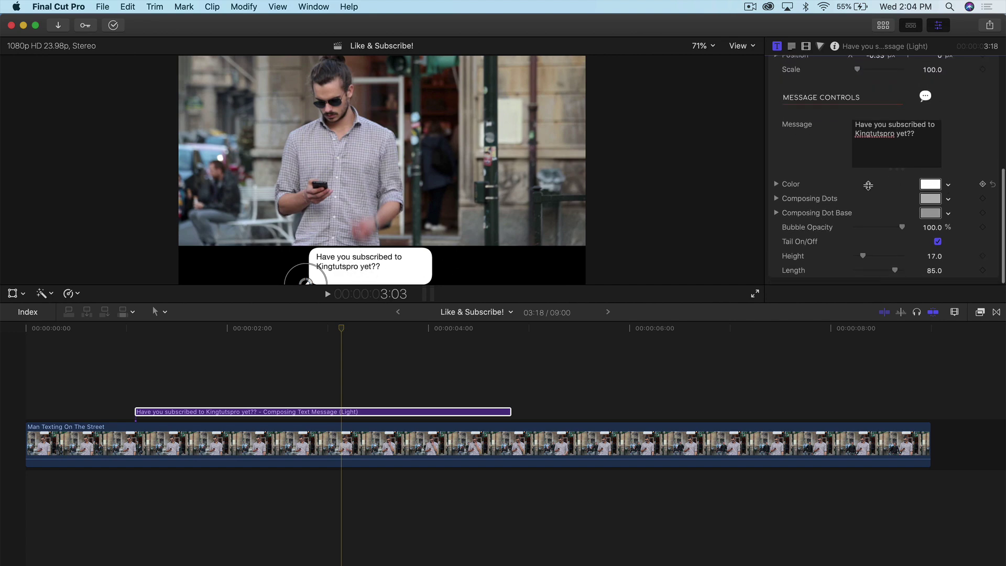
Try a light green bubble colour, then reset it to white
left_click(930, 185)
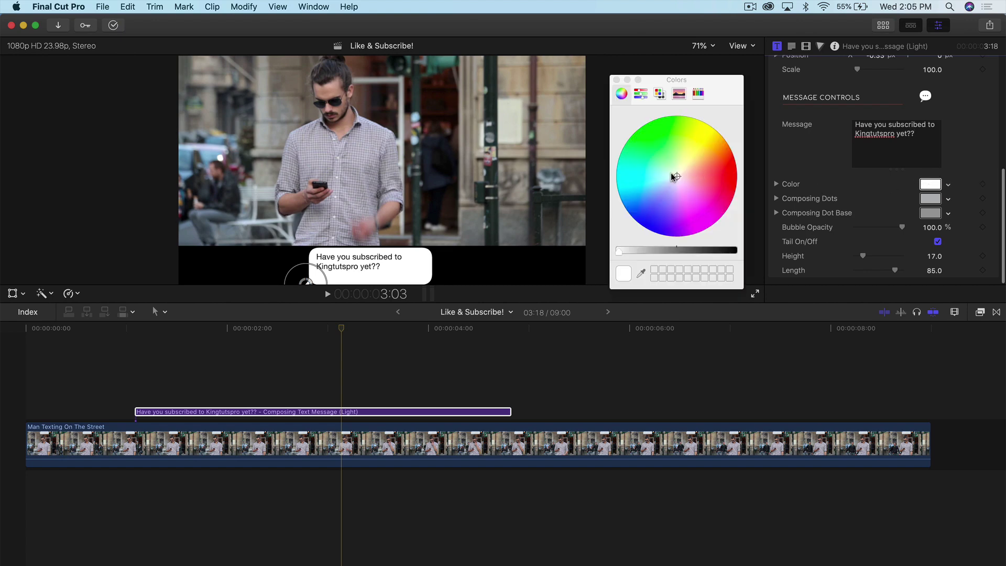
left_click_drag(674, 176, 674, 155)
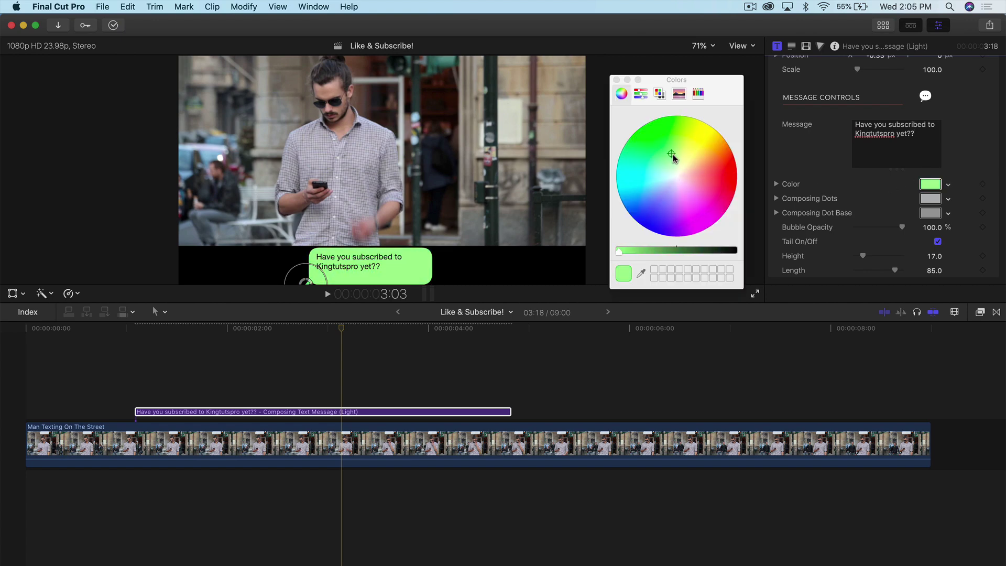
left_click(616, 80)
left_click(992, 184)
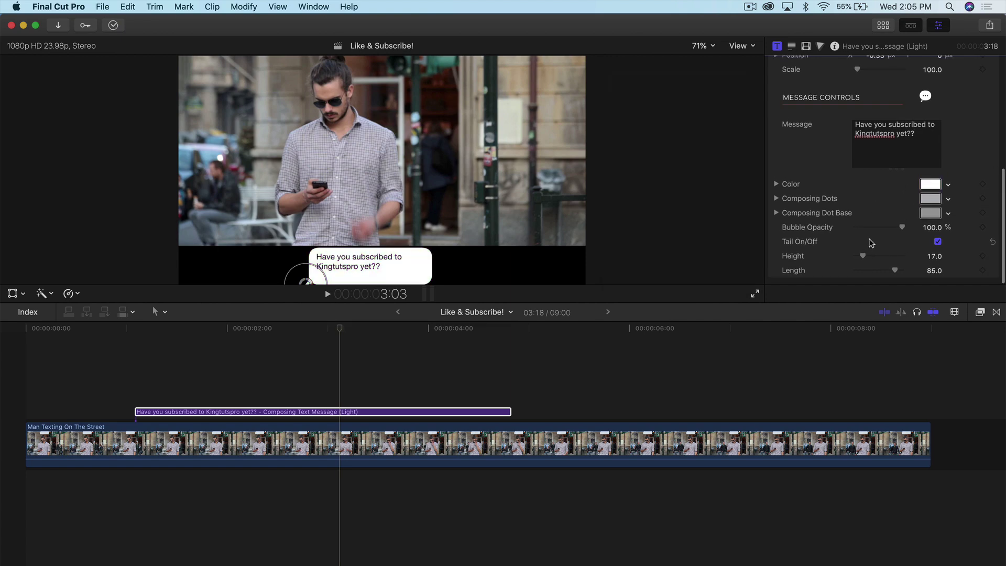
Leave bubble opacity at 100 and reduce the bubble height to 10.39
scroll(870, 244, "up", 2)
scroll(870, 244, "down", 2)
mouse_move(902, 227)
left_mouse_down()
mouse_move(873, 227)
mouse_move(908, 227)
left_mouse_up()
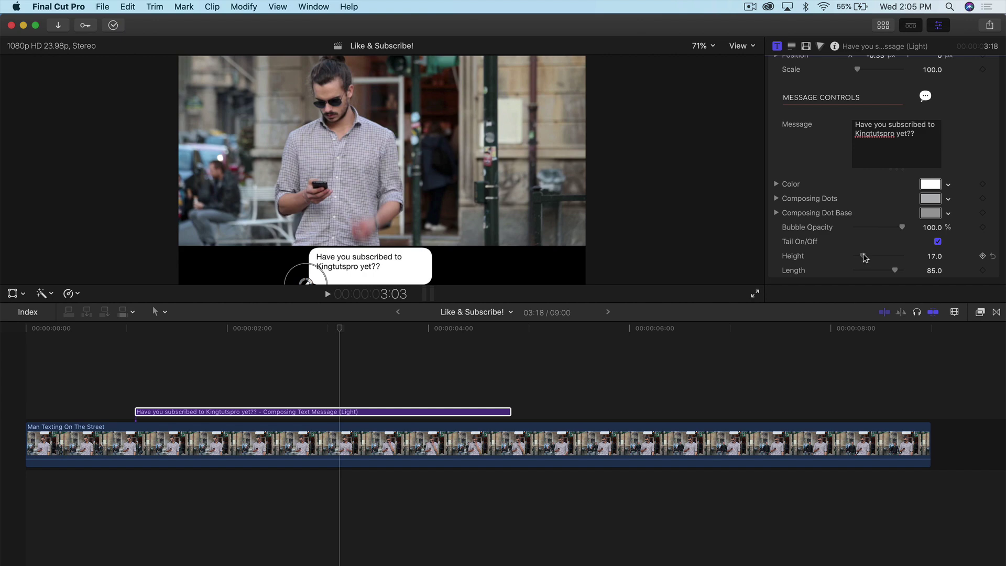
left_click_drag(864, 258, 874, 258)
mouse_move(894, 258)
left_mouse_down()
mouse_move(859, 260)
mouse_move(909, 272)
mouse_move(874, 273)
mouse_move(891, 272)
left_mouse_up()
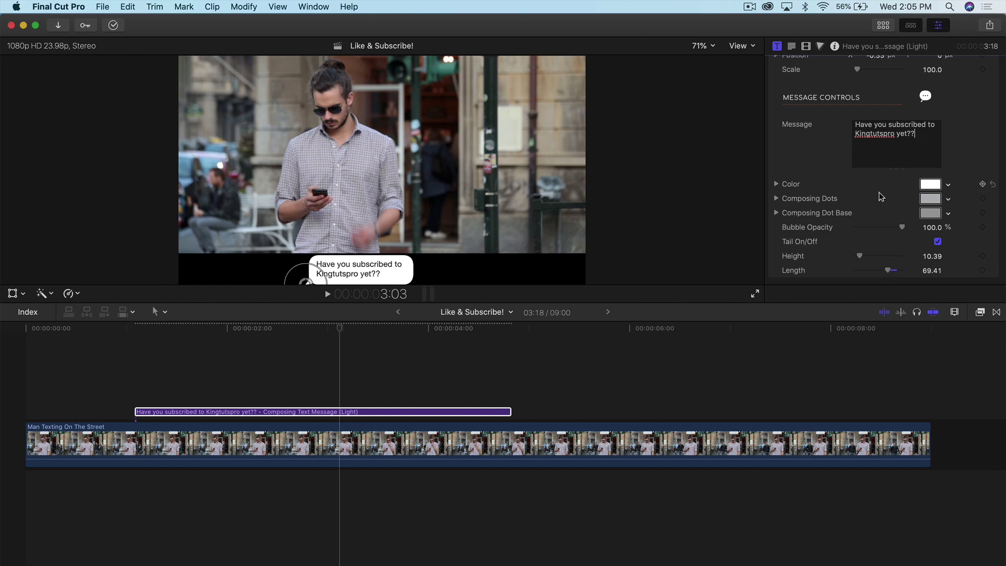
Reopen the titles browser and preview the Sent Text Message title
left_click(883, 25)
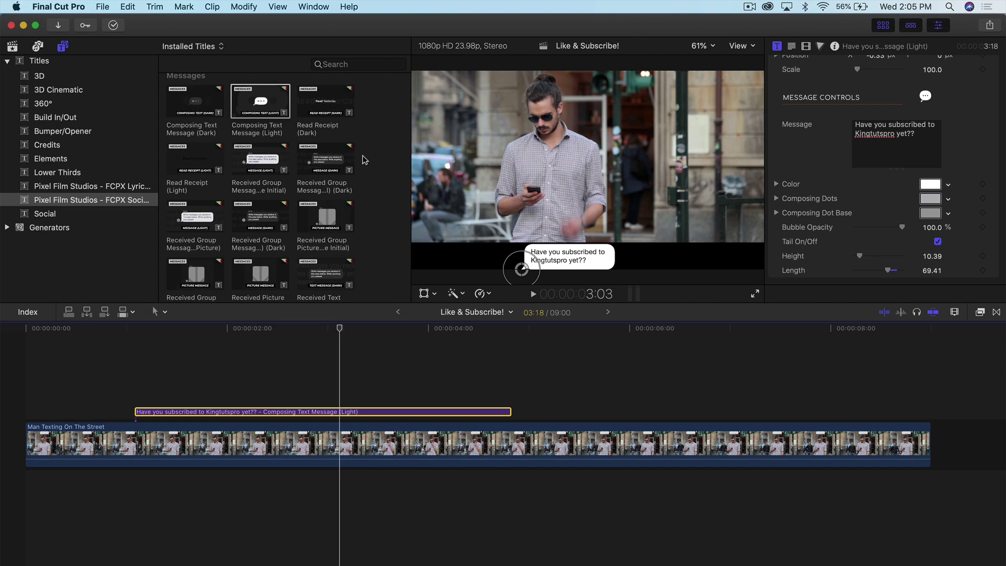
scroll(365, 157, "down", 5)
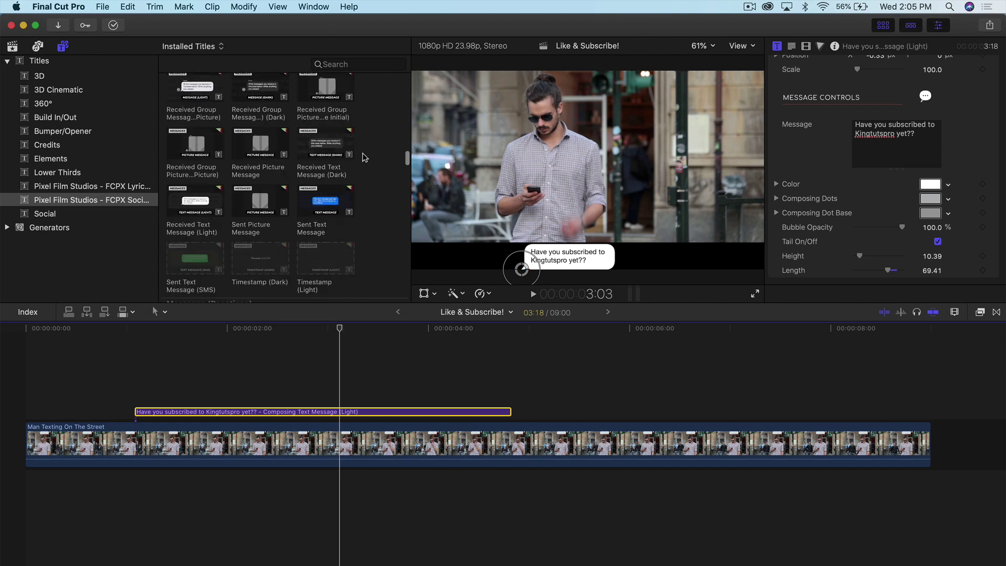
left_click(323, 200)
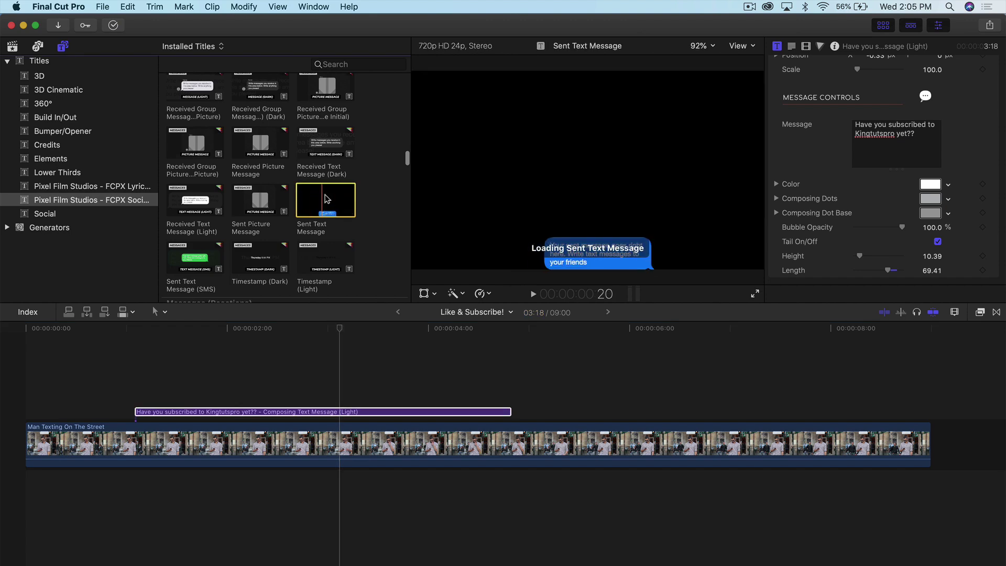
scroll(326, 193, "down", 1)
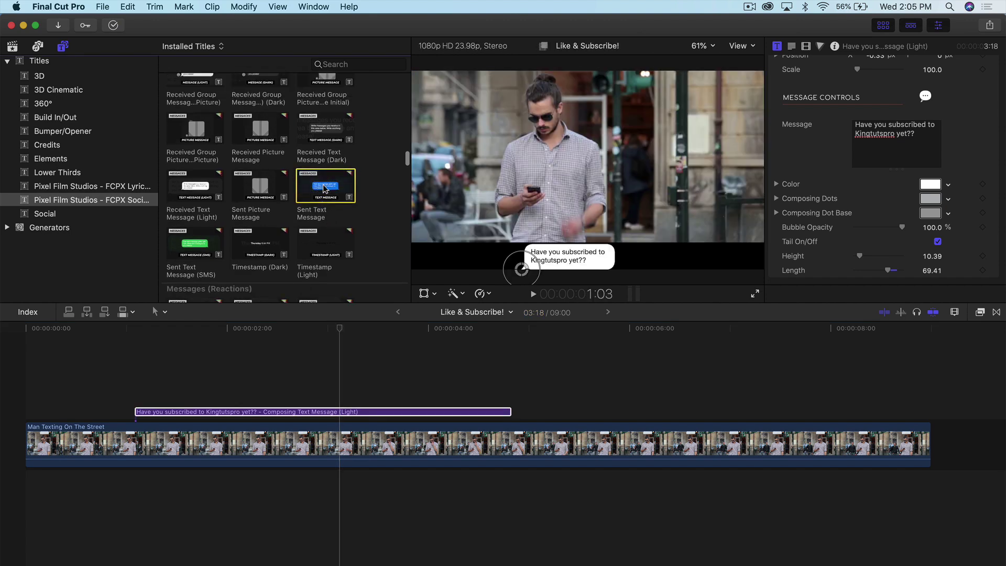
Add the Sent Text Message title above the composing clip and slide it later
left_click_drag(324, 184, 225, 390)
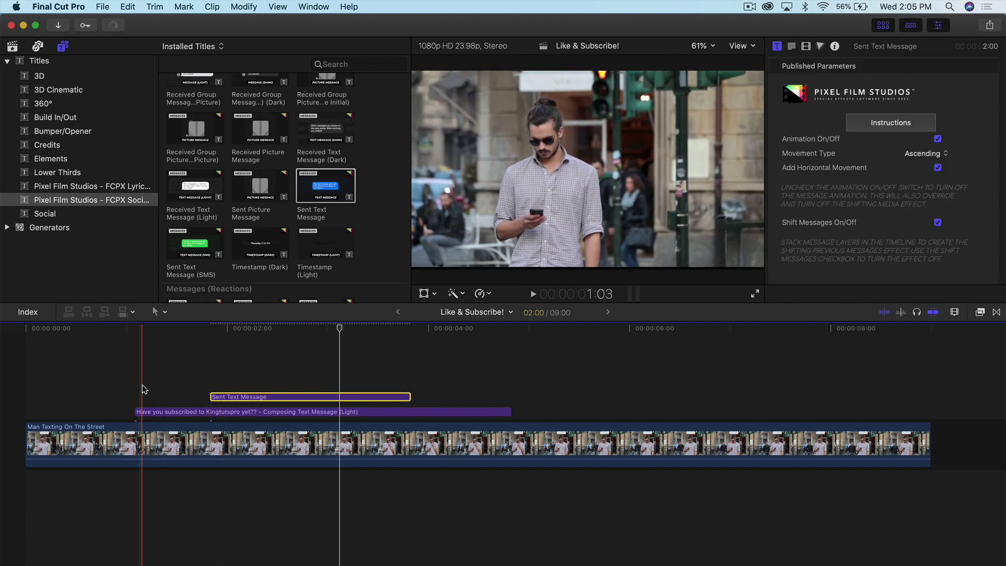
left_click(884, 25)
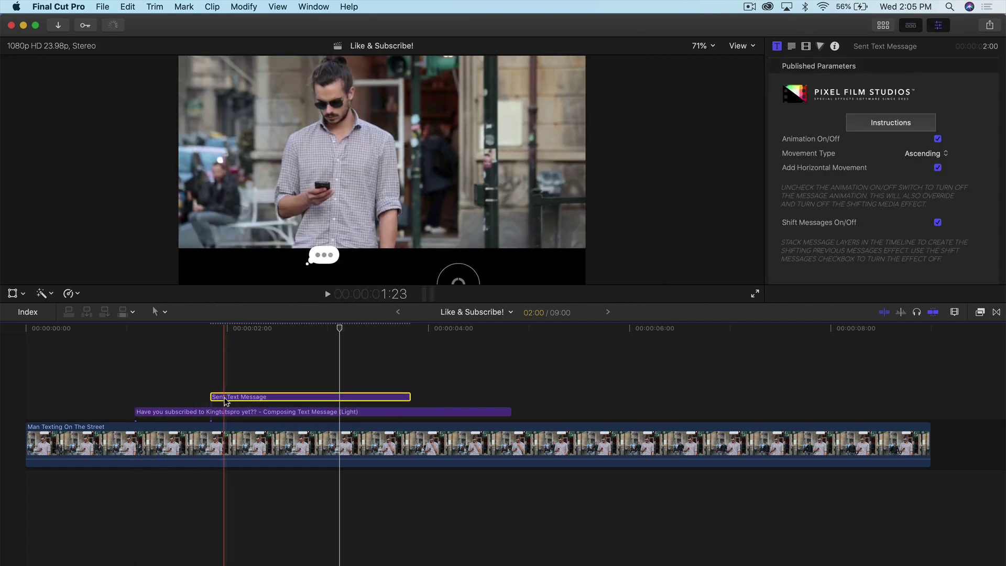
left_click_drag(220, 396, 332, 402)
key("space")
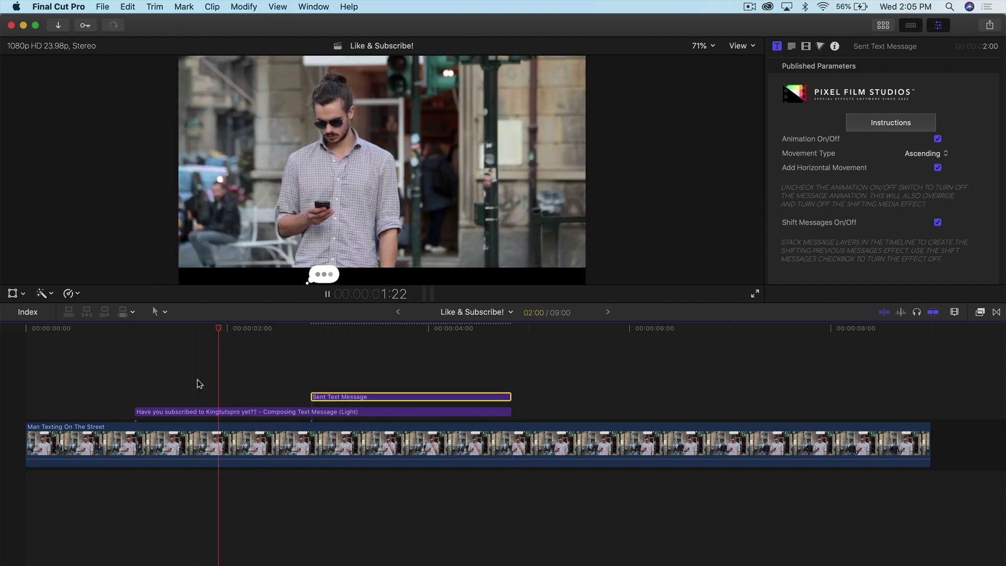
left_click_drag(356, 396, 557, 396)
key("space")
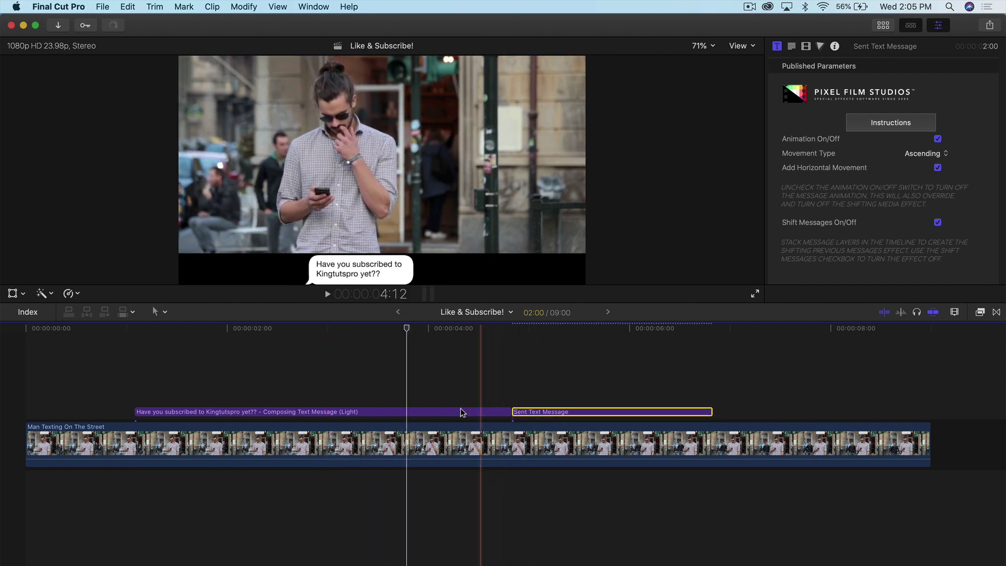
left_click_drag(542, 412, 625, 412)
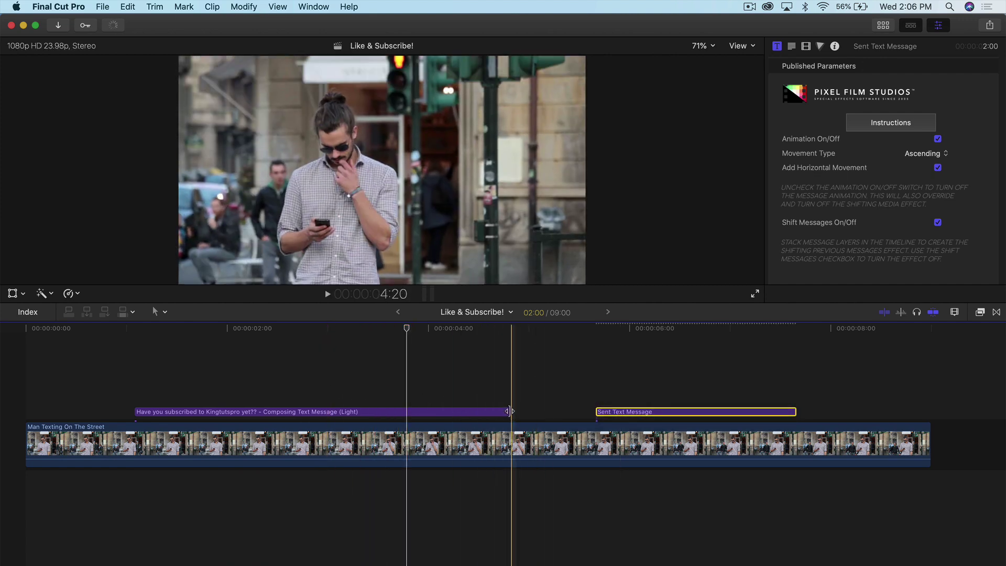
Extend the composing clip to the street clip's end, start Sent near 5 seconds, and play back
left_click_drag(512, 411, 731, 412)
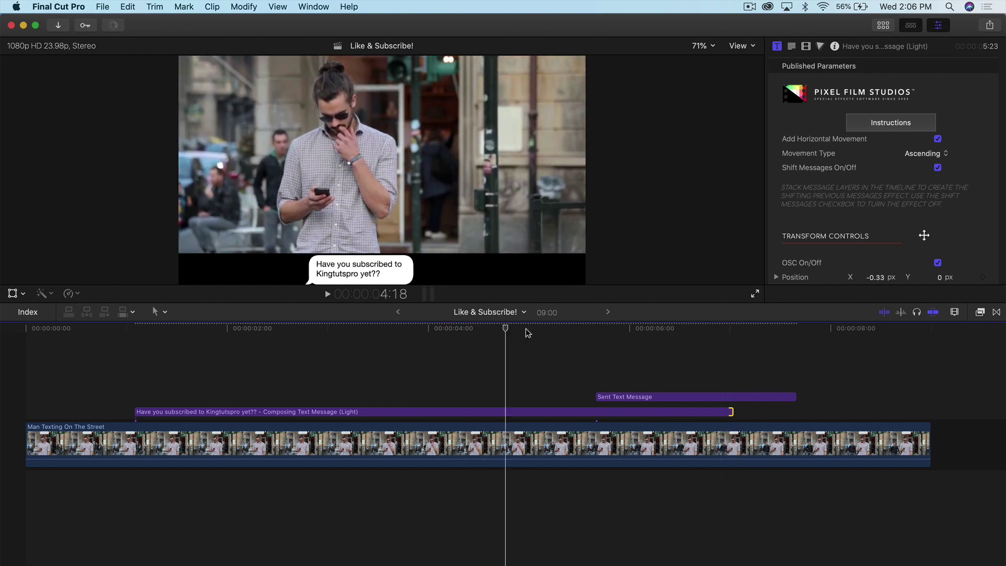
left_click(536, 366)
left_click(629, 397)
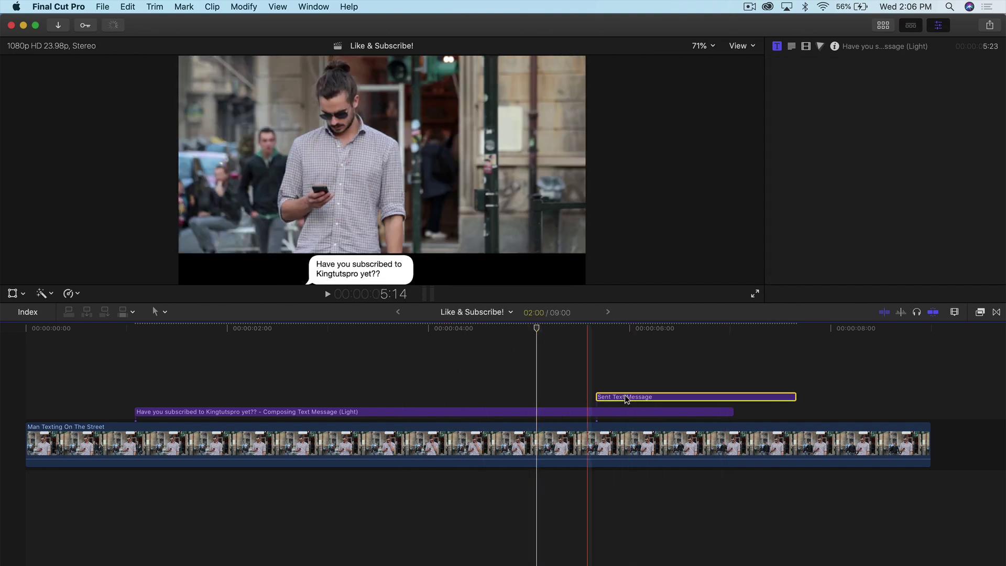
left_click_drag(621, 396, 562, 398)
left_click_drag(733, 411, 928, 404)
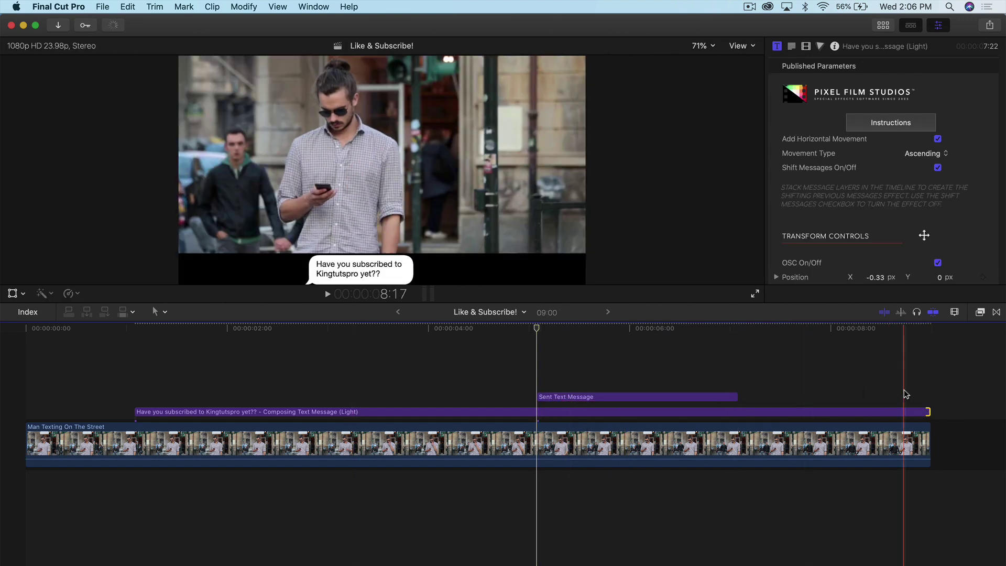
key("space")
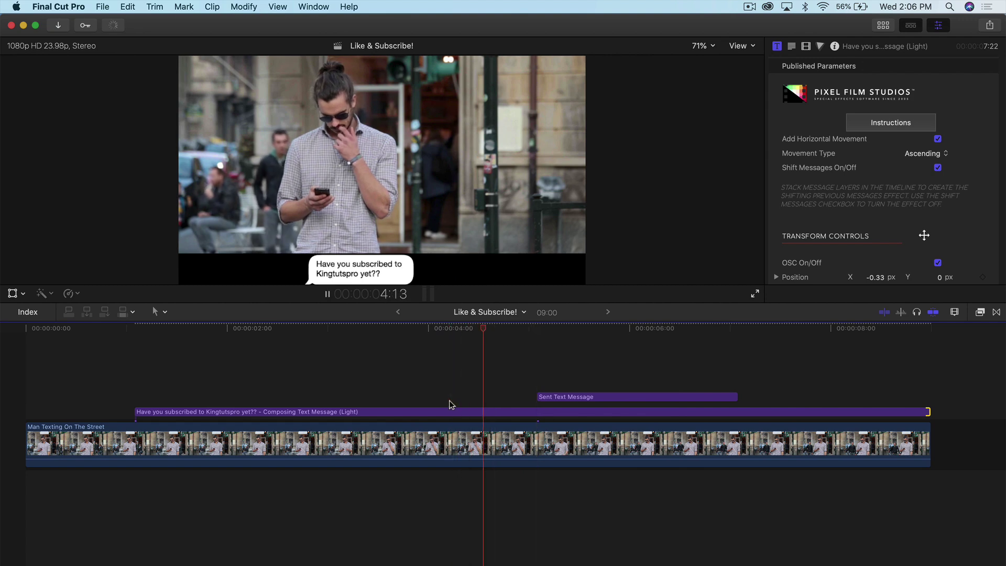
key("space")
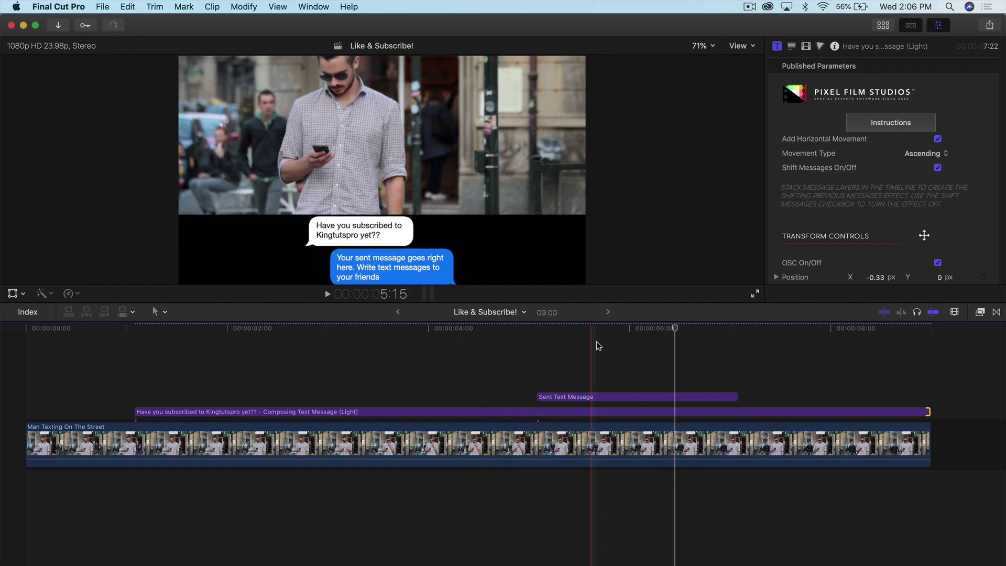
Change the sent bubble to read 'Not yet but I will right now! :)' and cut its height to 0.44
left_click(624, 397)
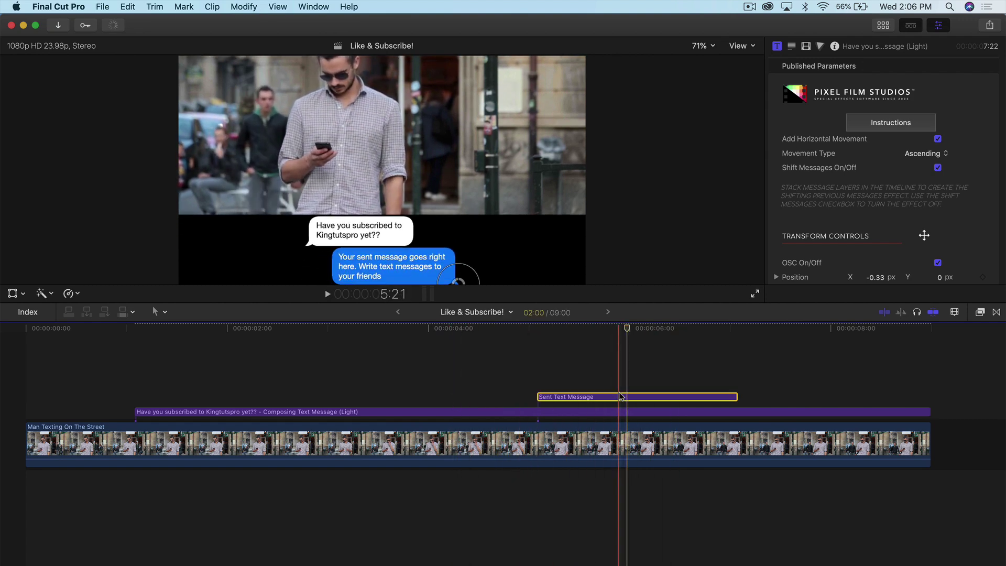
scroll(863, 193, "down", 10)
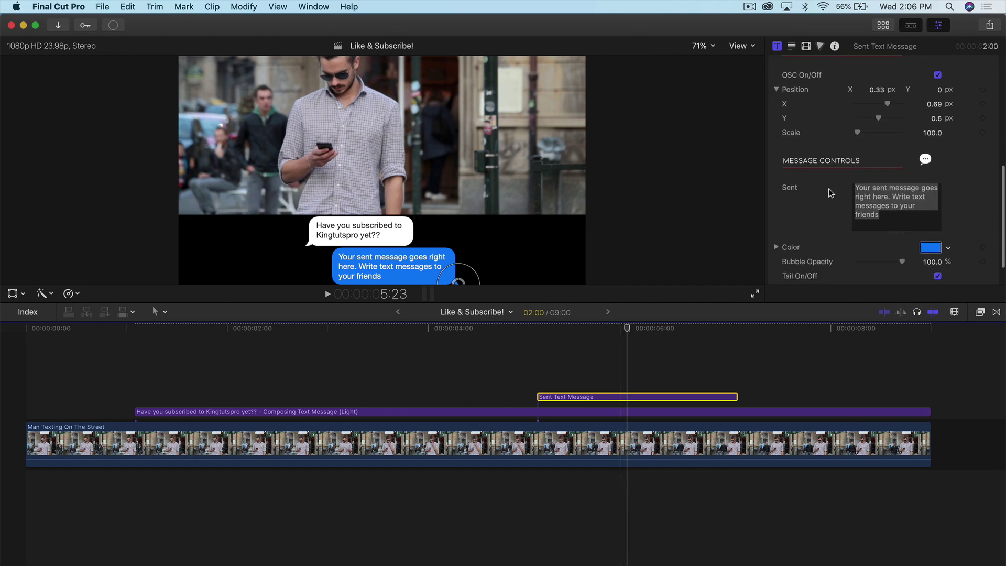
left_click(901, 178)
key("super+a")
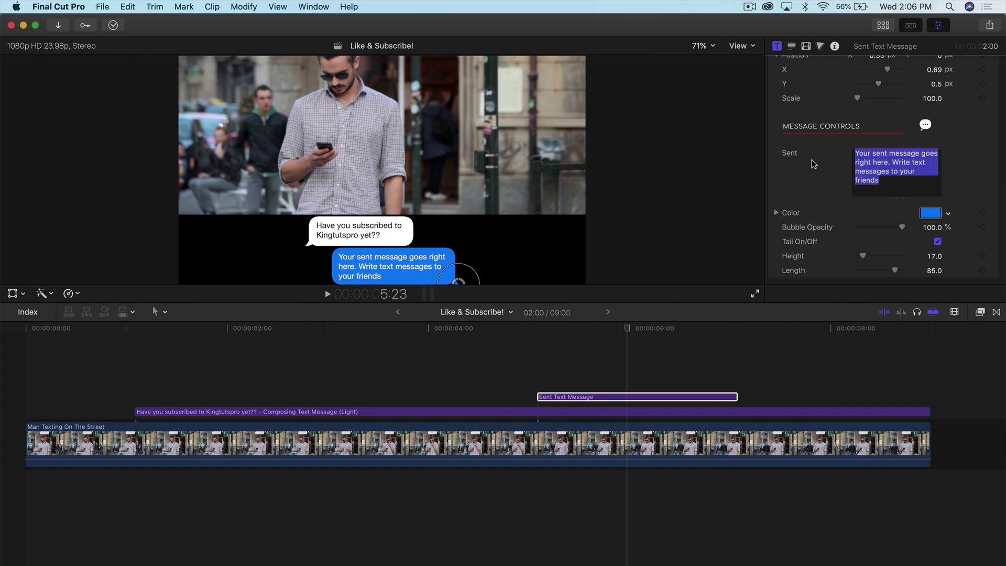
type("Not ye")
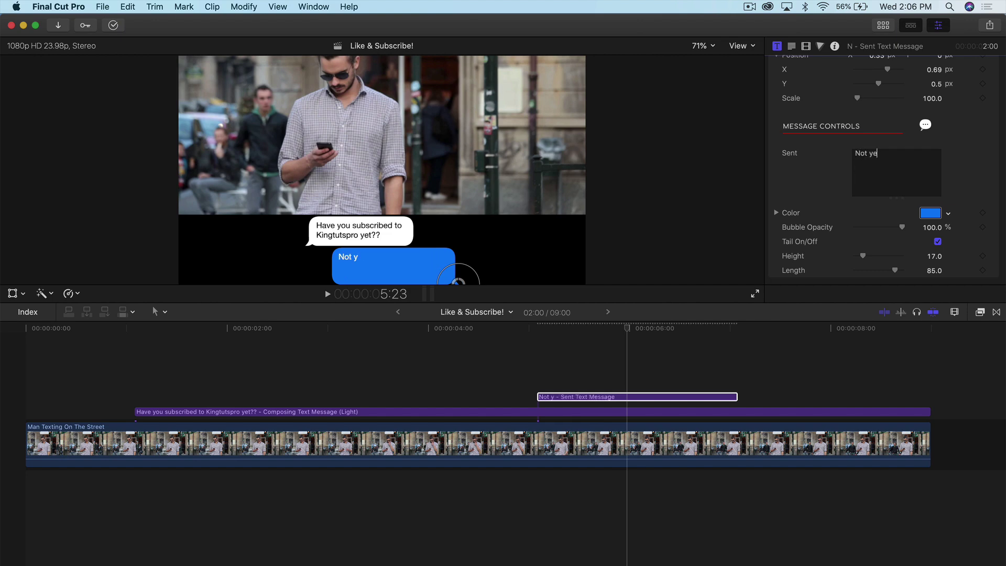
type("t but Iwi")
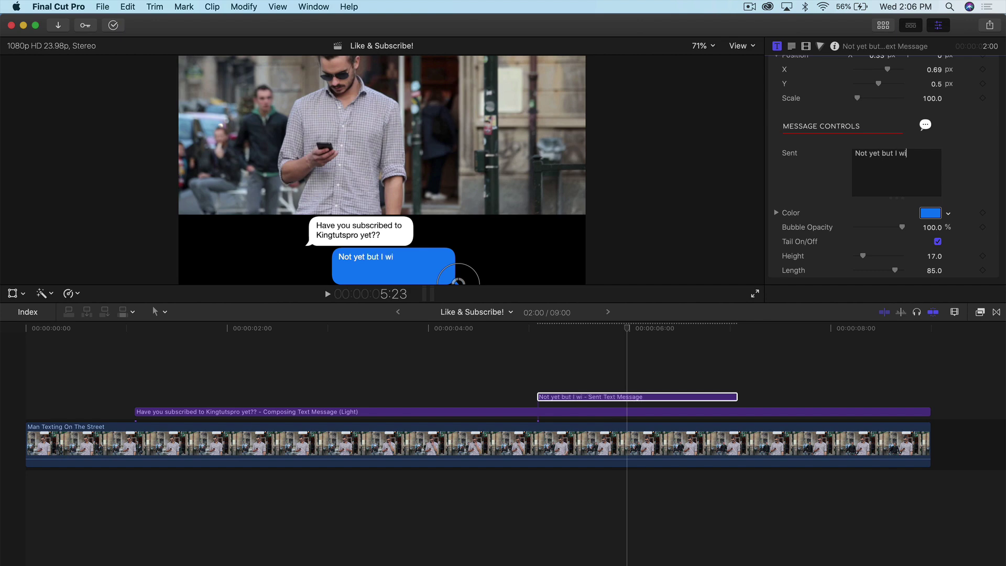
type("l right now")
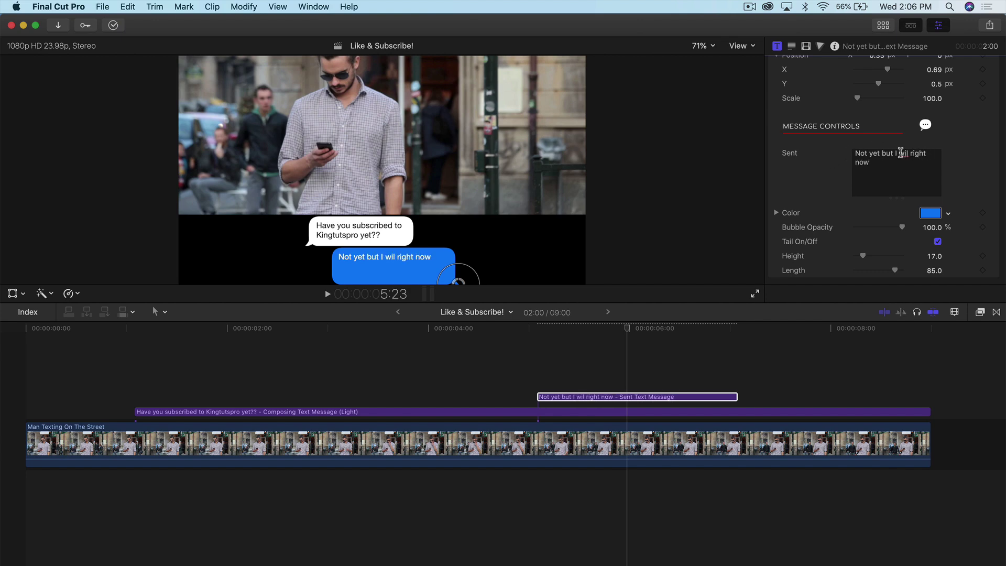
type(";")
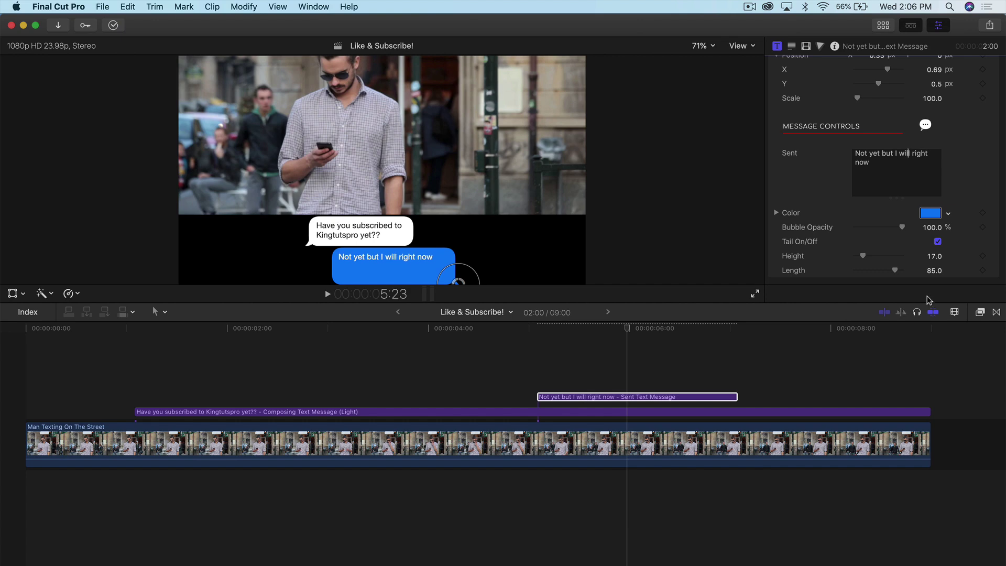
left_click(902, 182)
type("! :)")
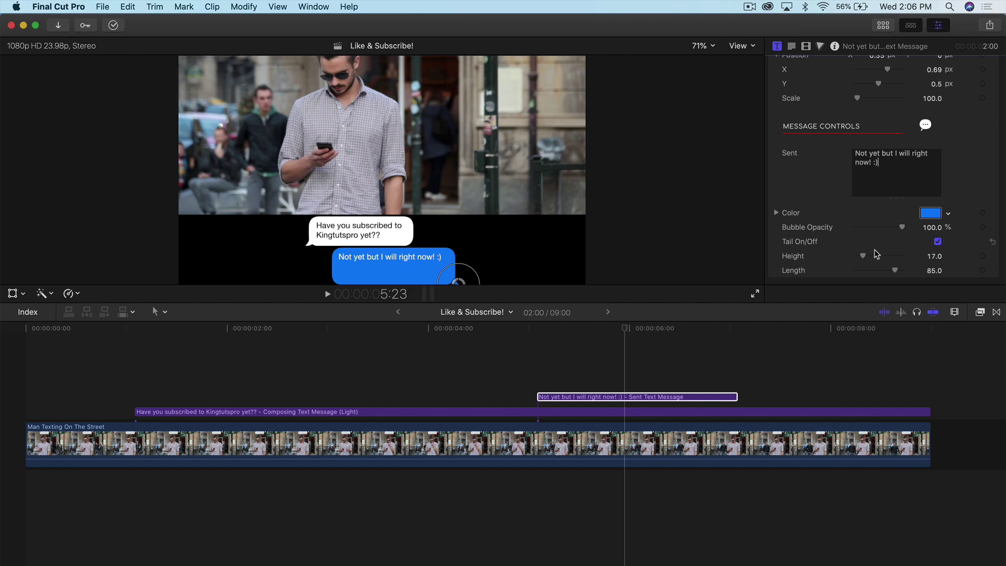
left_click_drag(865, 258, 885, 264)
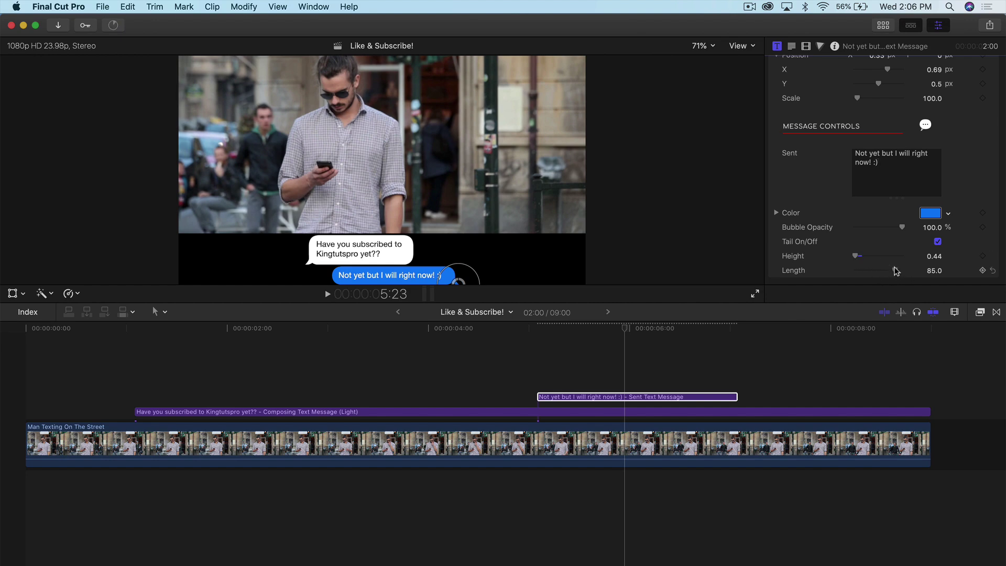
Test Position X and Scale, undo the enlargement, and lower the blue bubble to Position Y 0.47
scroll(896, 225, "up", 2)
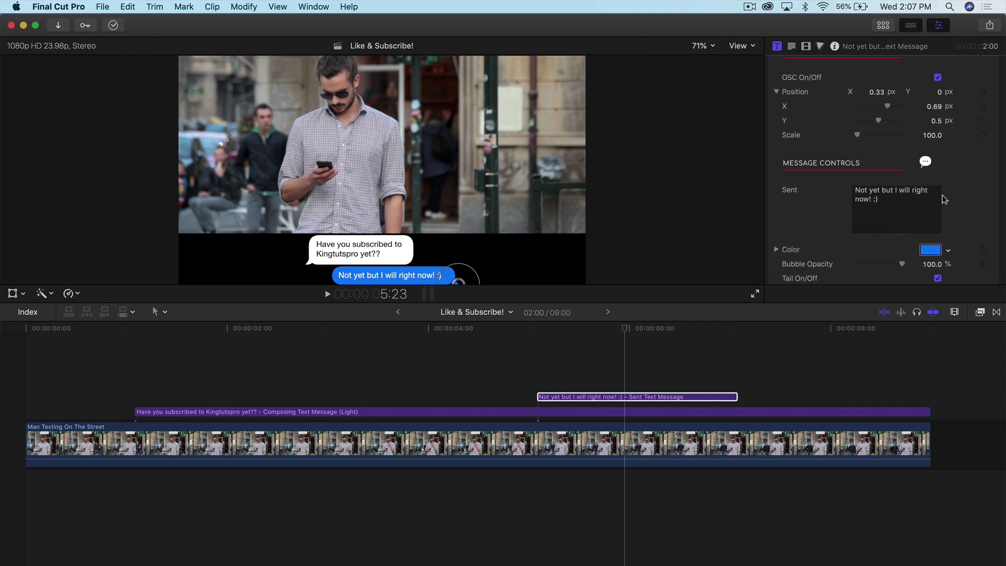
scroll(942, 195, "up", 3)
scroll(942, 198, "up", 2)
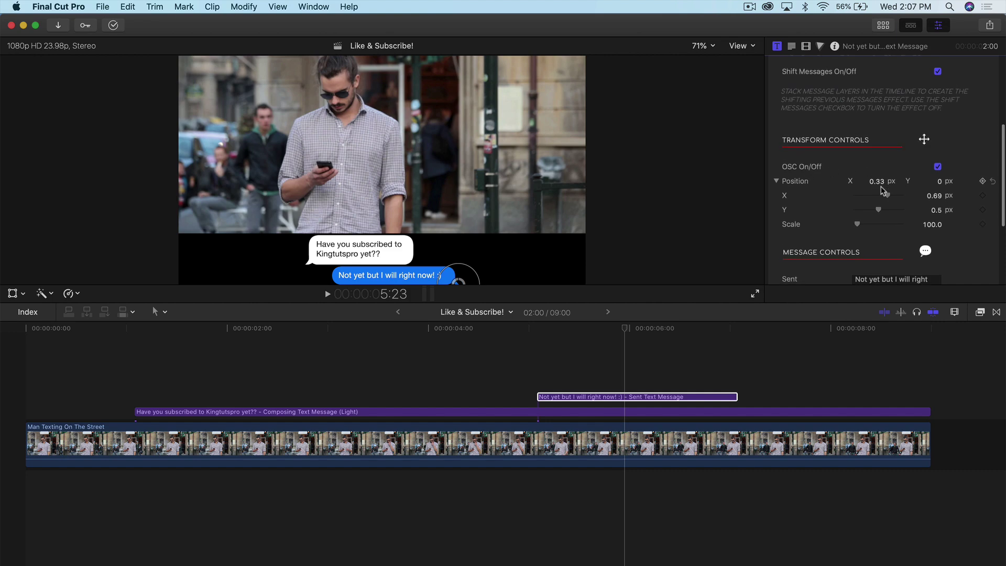
left_click_drag(889, 198, 866, 225)
left_click(648, 397)
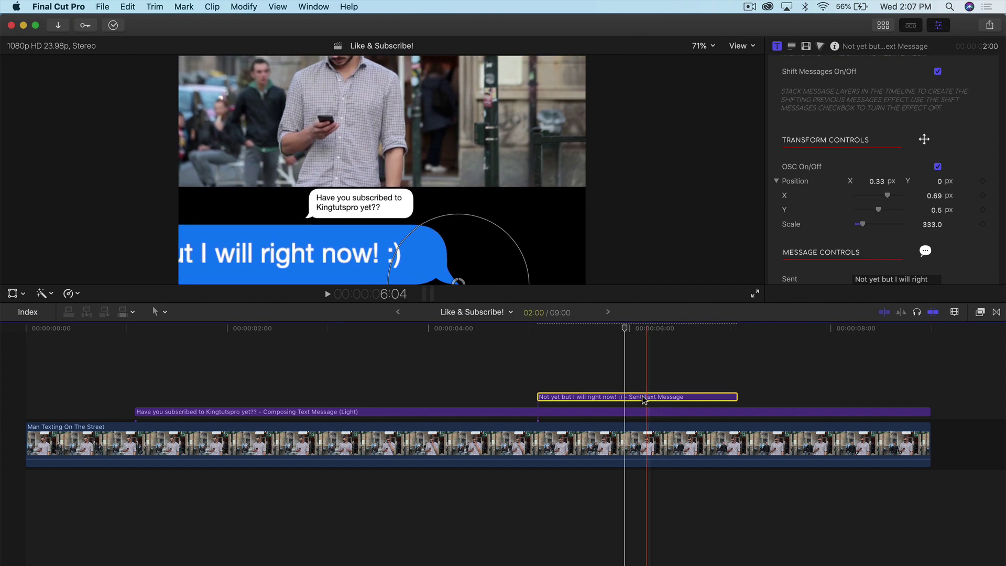
key("super+z")
scroll(883, 202, "down", 2)
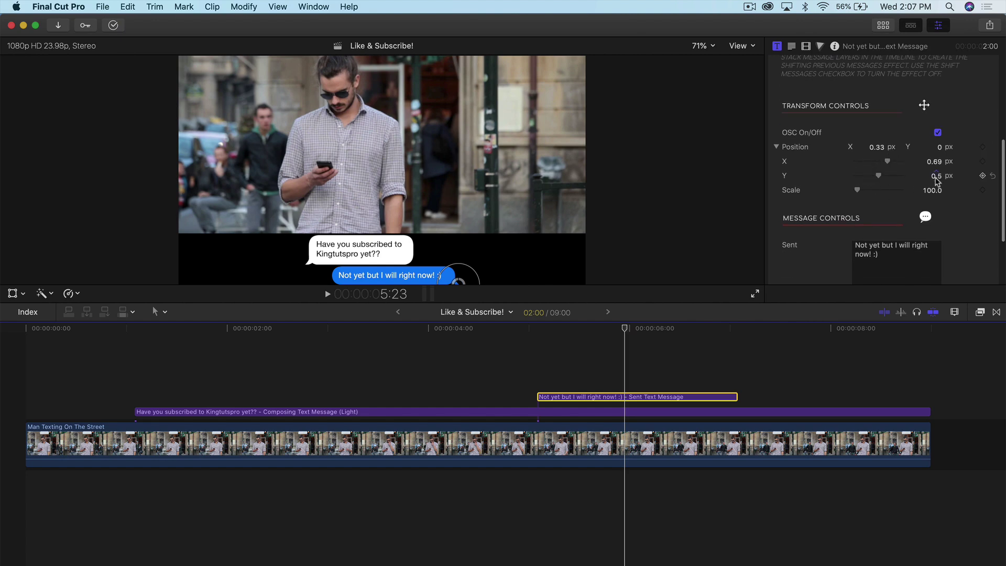
left_click_drag(937, 180, 934, 177)
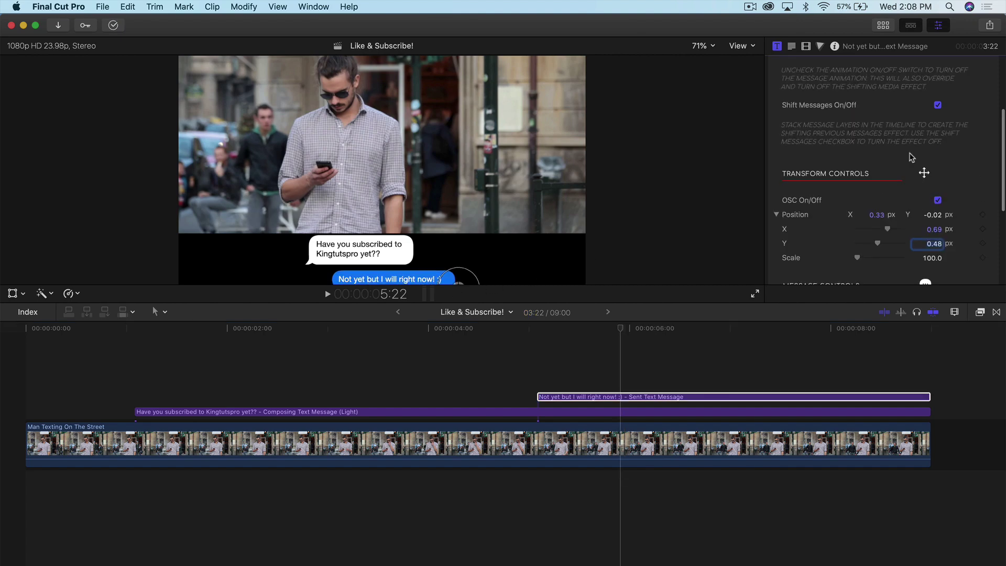
scroll(910, 157, "up", 5)
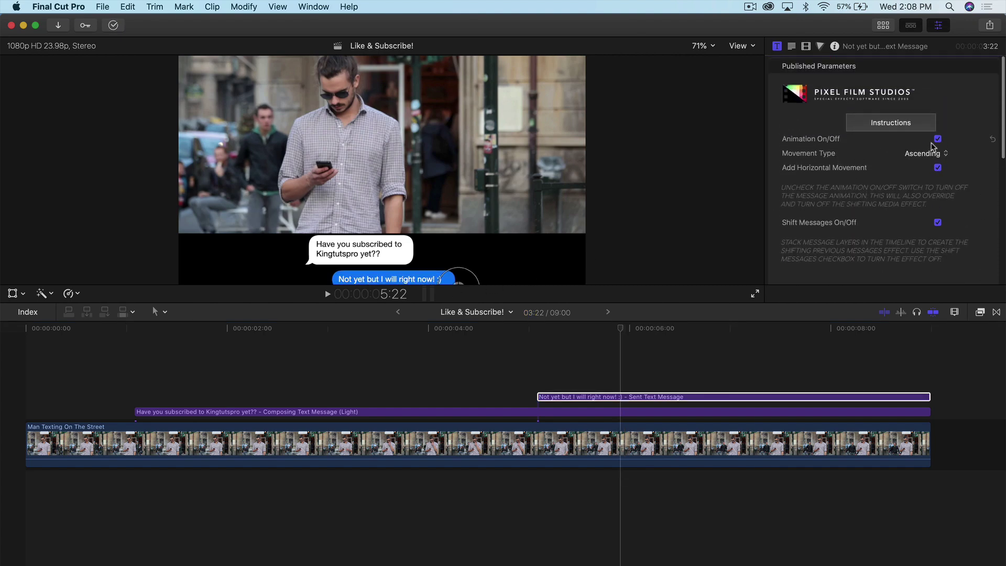
Preview the Sent Text Message title with Descending movement, then set it back to Ascending
left_click(937, 140)
left_click(937, 140)
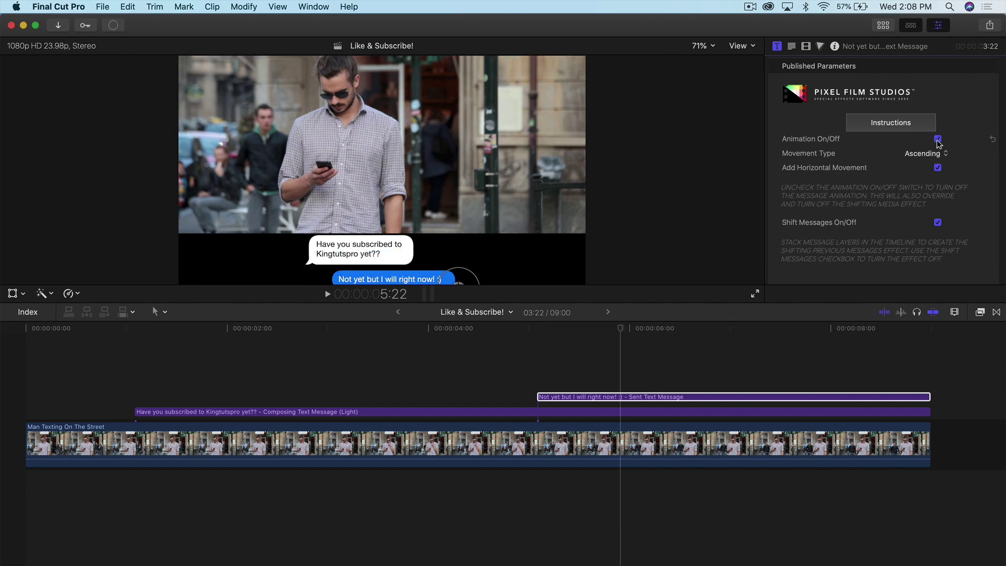
left_click(566, 397)
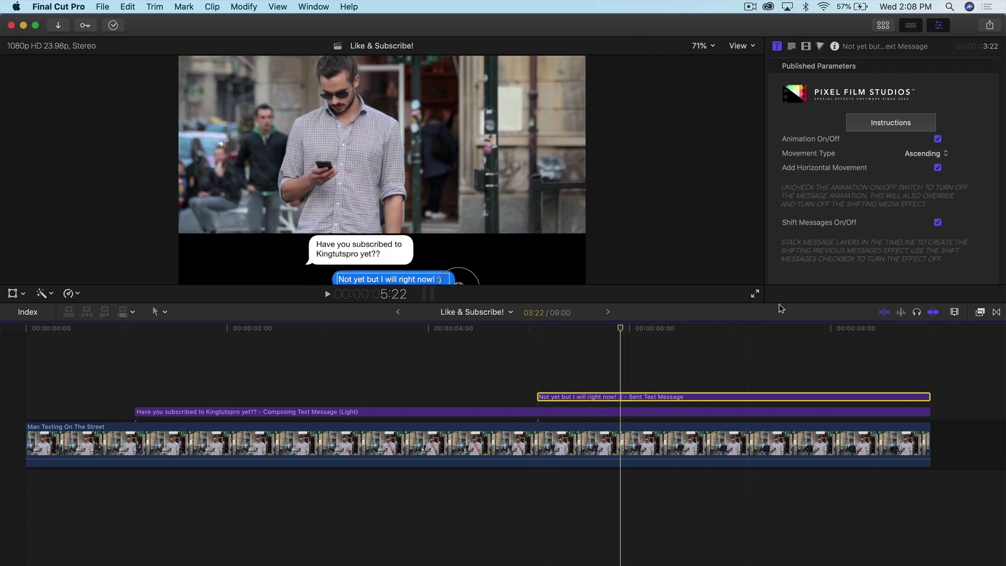
left_click(926, 154)
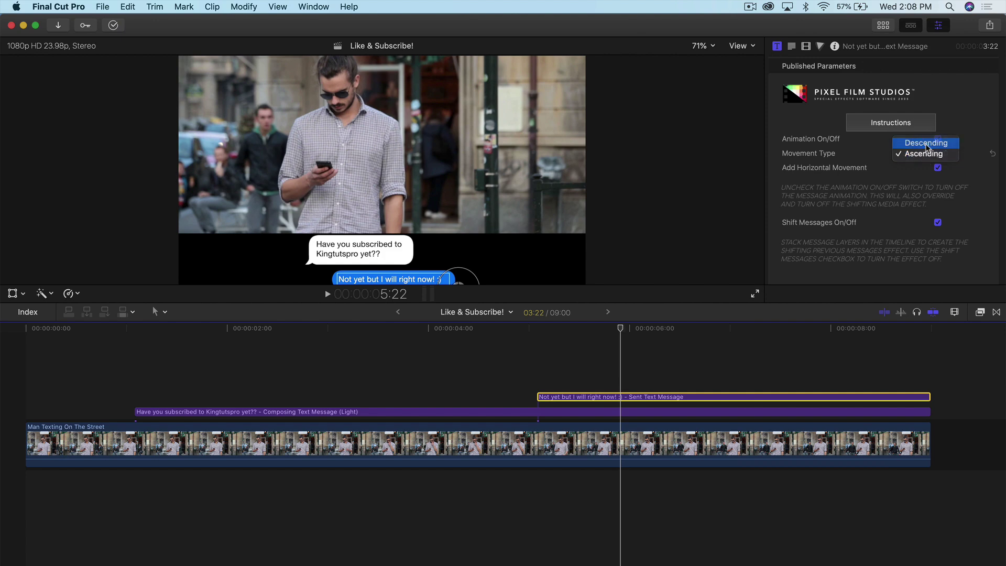
left_click(923, 141)
key("space")
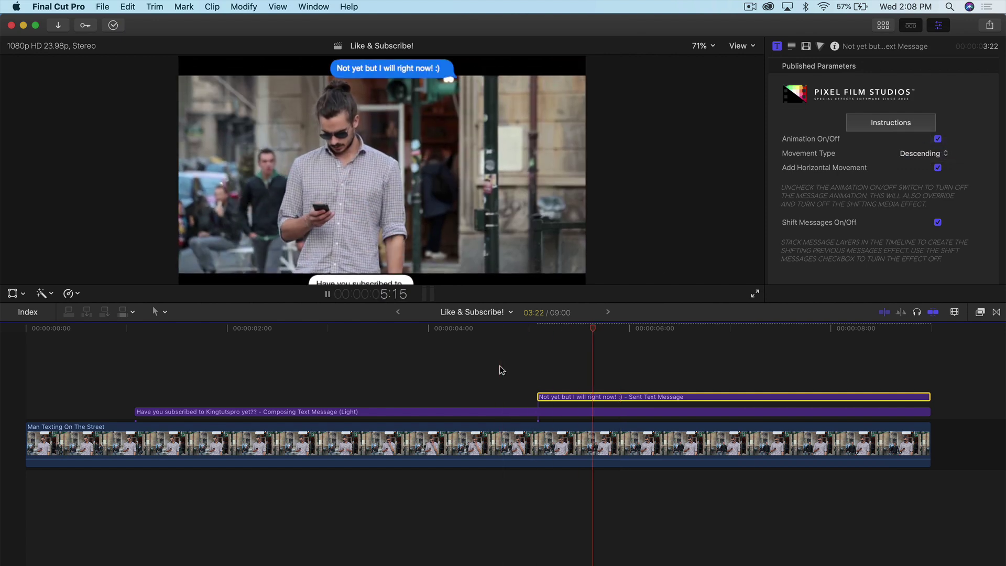
left_click(927, 153)
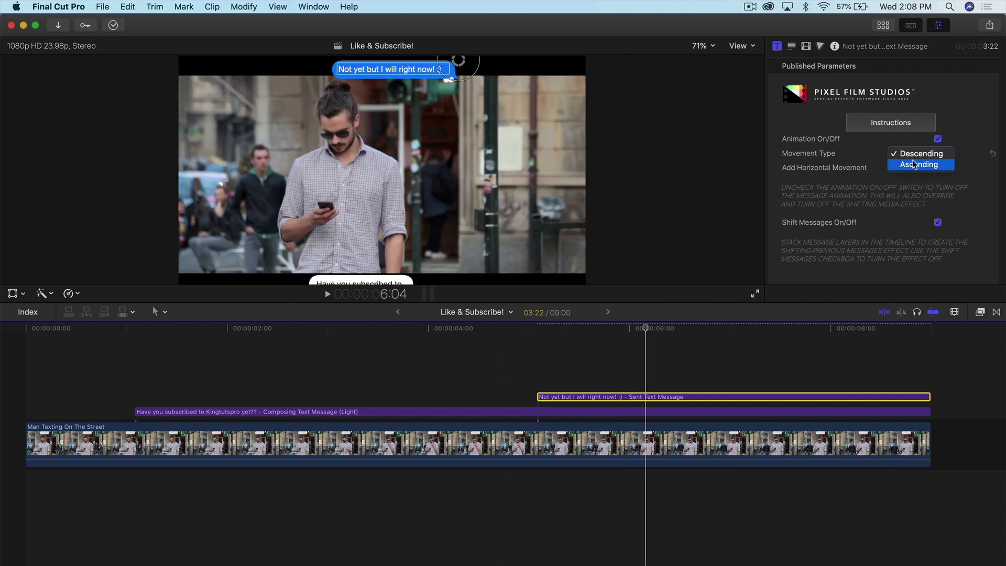
left_click(914, 164)
key("shift+question")
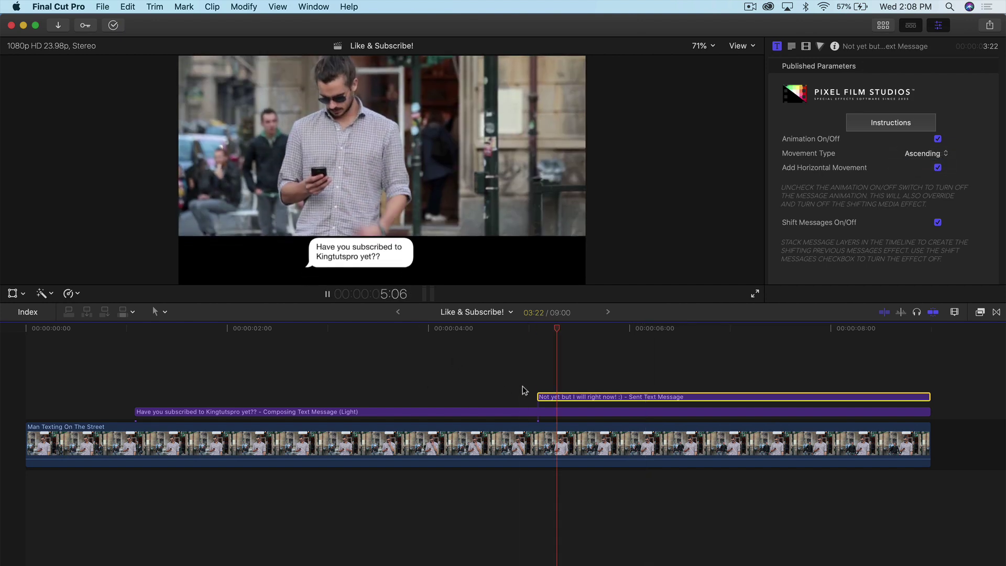
Compare the bubbles with Shift Messages off, then switch Shift Messages back on
scroll(888, 211, "down", 2)
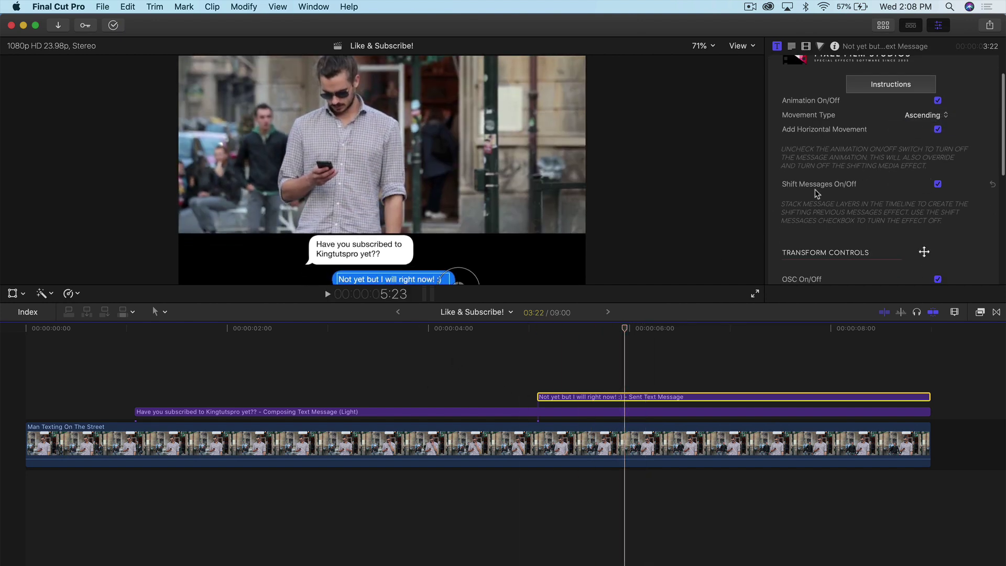
left_click(938, 184)
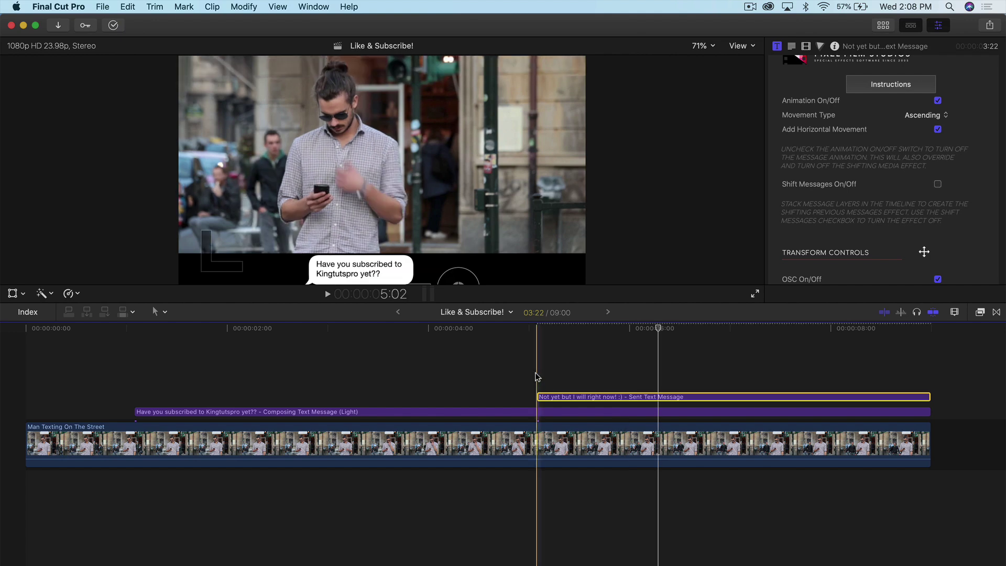
key("slash")
key("slash")
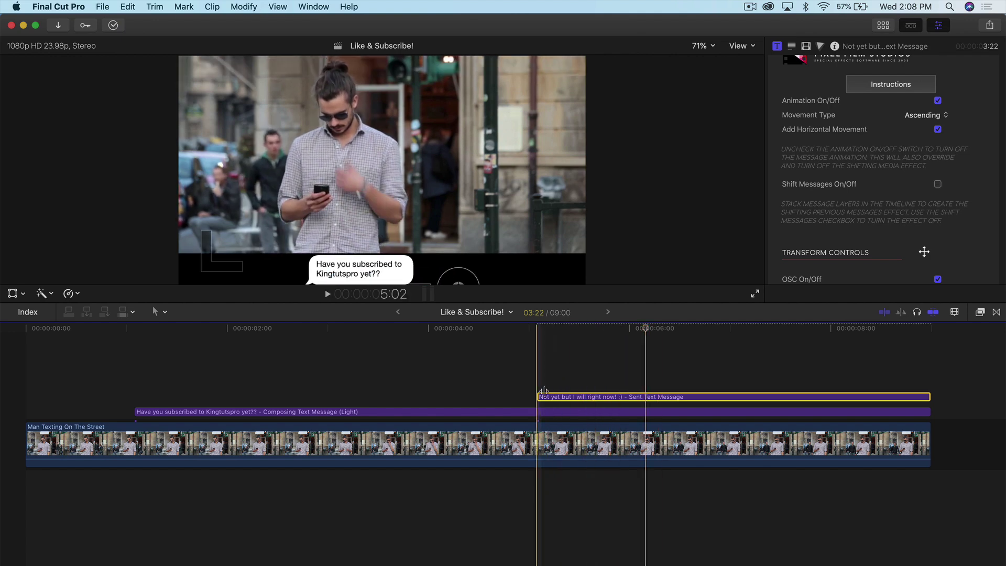
left_click(938, 185)
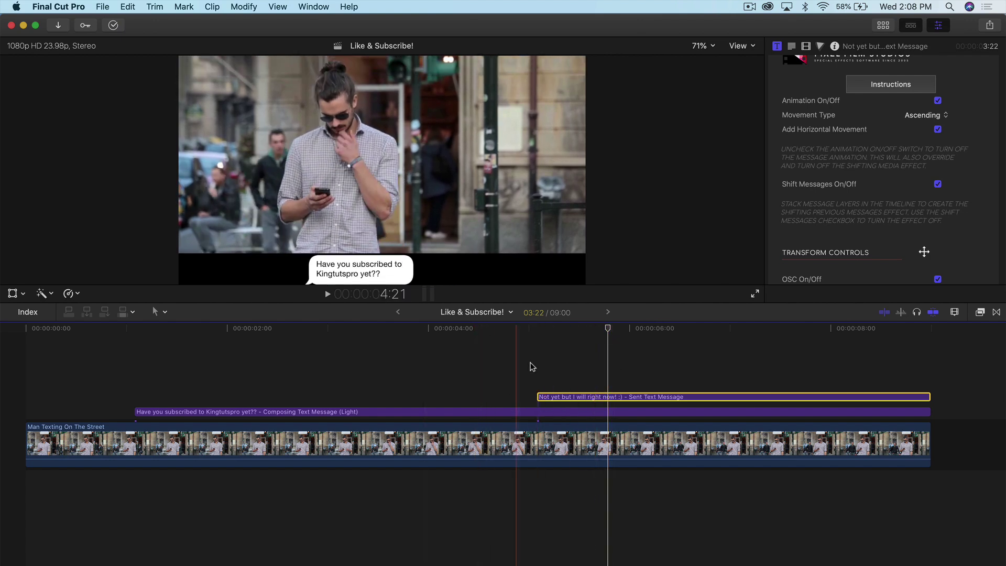
Combine both message titles into a new compound clip named message2
left_click_drag(439, 388, 558, 414)
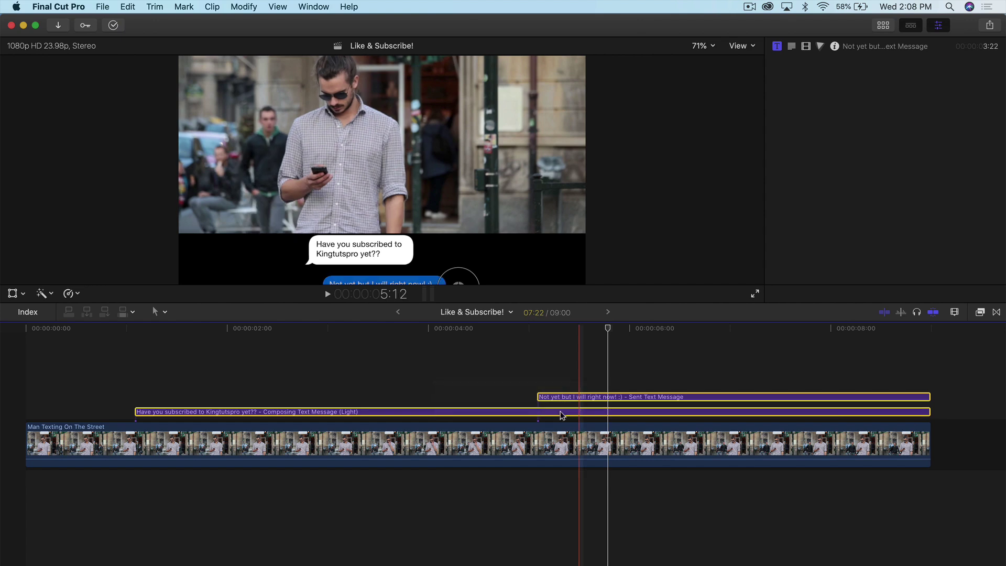
right_click(553, 392)
left_click(577, 398)
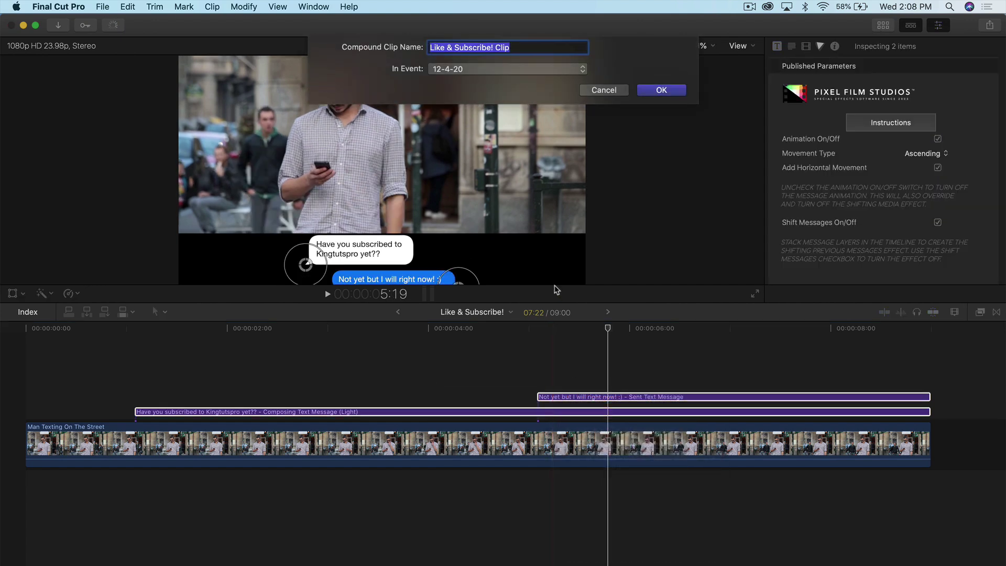
type("message")
key("Return")
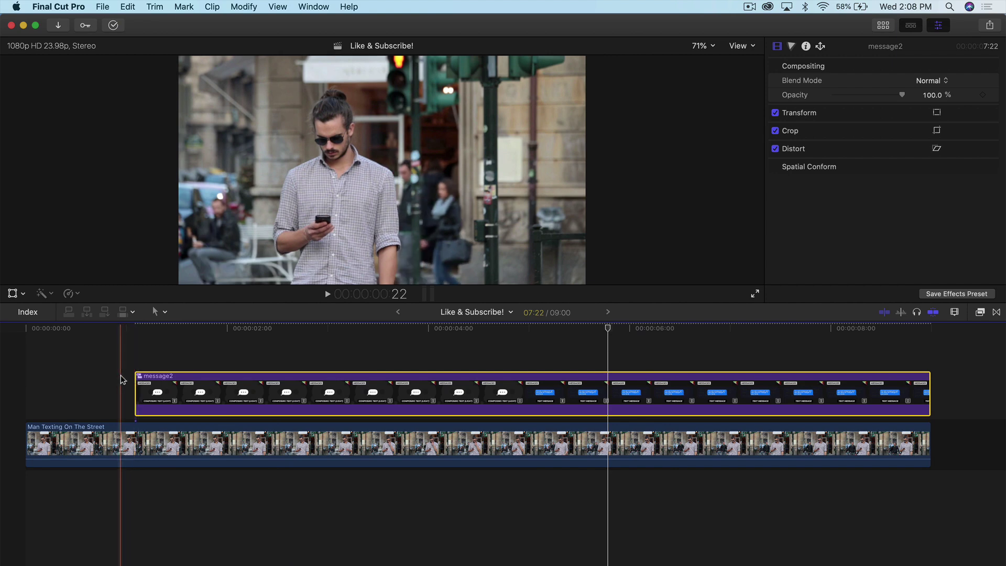
Play the compound clip to check the bubbles, then show the titles browser
key("space")
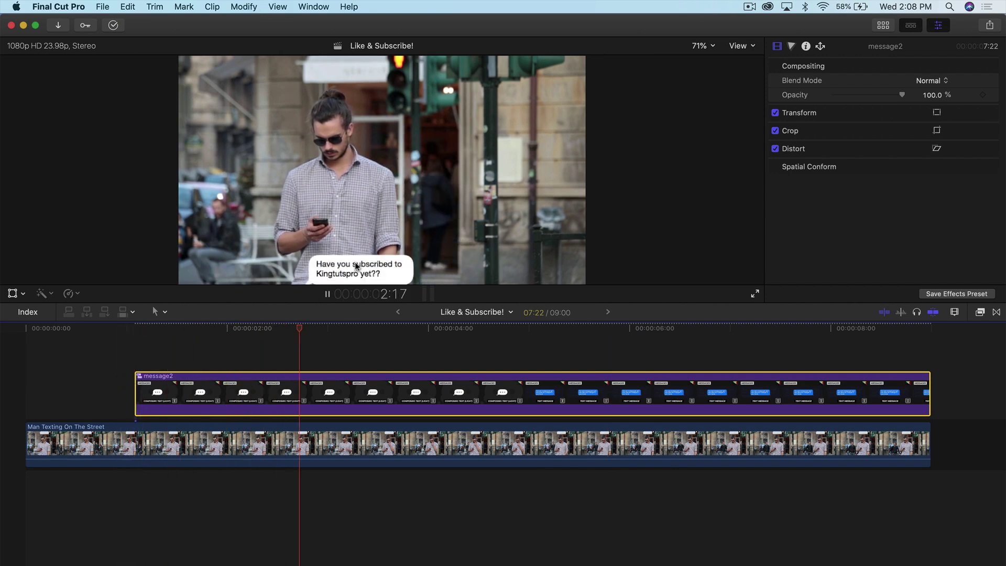
key("space")
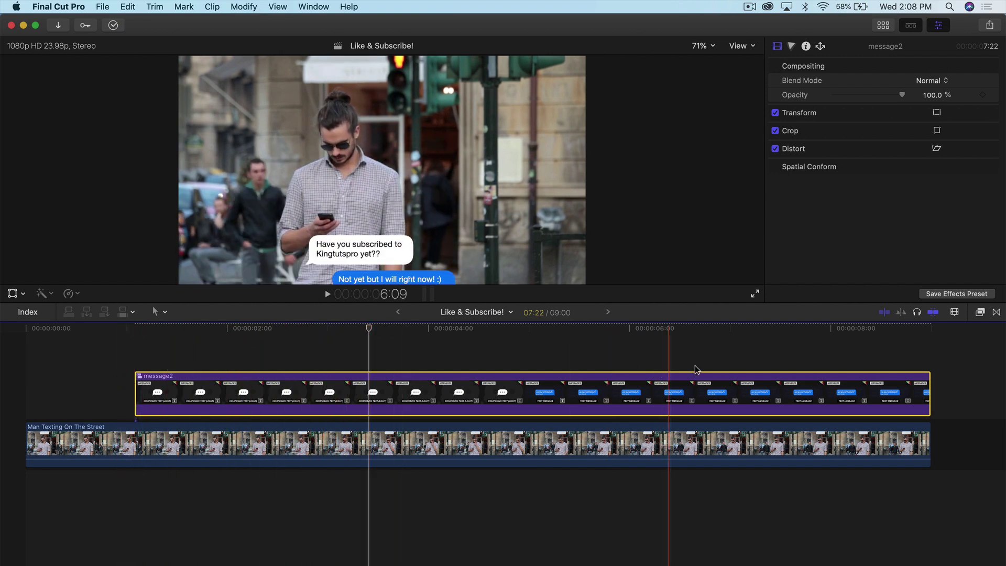
left_click(884, 25)
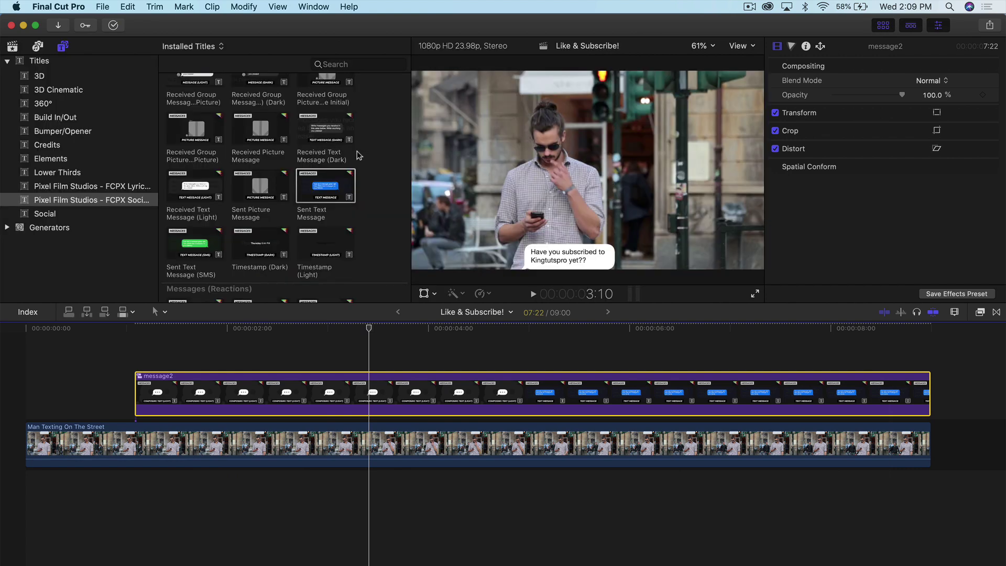
Apply the Compound Messages Tool effect to message2 and hide both browsers
scroll(373, 185, "up", 1)
key("super+5")
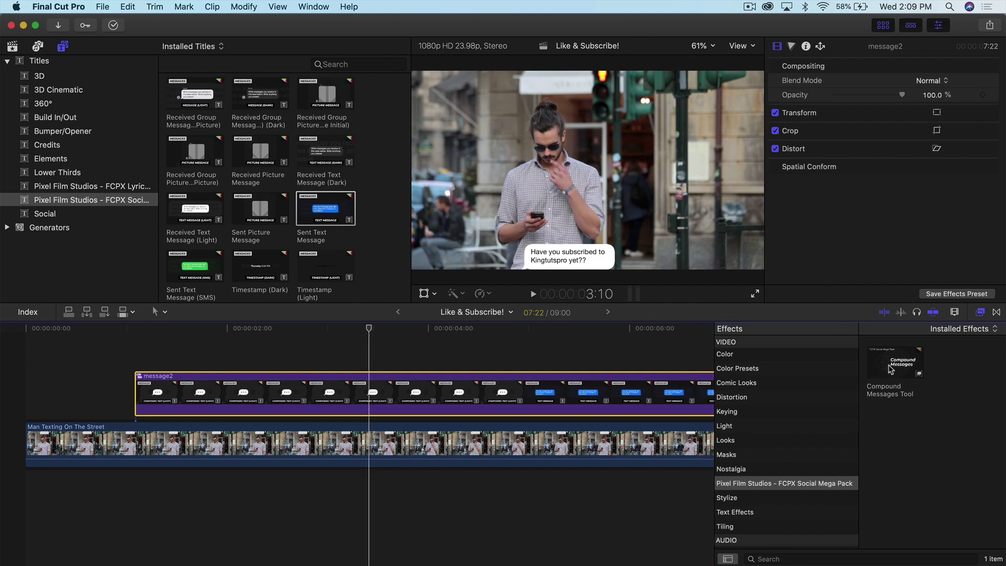
left_click_drag(889, 369, 581, 407)
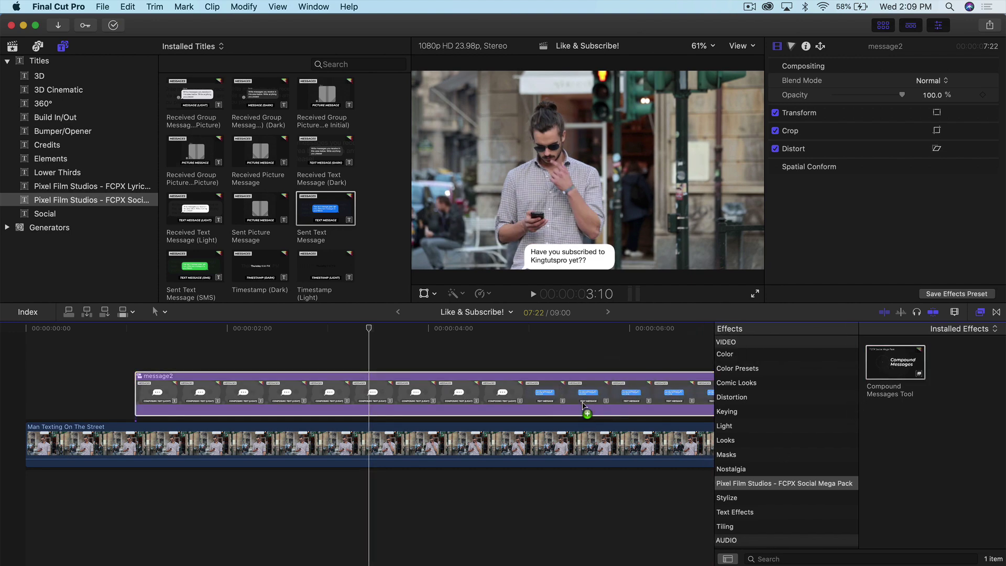
left_click(981, 313)
left_click(887, 23)
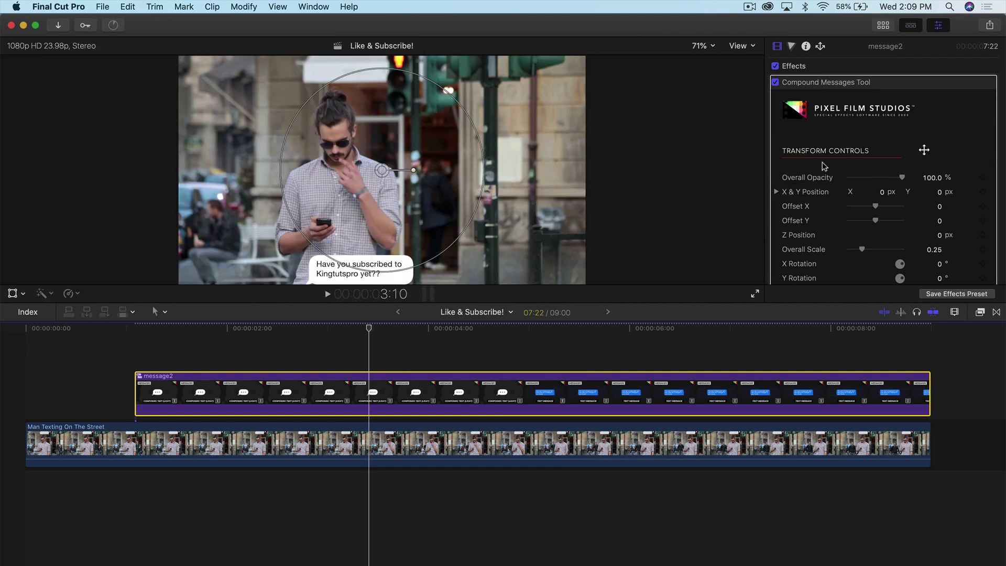
Test the effect's Overall Opacity and X Position, leaving opacity at 100%
scroll(838, 178, "down", 5)
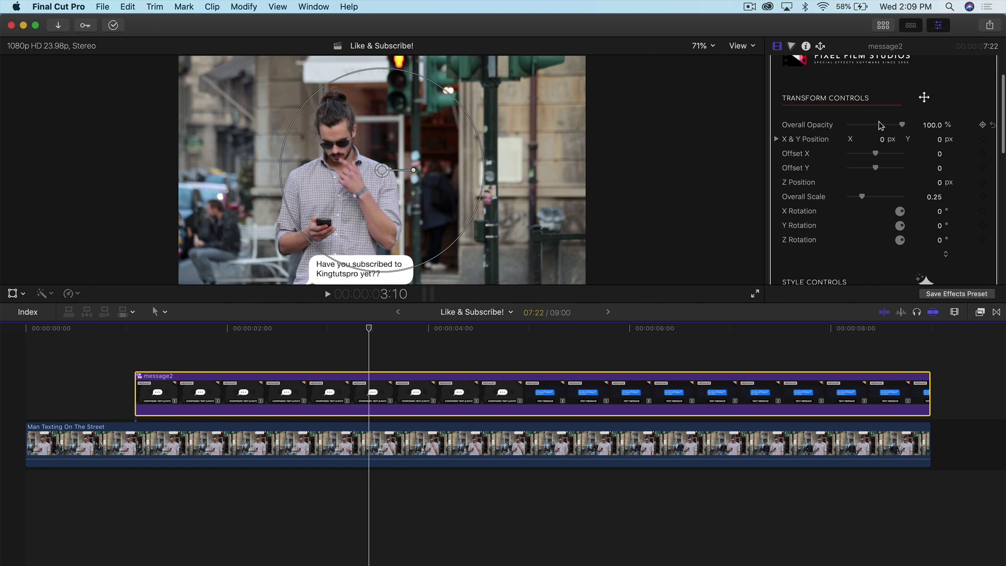
scroll(900, 147, "down", 3)
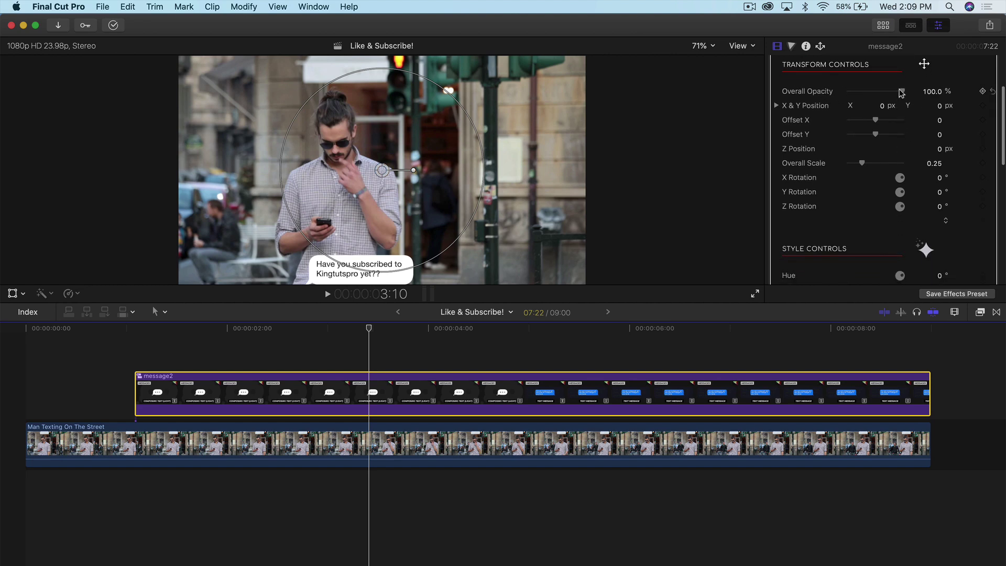
mouse_move(901, 94)
left_mouse_down()
mouse_move(844, 93)
mouse_move(928, 93)
mouse_move(876, 91)
mouse_move(902, 92)
left_mouse_up()
left_click(674, 330)
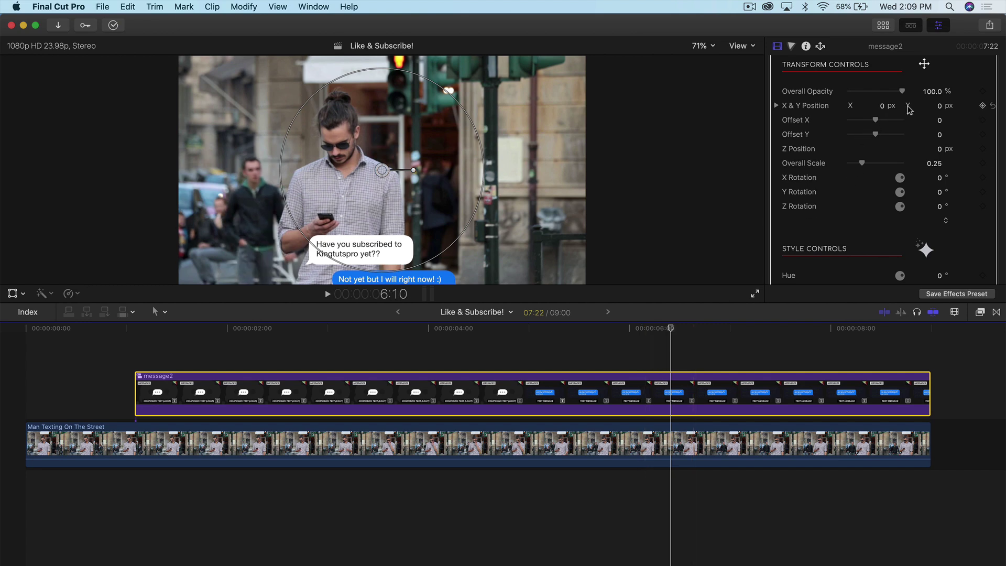
left_click_drag(884, 107, 947, 106)
Break message2 apart into its separate message titles
right_click(390, 396)
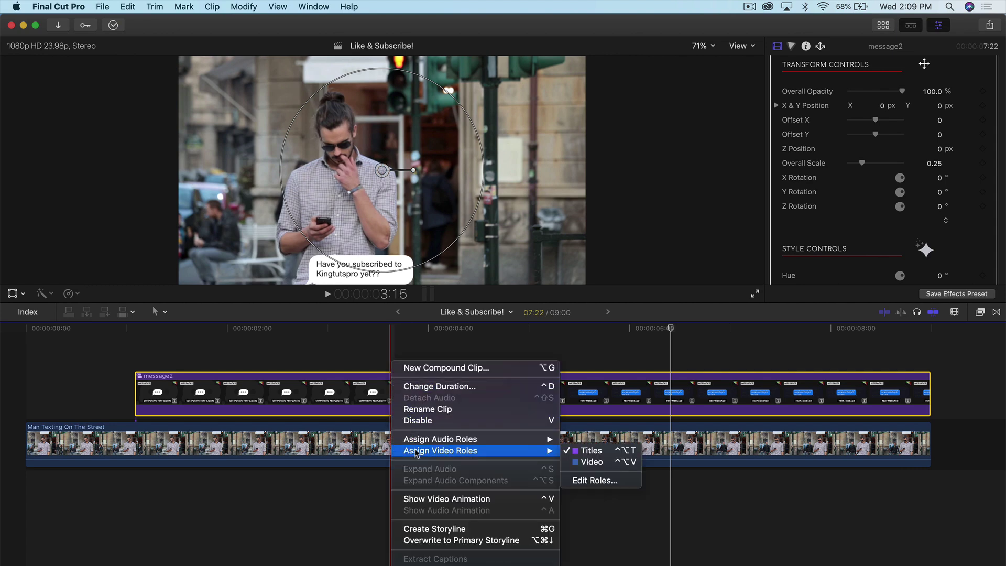
left_click(327, 398)
key("shift+super+g")
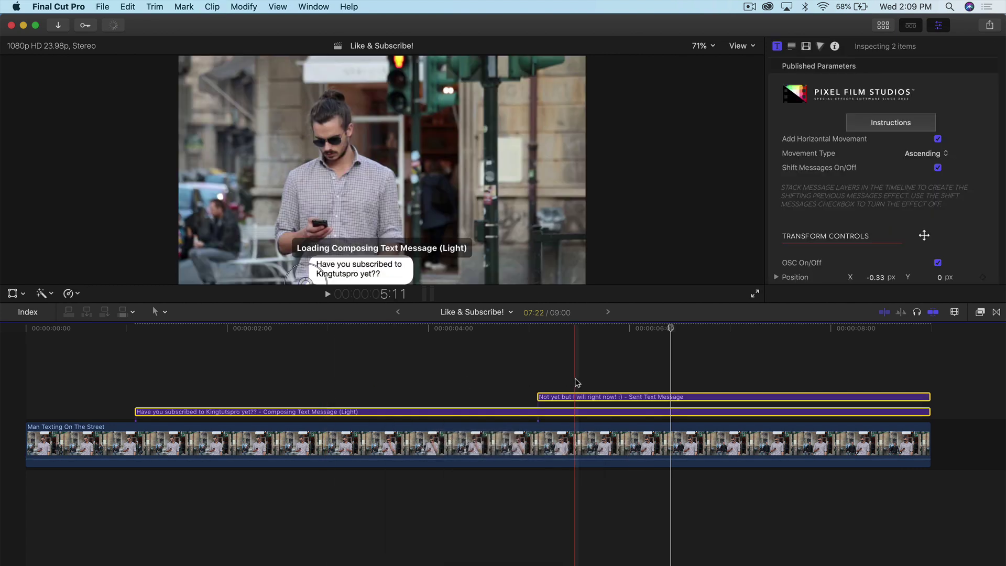
Set the grey question bubble title's Position Y to 0.15
left_click(517, 412)
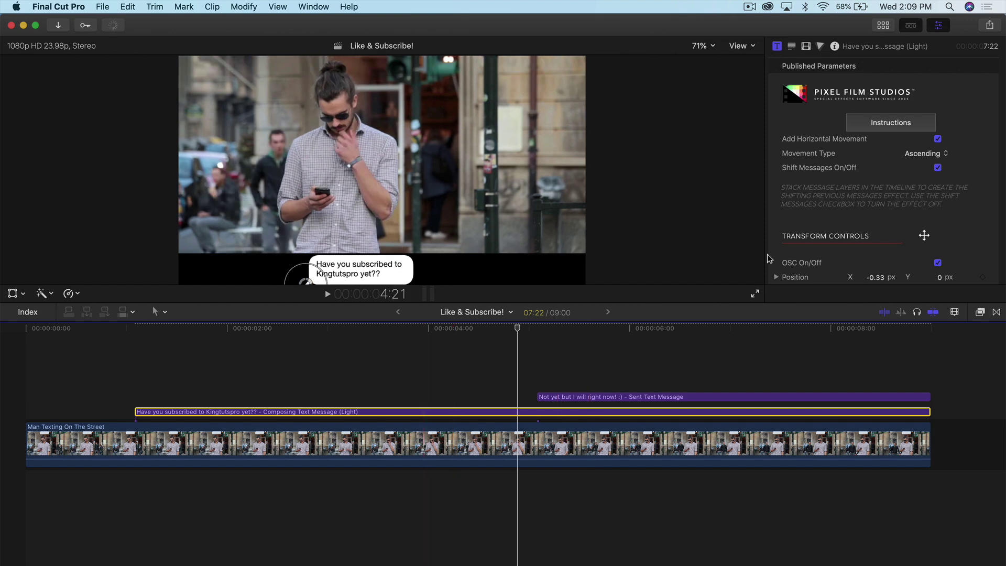
left_click(624, 333)
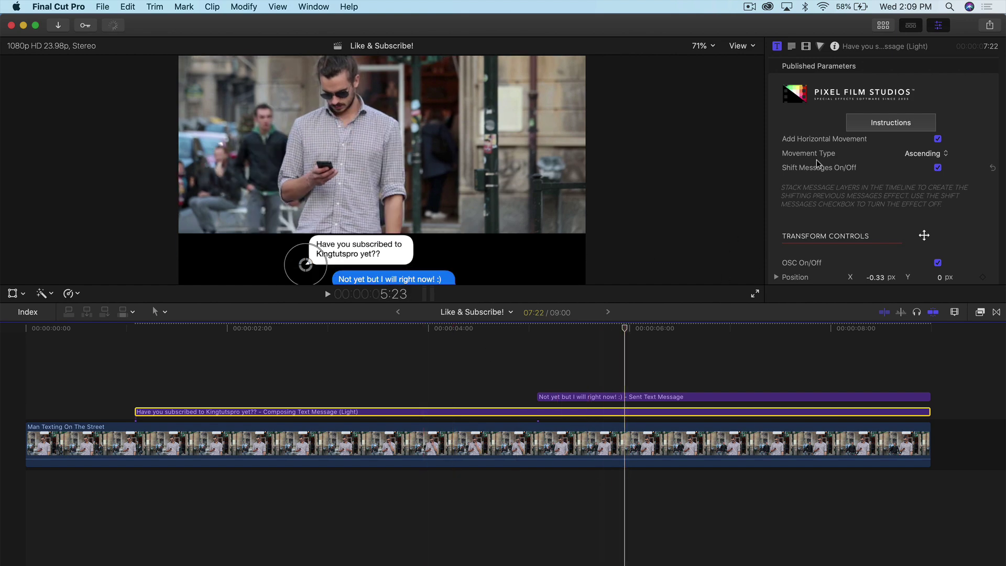
scroll(816, 159, "down", 5)
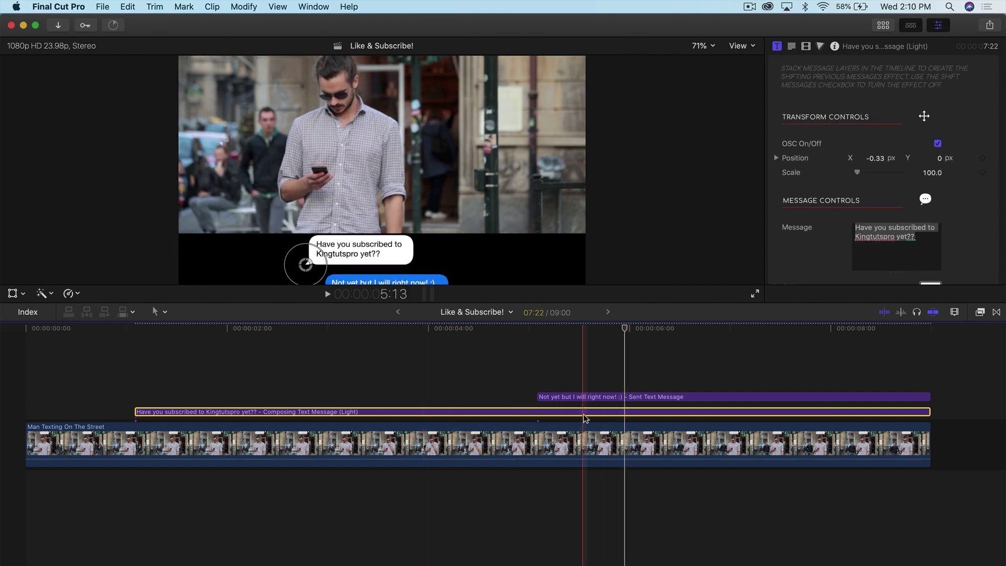
scroll(849, 236, "down", 5)
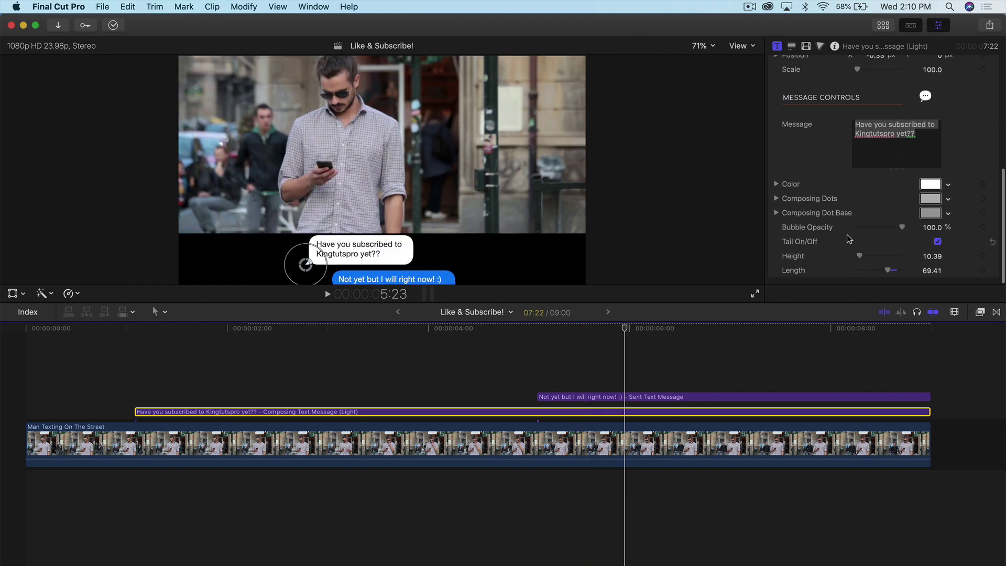
scroll(847, 234, "up", 10)
scroll(886, 188, "down", 3)
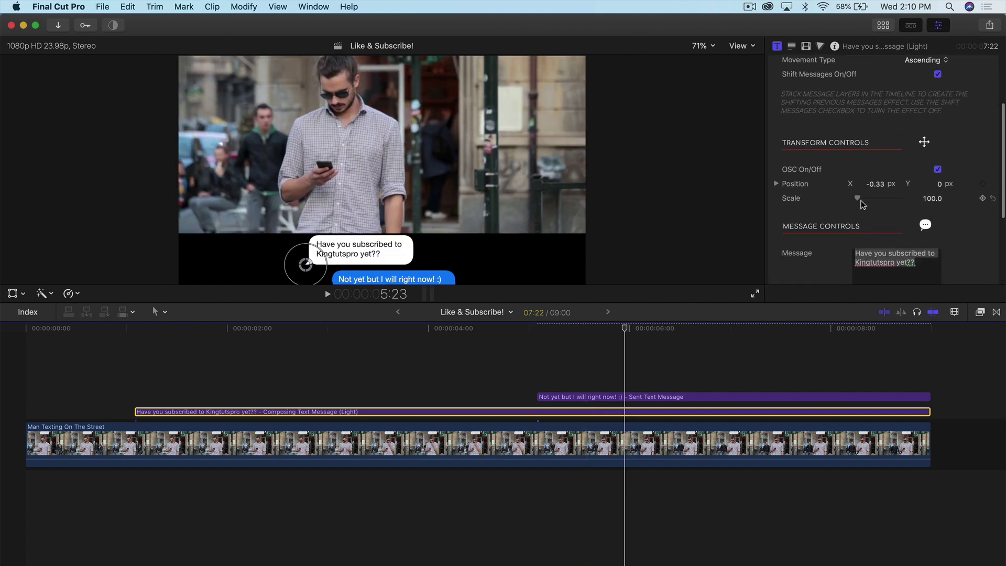
left_click(938, 184)
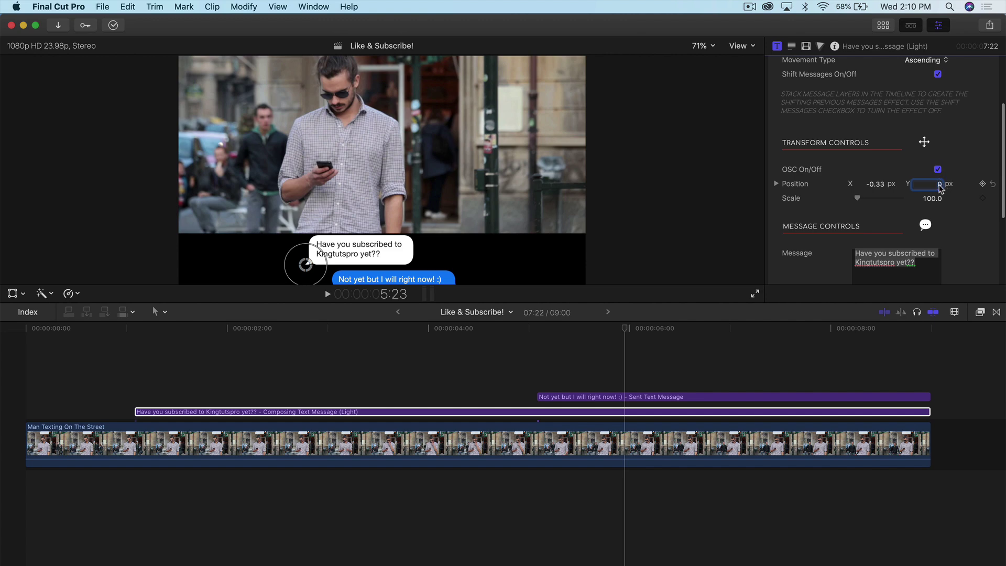
type("0.15")
key("Return")
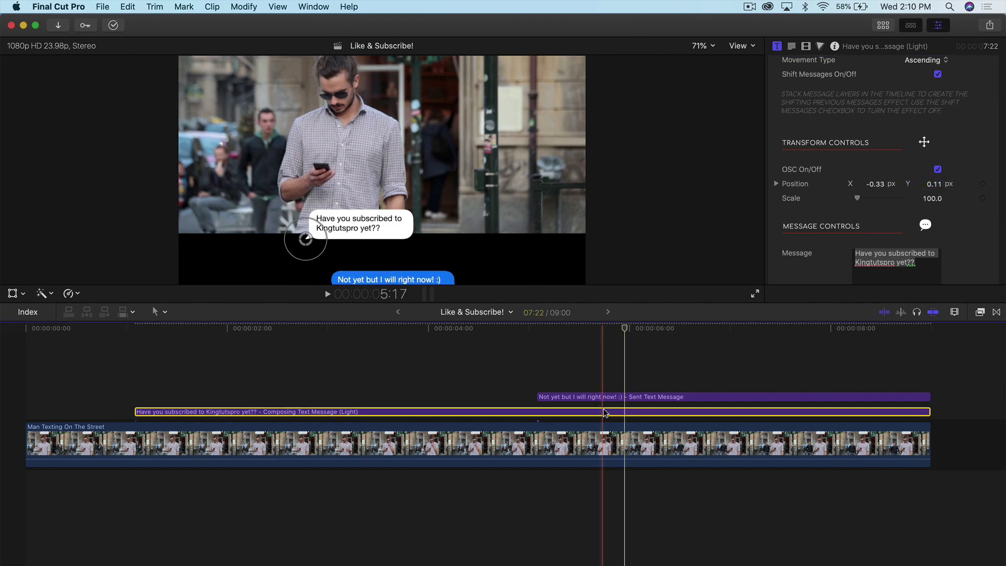
Raise the blue reply title's Position Y slightly, then select both titles
left_click(609, 397)
scroll(871, 187, "down", 4)
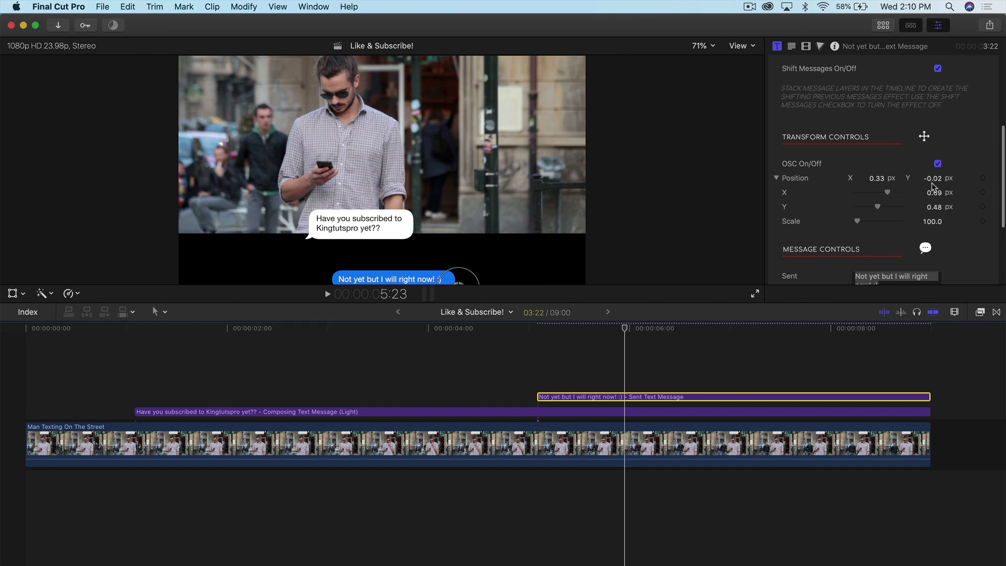
left_click_drag(932, 180, 931, 179)
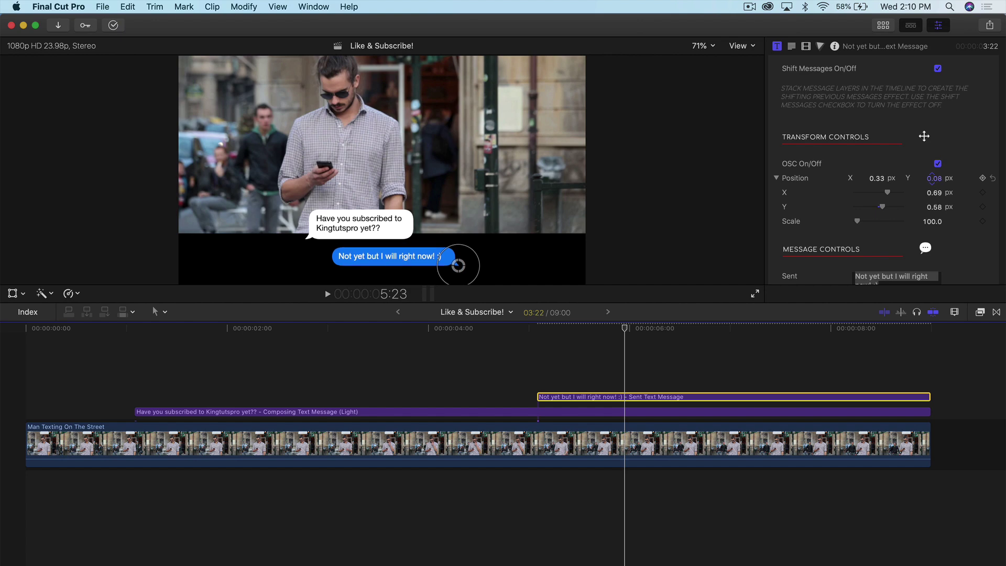
left_click_drag(528, 370, 571, 417)
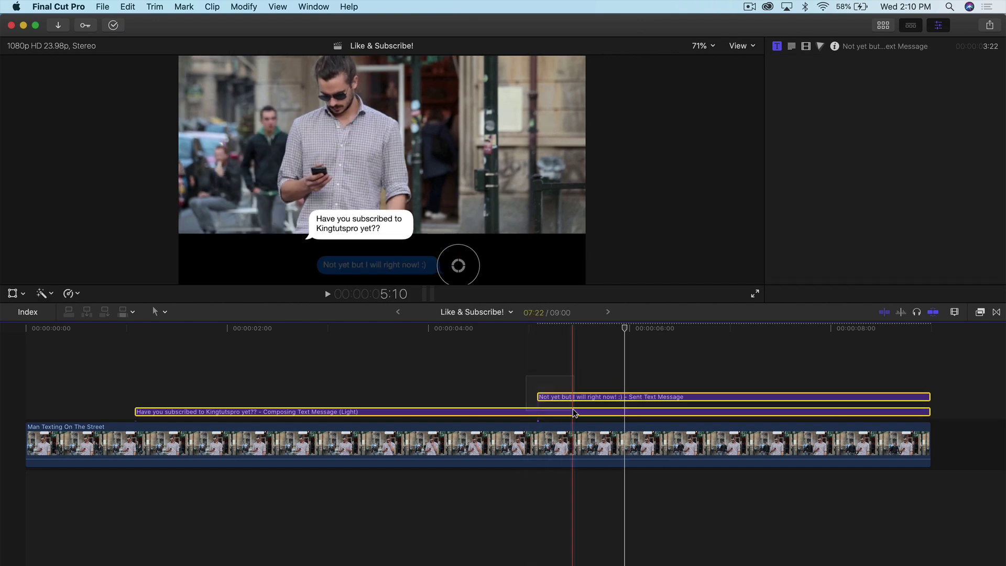
Compound the two selected titles again into a clip named message2
right_click(574, 391)
left_click(608, 397)
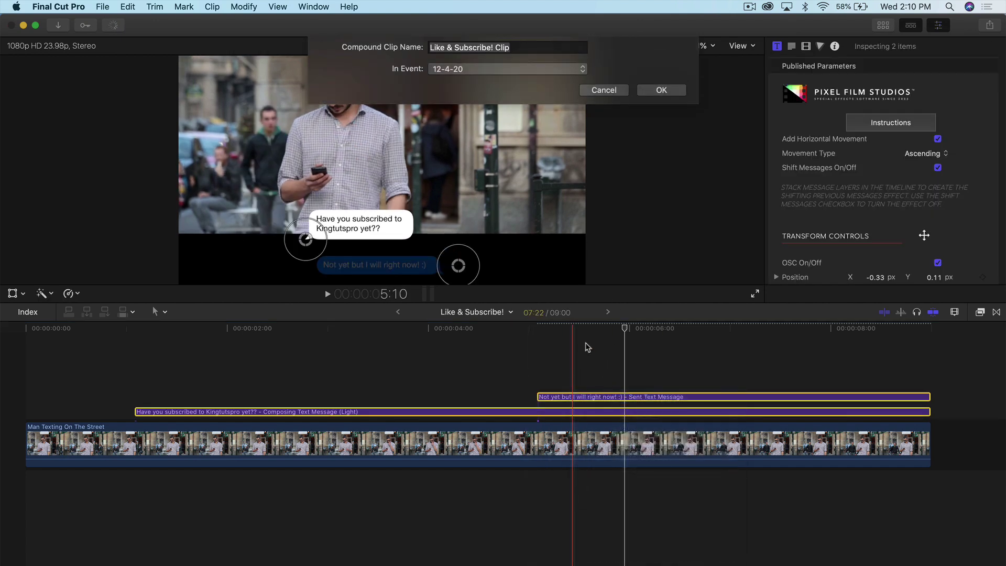
type("message2")
key("Return")
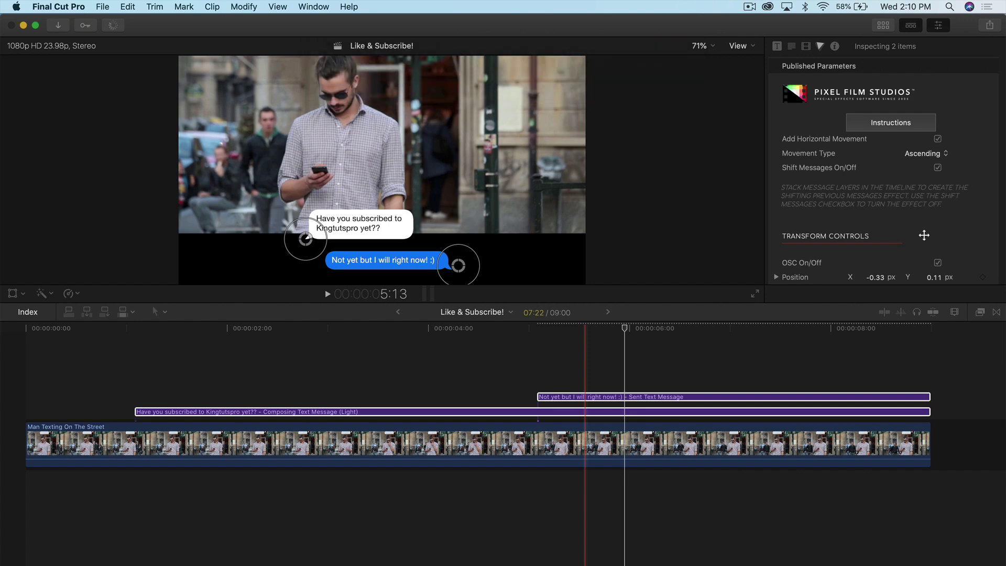
Play back message2 to preview both bubbles, then bring up the Effects browser
key("space")
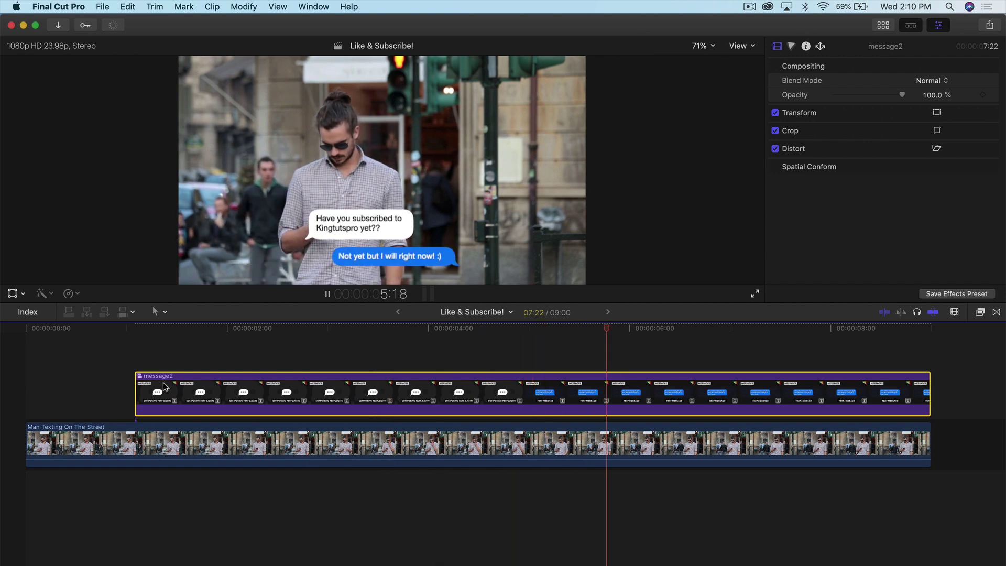
key("space")
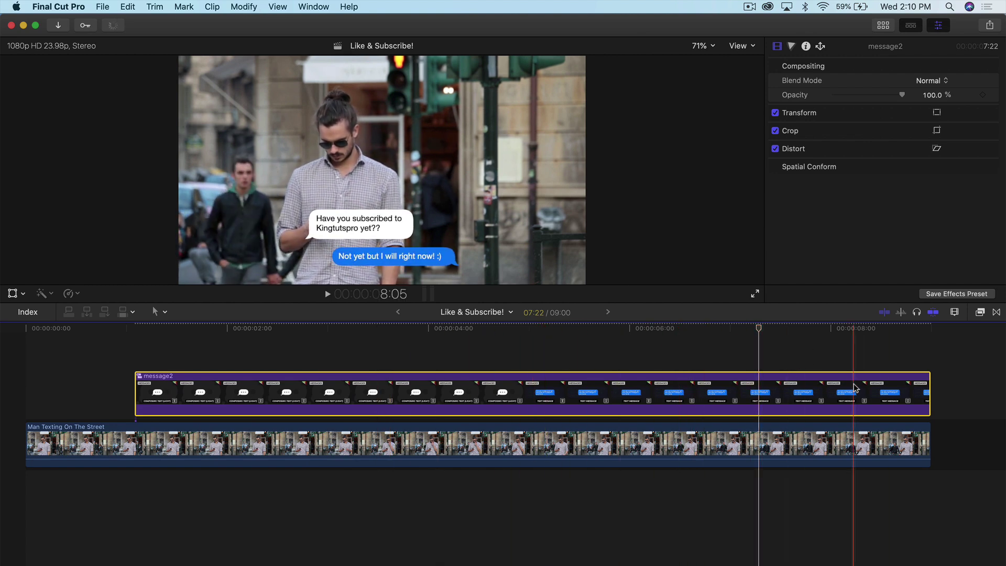
key("super+5")
Apply Compound Messages Tool to message2 and move the bubbles up to the man's right
left_click_drag(894, 363, 511, 399)
left_click(979, 311)
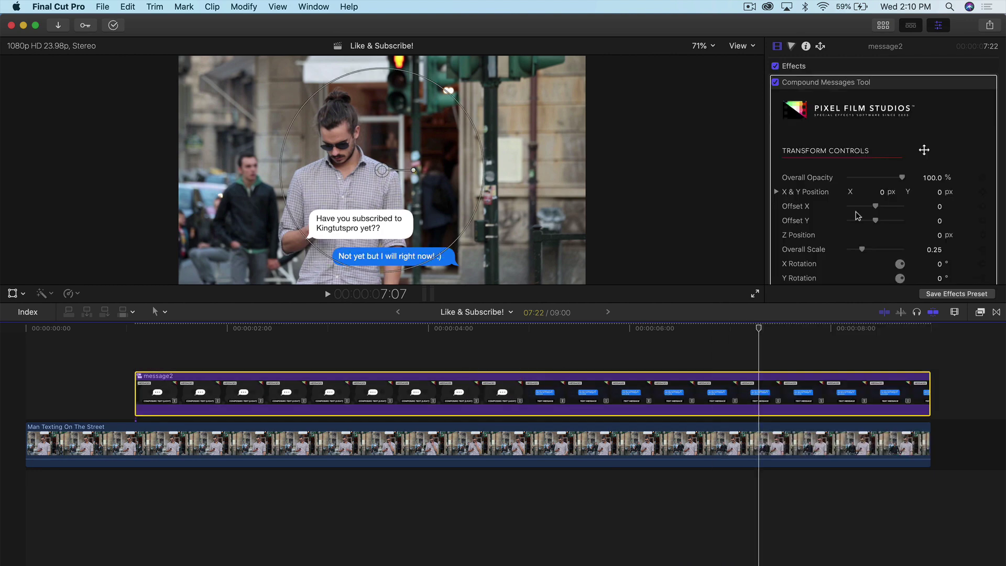
left_click_drag(365, 168, 497, 146)
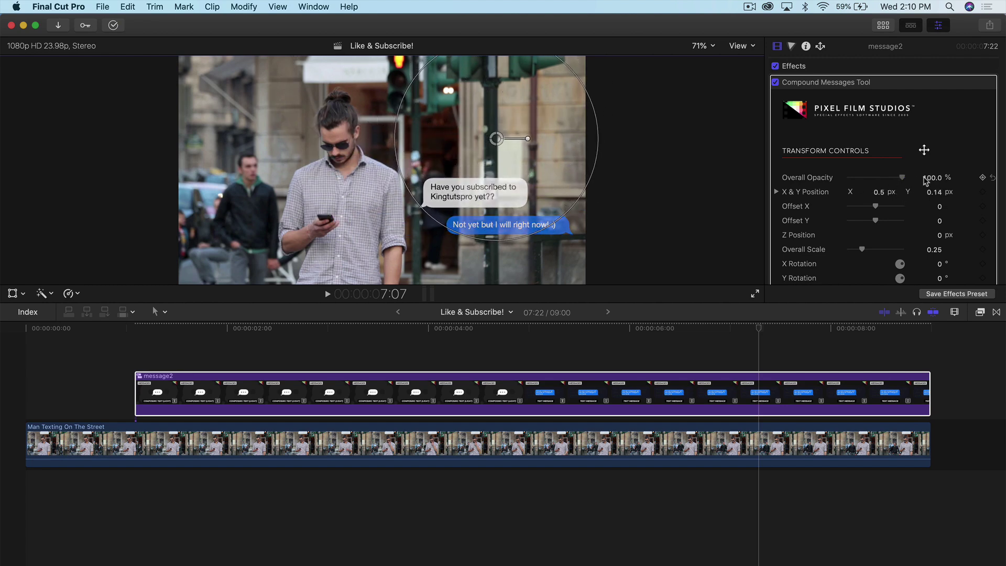
mouse_move(875, 206)
left_mouse_down()
mouse_move(891, 221)
mouse_move(859, 221)
mouse_move(875, 220)
left_mouse_up()
Rotate the bubbles to X Rotation -10° and Y Rotation -31°, then deselect message2
scroll(941, 144, "down", 5)
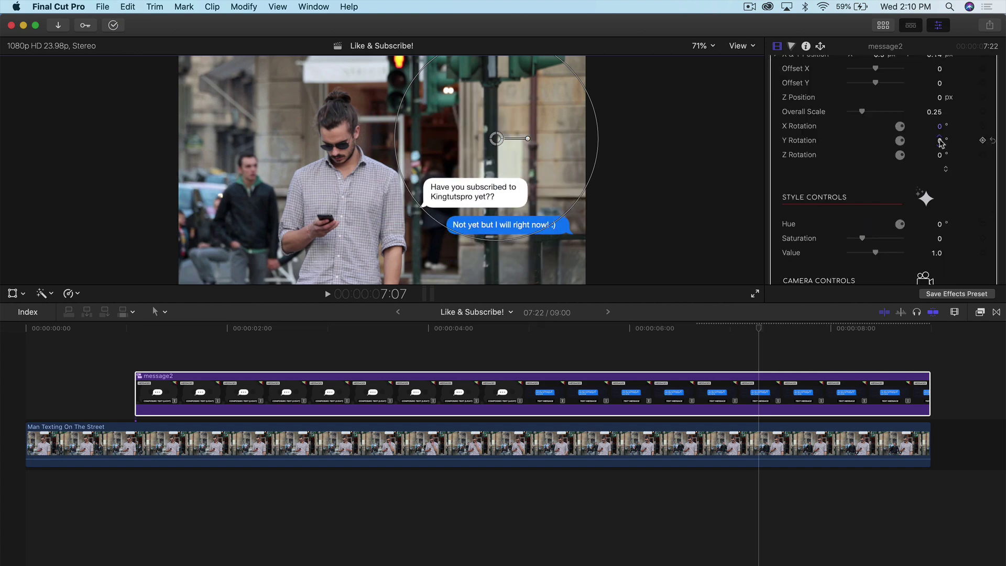
left_click_drag(941, 142, 936, 138)
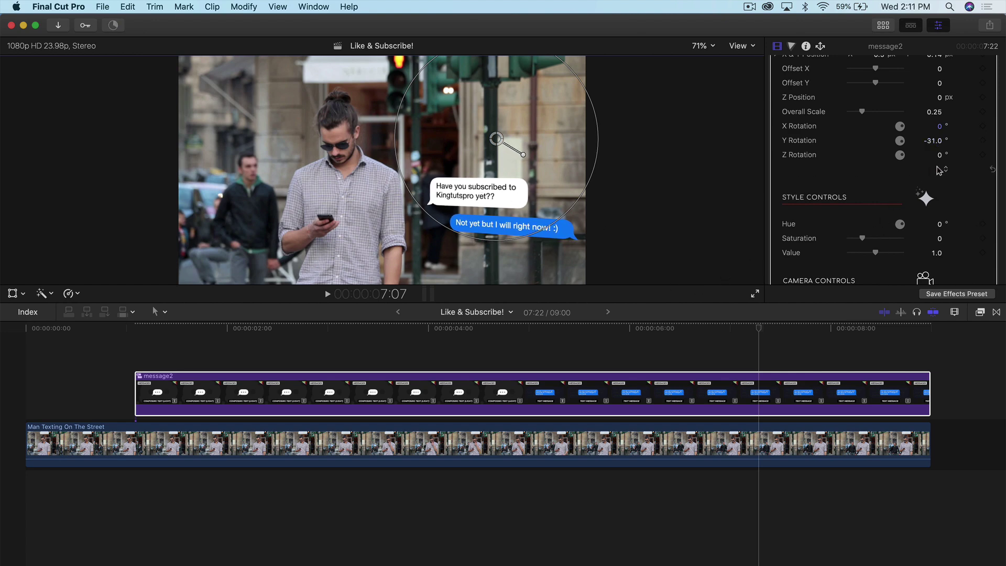
left_click_drag(941, 131, 941, 134)
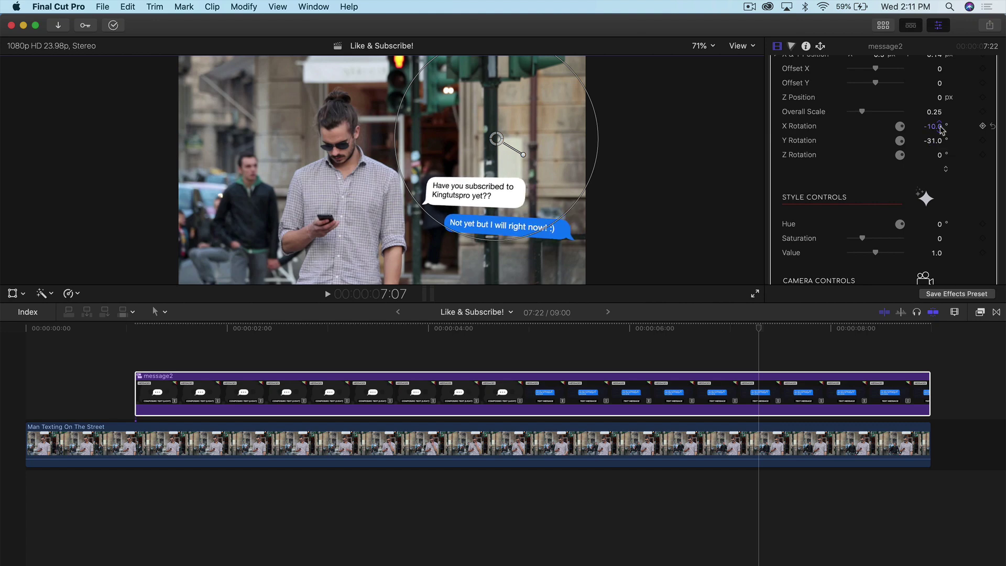
left_click_drag(765, 335, 418, 380)
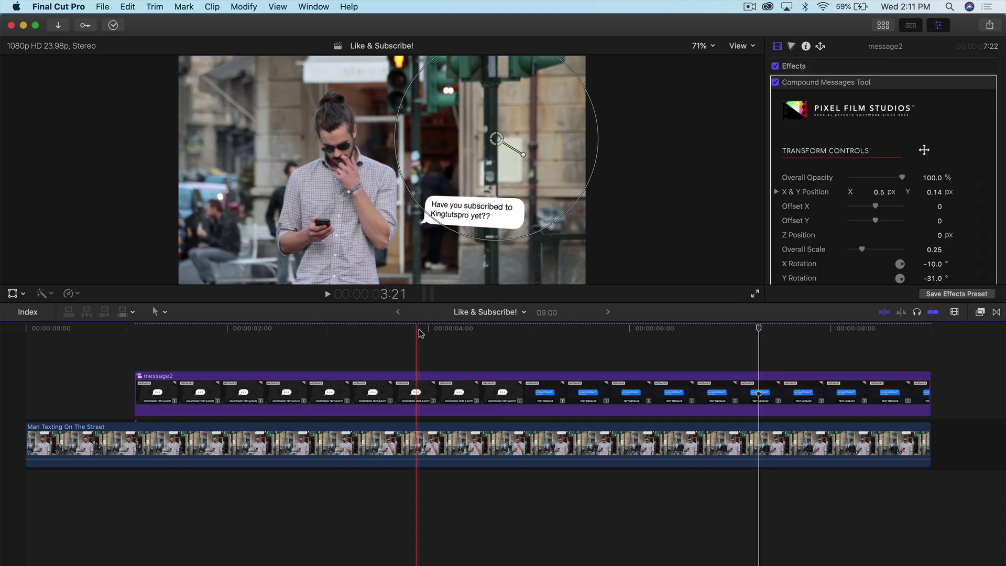
left_click(133, 331)
key("space")
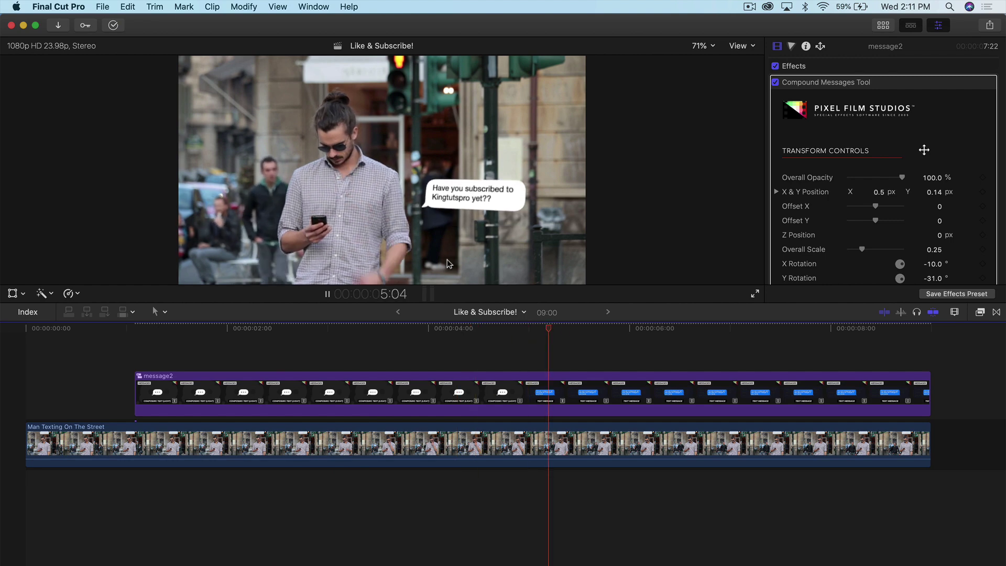
key("space")
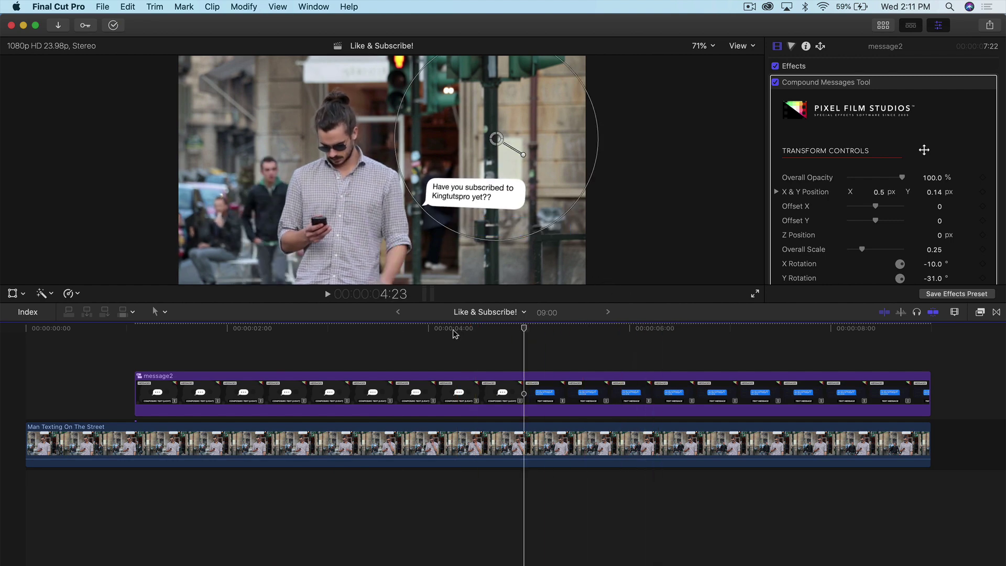
left_click(641, 355)
left_click(399, 357)
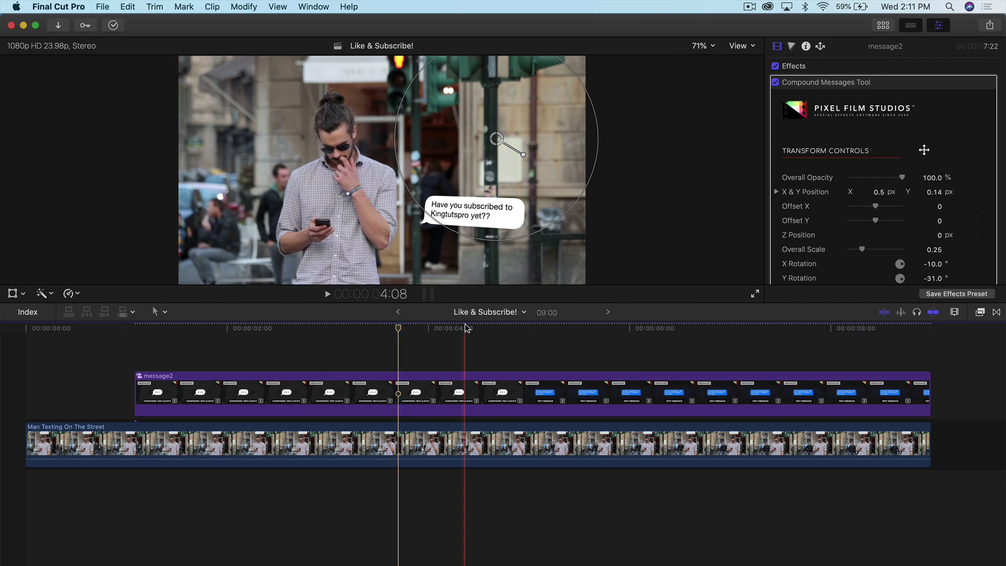
left_click(487, 329)
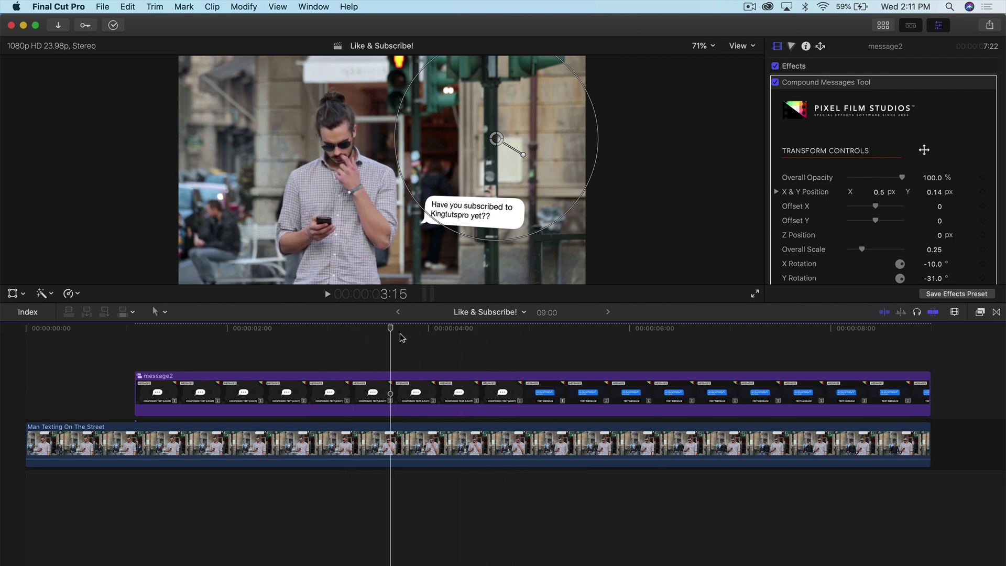
left_click(415, 340)
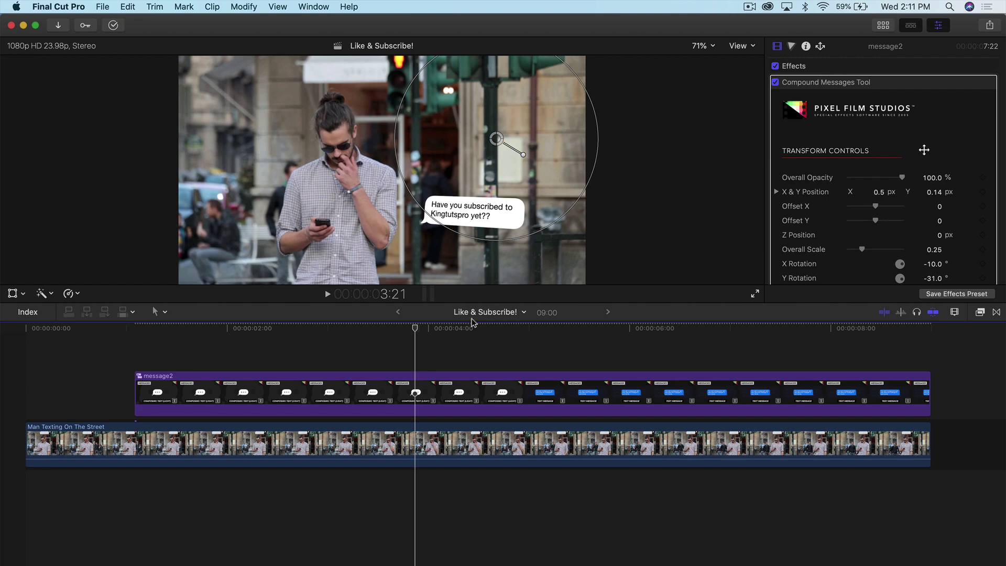
left_click(494, 328)
scroll(854, 217, "down", 5)
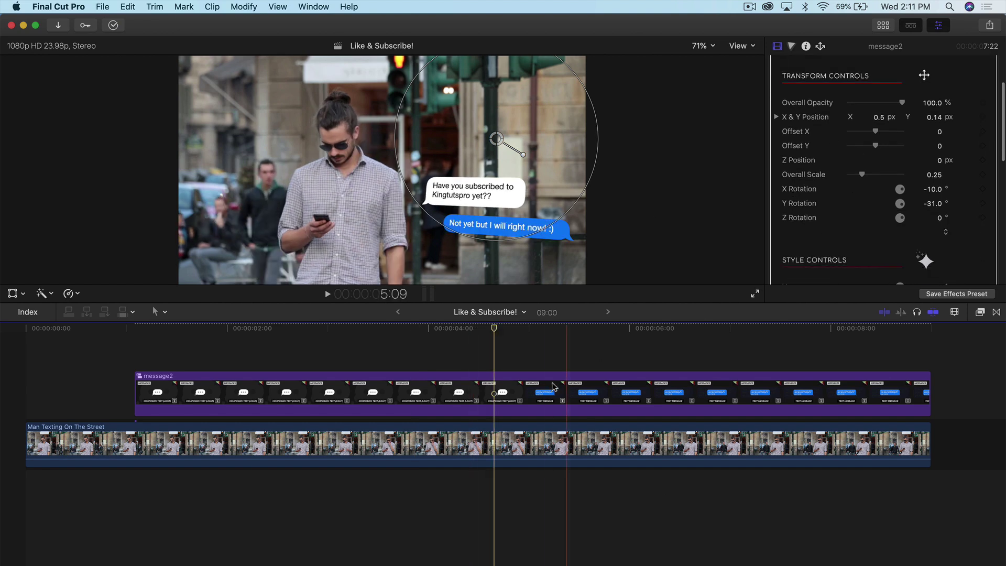
Try Saturation and Hue, then set DOF Blur Amount 62 with focus 176–182
scroll(862, 193, "down", 8)
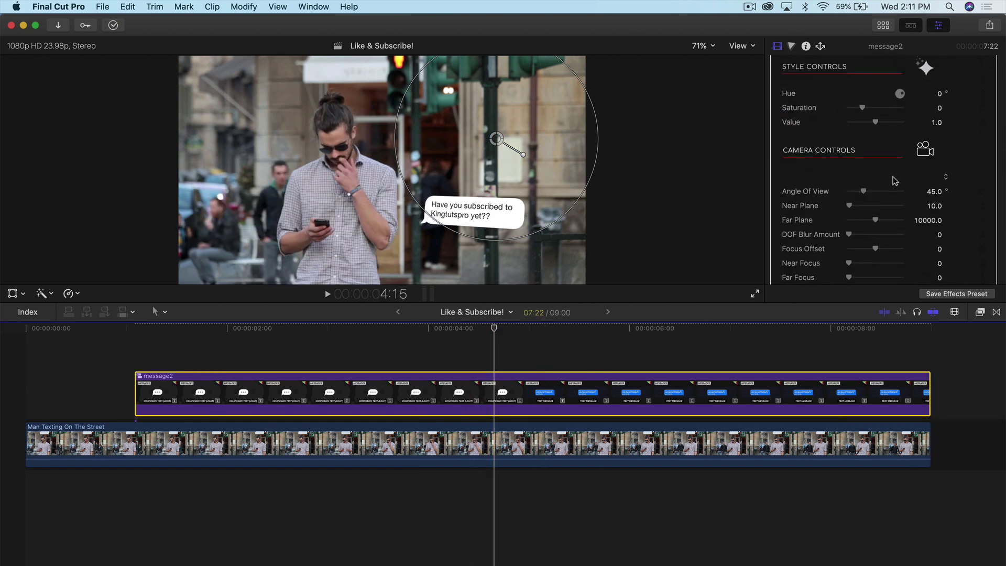
scroll(818, 92, "up", 5)
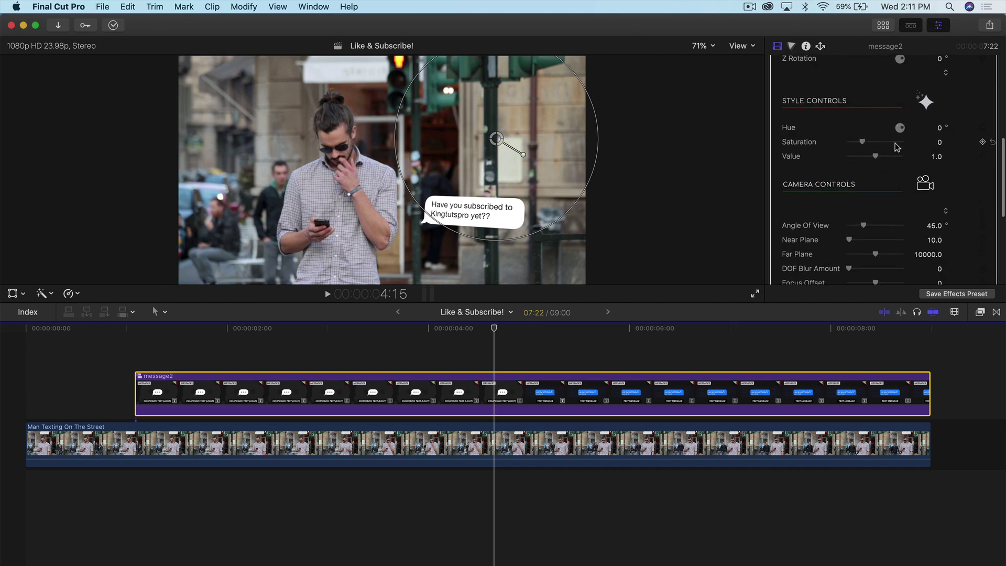
left_click_drag(861, 142, 906, 130)
left_click(616, 328)
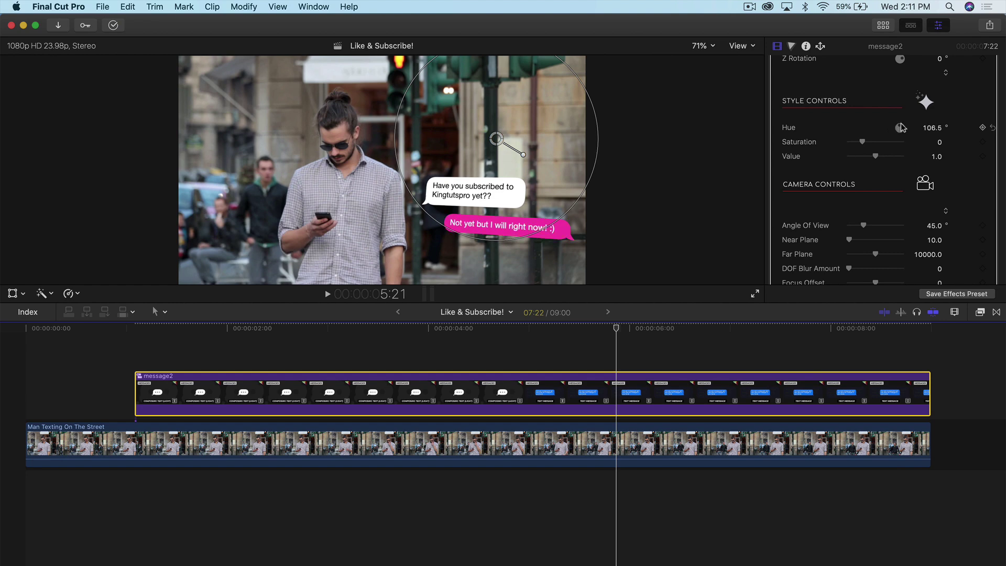
left_click_drag(901, 128, 897, 131)
scroll(850, 92, "down", 4)
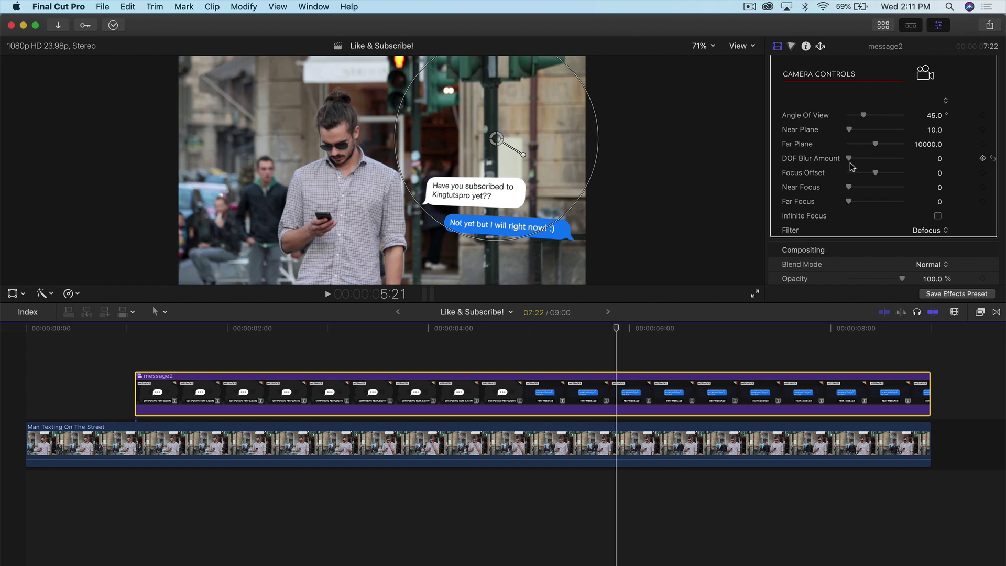
left_click_drag(857, 159, 882, 159)
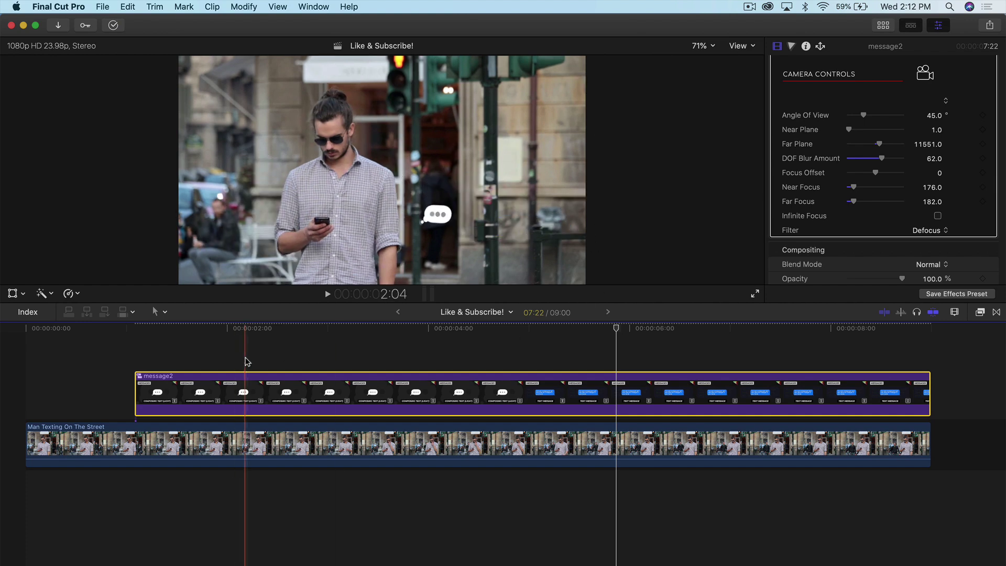
Play back to check the blur, then browse the Pixel Film Studios social media titles
key("space")
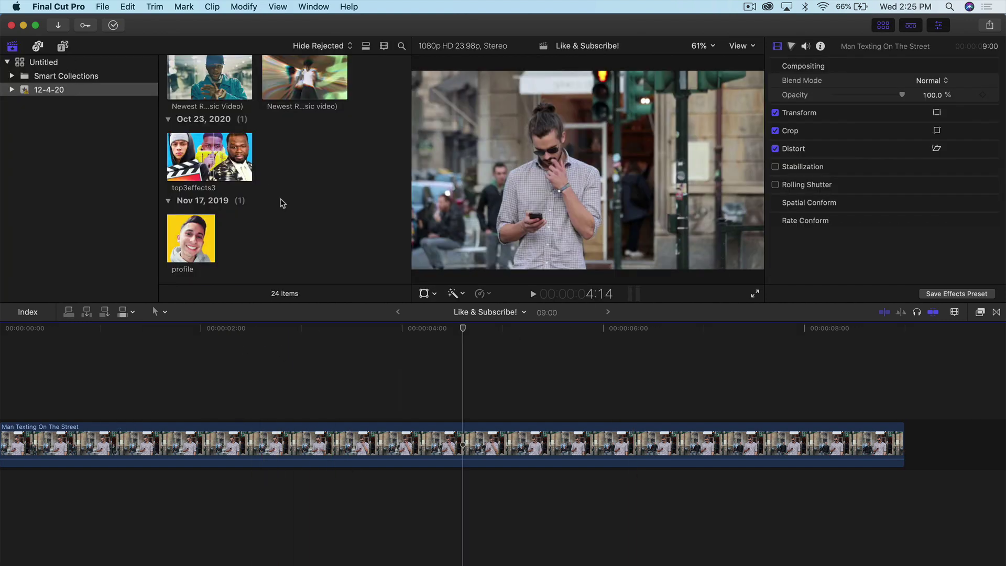
key("super+alt+1")
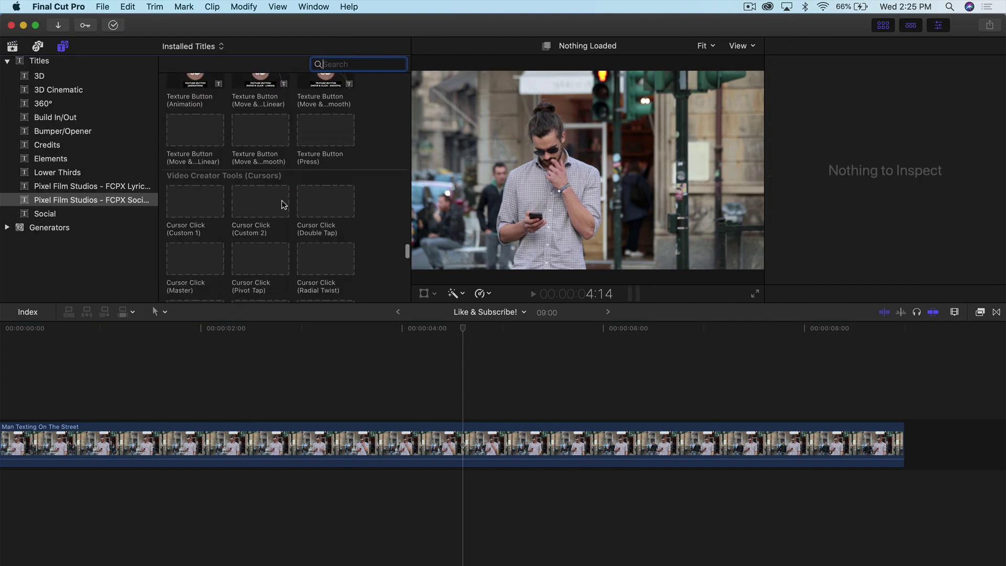
scroll(282, 204, "down", 10)
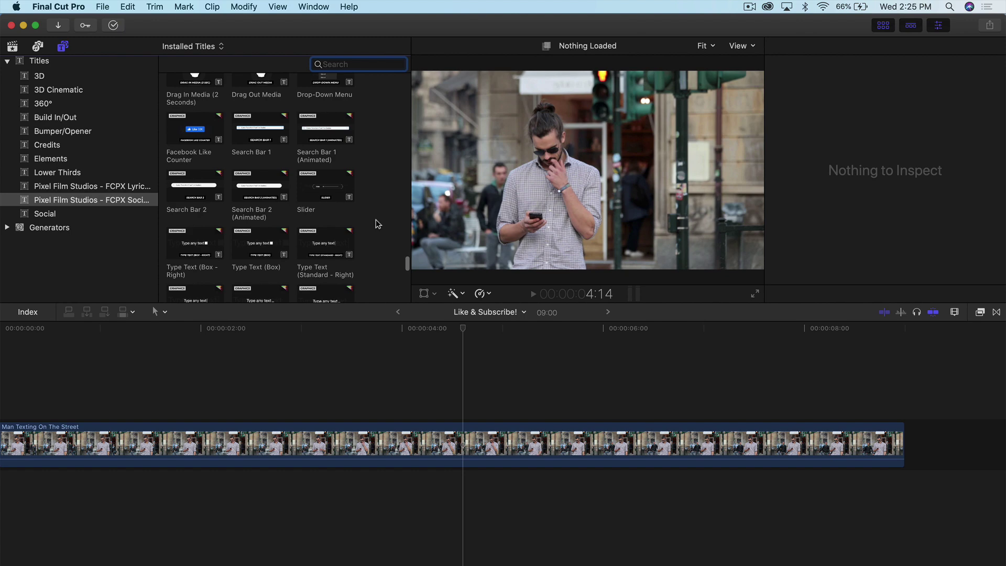
scroll(375, 224, "down", 4)
scroll(375, 224, "down", 8)
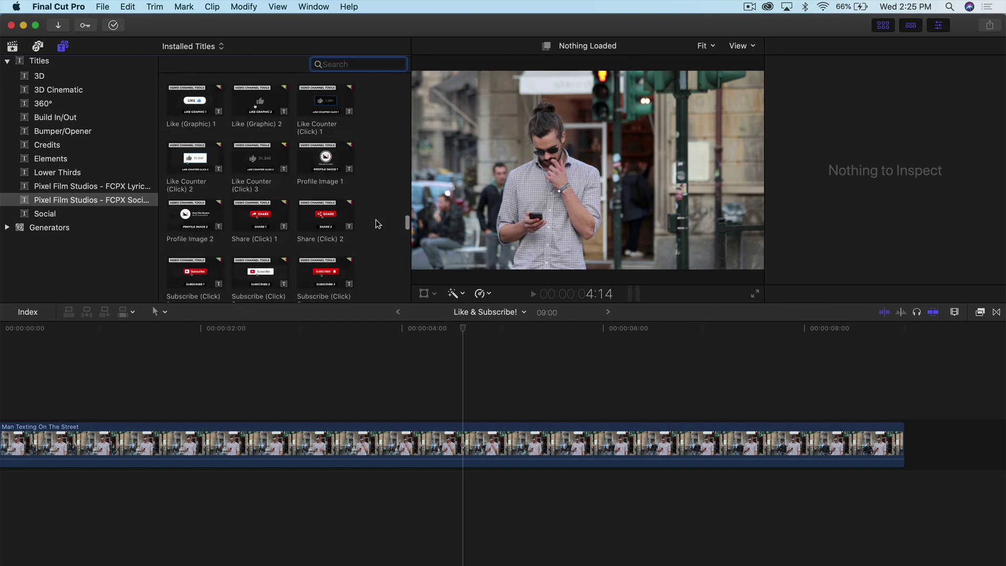
scroll(375, 224, "down", 15)
scroll(375, 223, "up", 6)
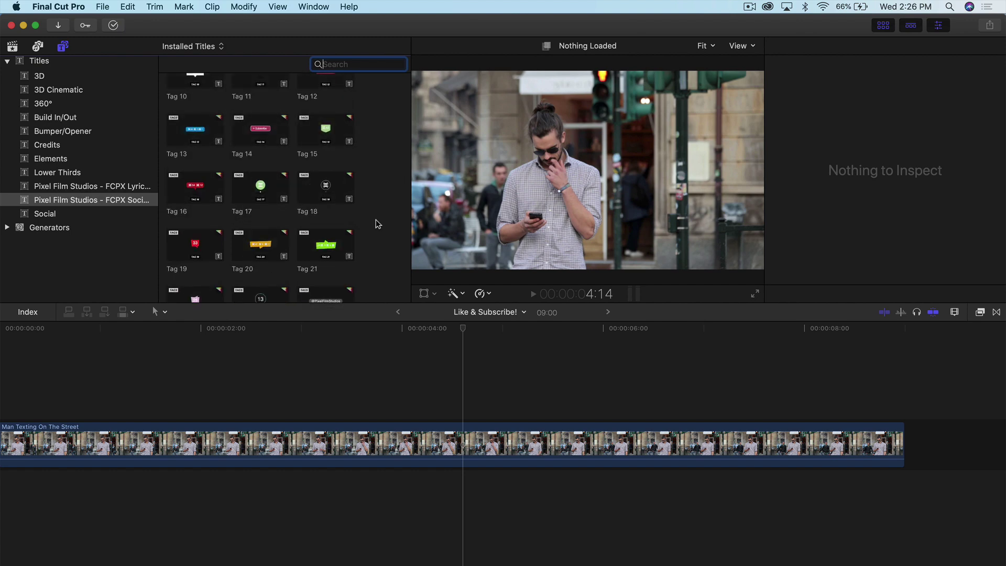
scroll(375, 224, "down", 12)
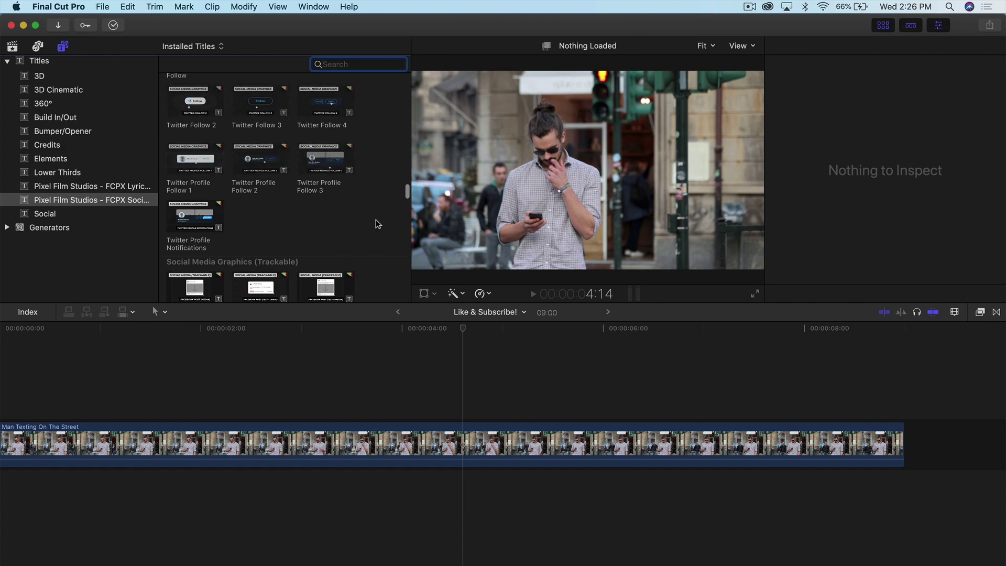
scroll(375, 223, "up", 8)
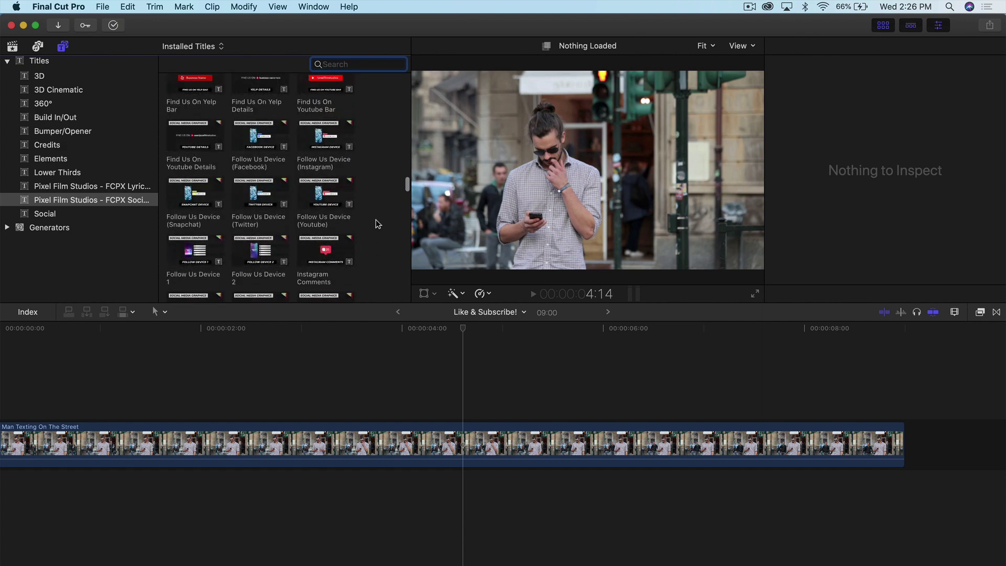
scroll(375, 223, "up", 5)
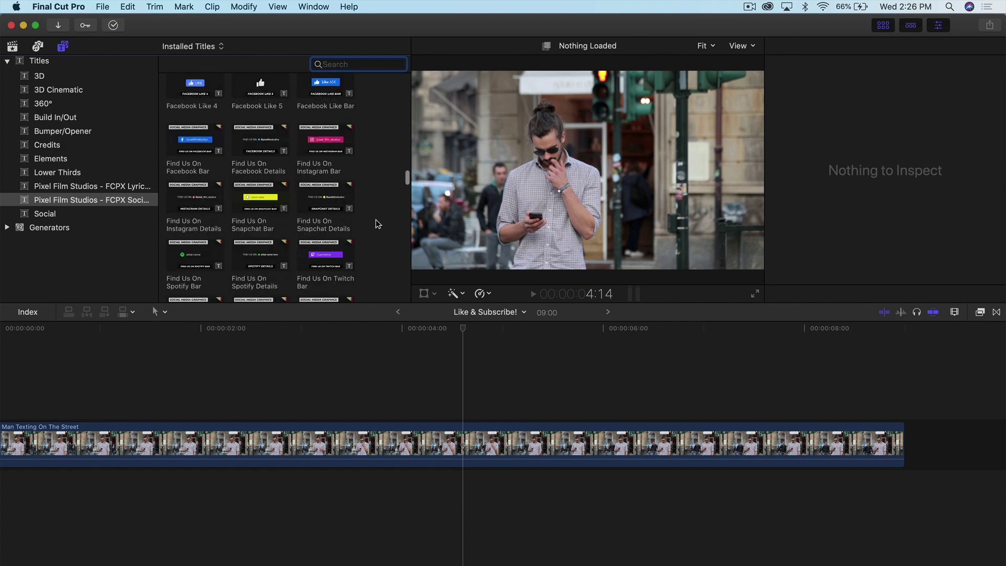
scroll(375, 224, "up", 5)
scroll(375, 224, "down", 3)
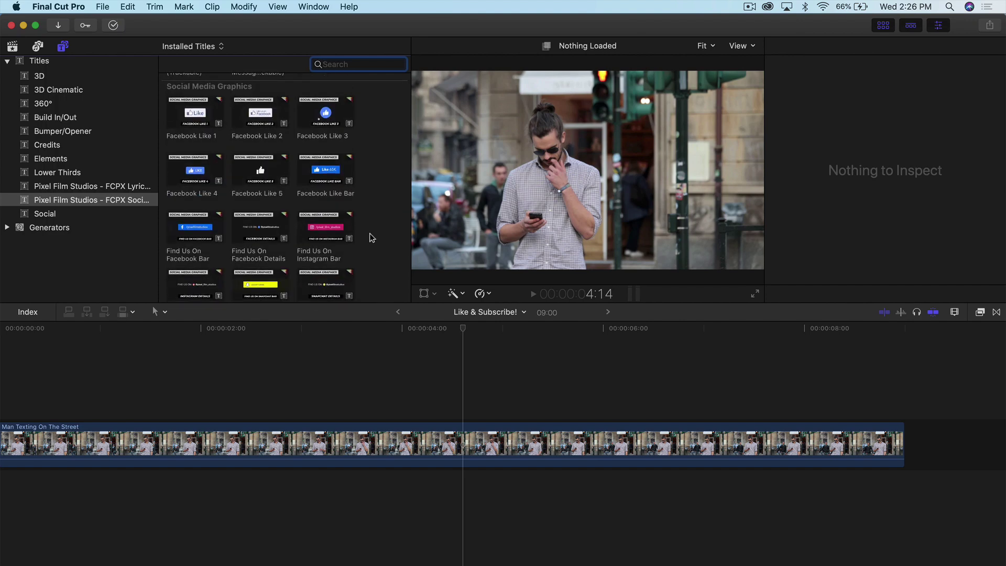